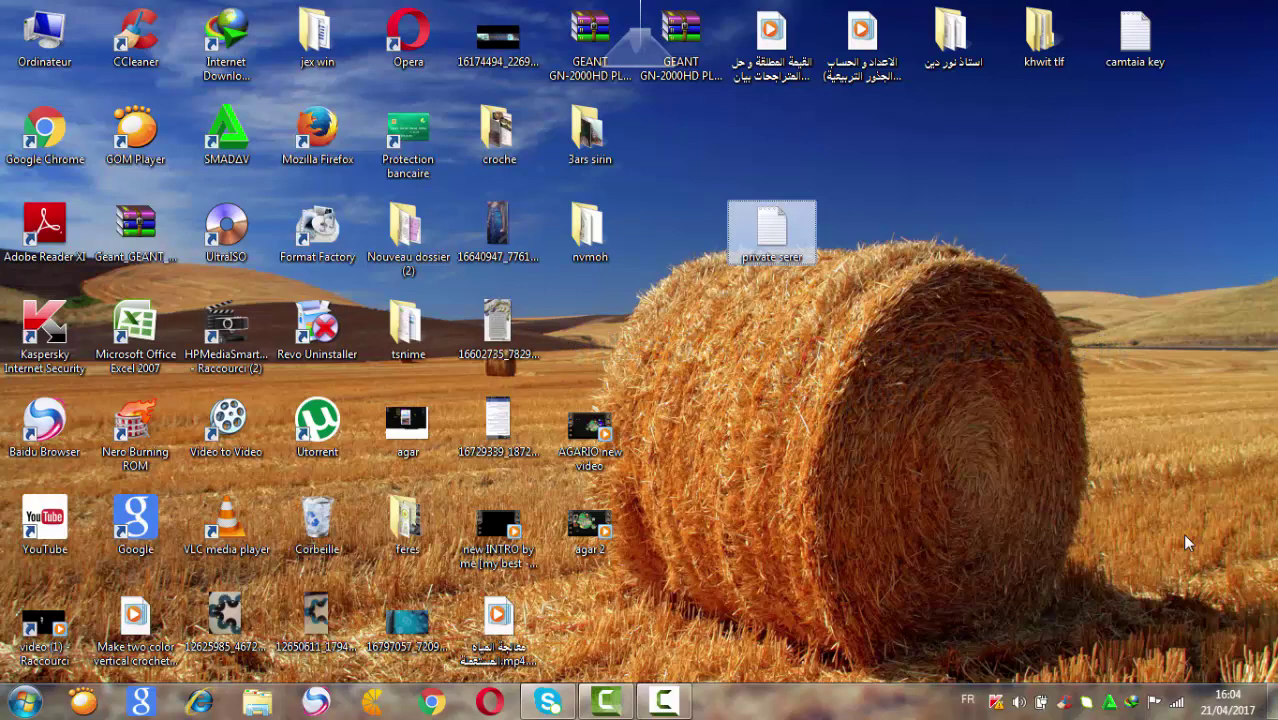
# Step: Open the private serer notes and highlight the agar.io address, MultiOgar-Edited GitHub link and Node download lines
pyautogui.click(1181, 532)
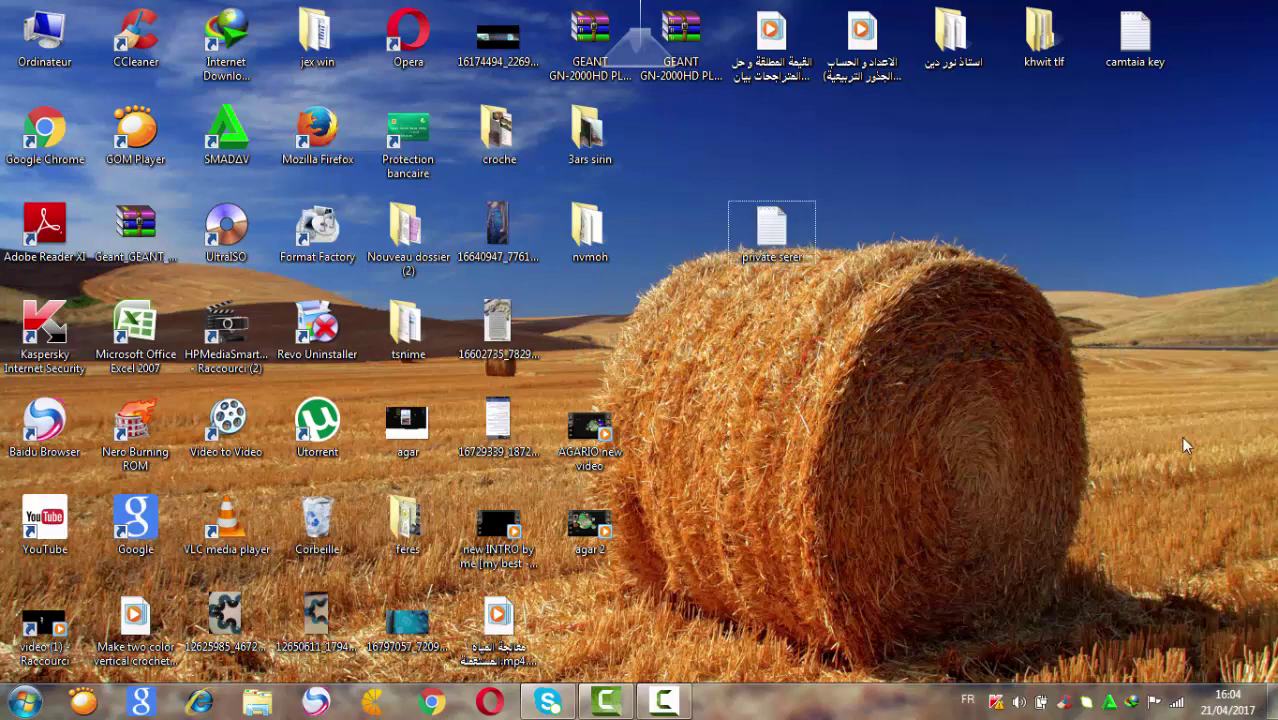
pyautogui.doubleClick(771, 230)
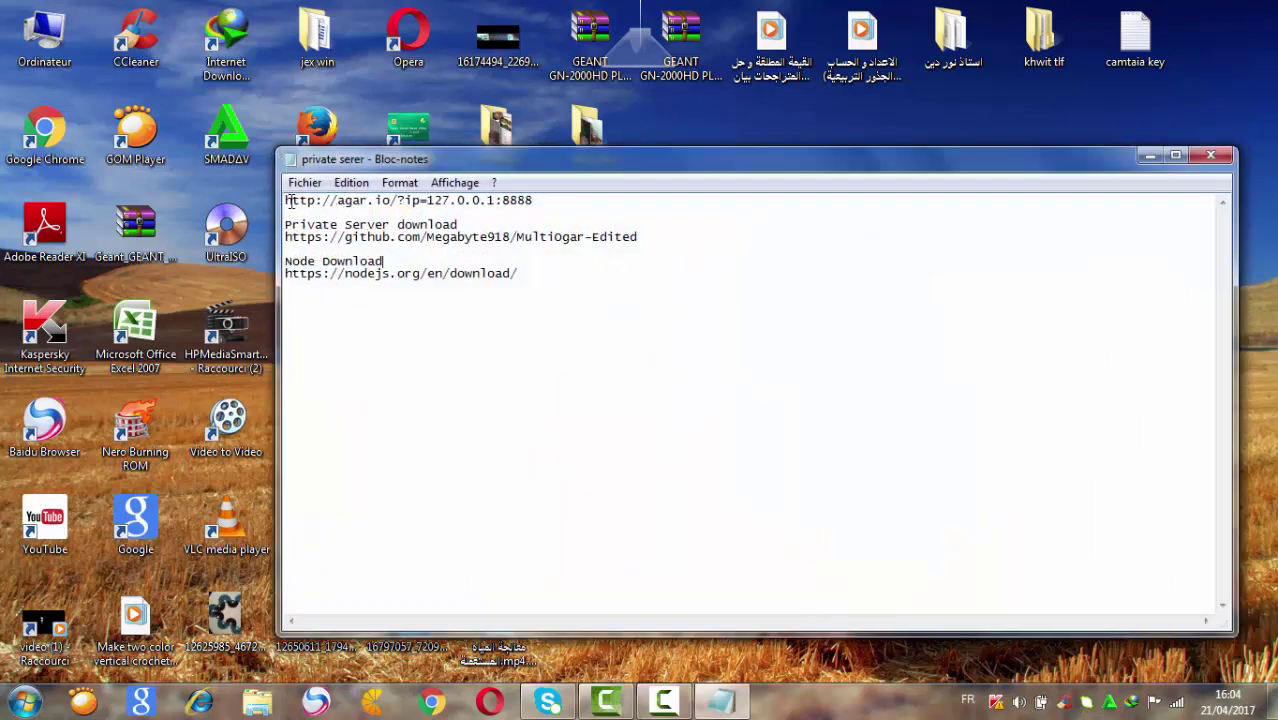
pyautogui.moveTo(540, 205); pyautogui.dragTo(287, 201)
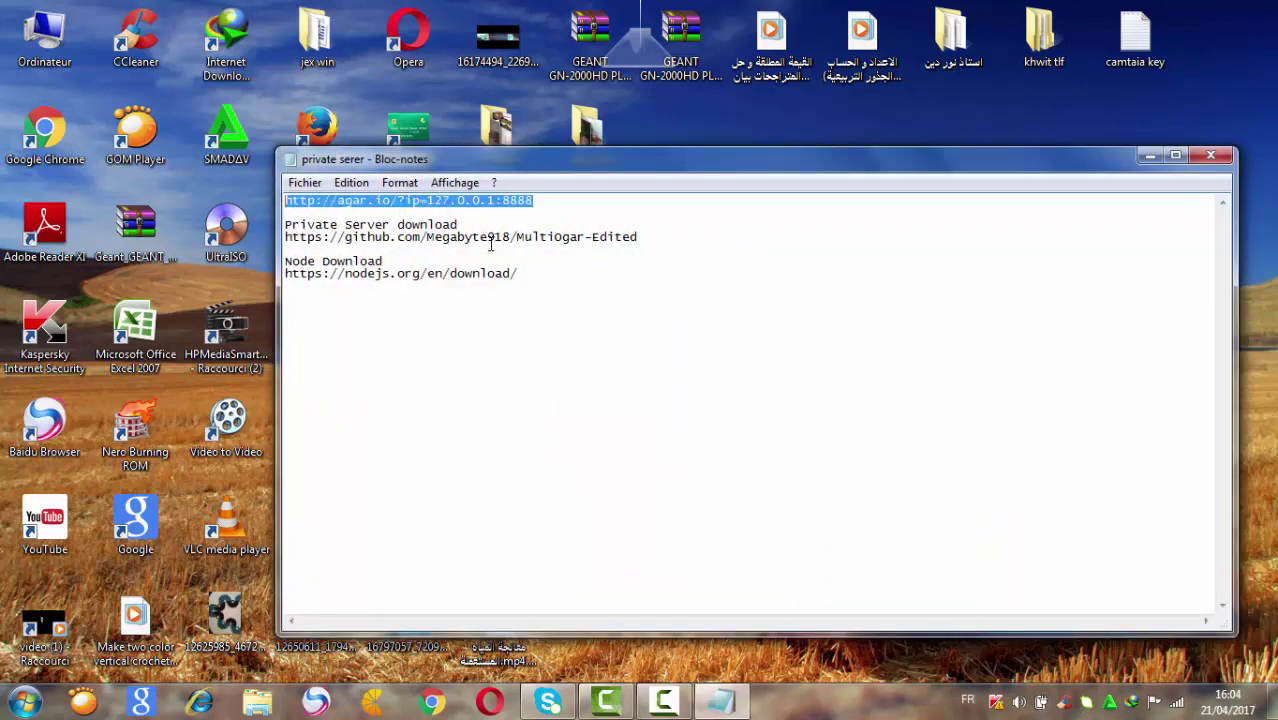
pyautogui.click(647, 248)
pyautogui.moveTo(659, 242); pyautogui.dragTo(287, 244)
pyautogui.hotkey('ctrl', 'c')
pyautogui.moveTo(529, 303); pyautogui.dragTo(315, 296)
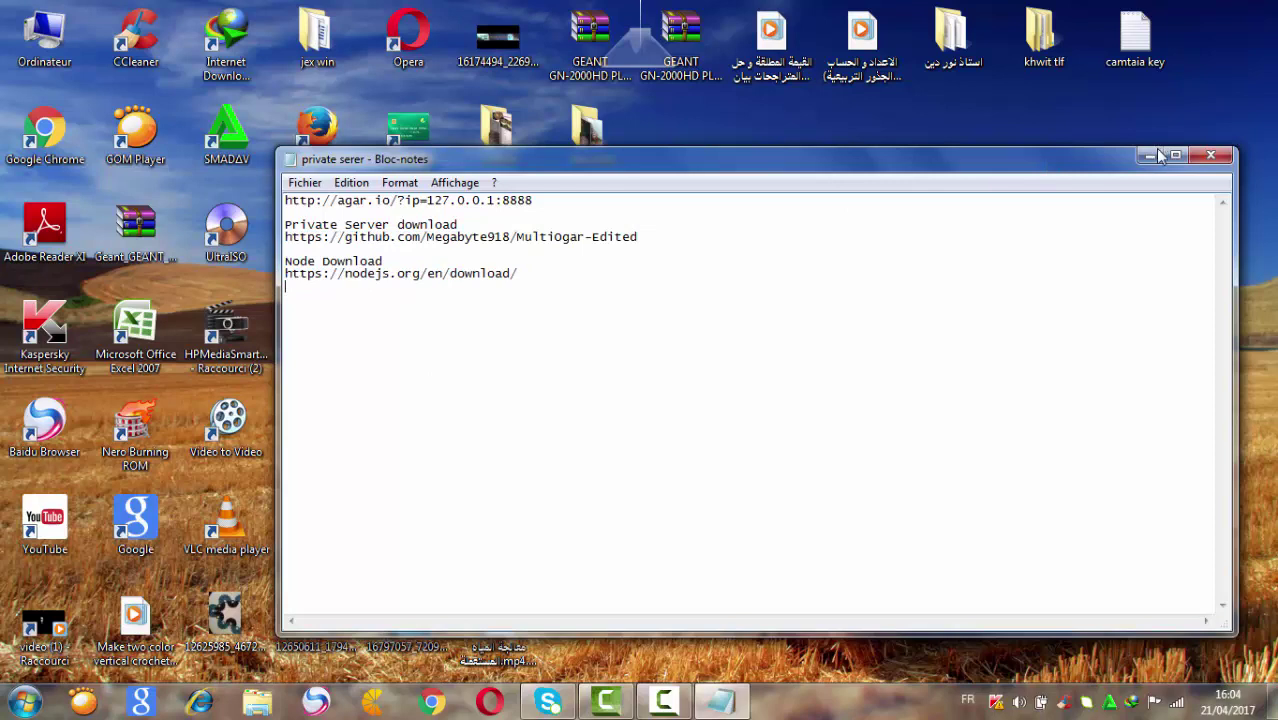
pyautogui.moveTo(687, 251); pyautogui.dragTo(261, 236)
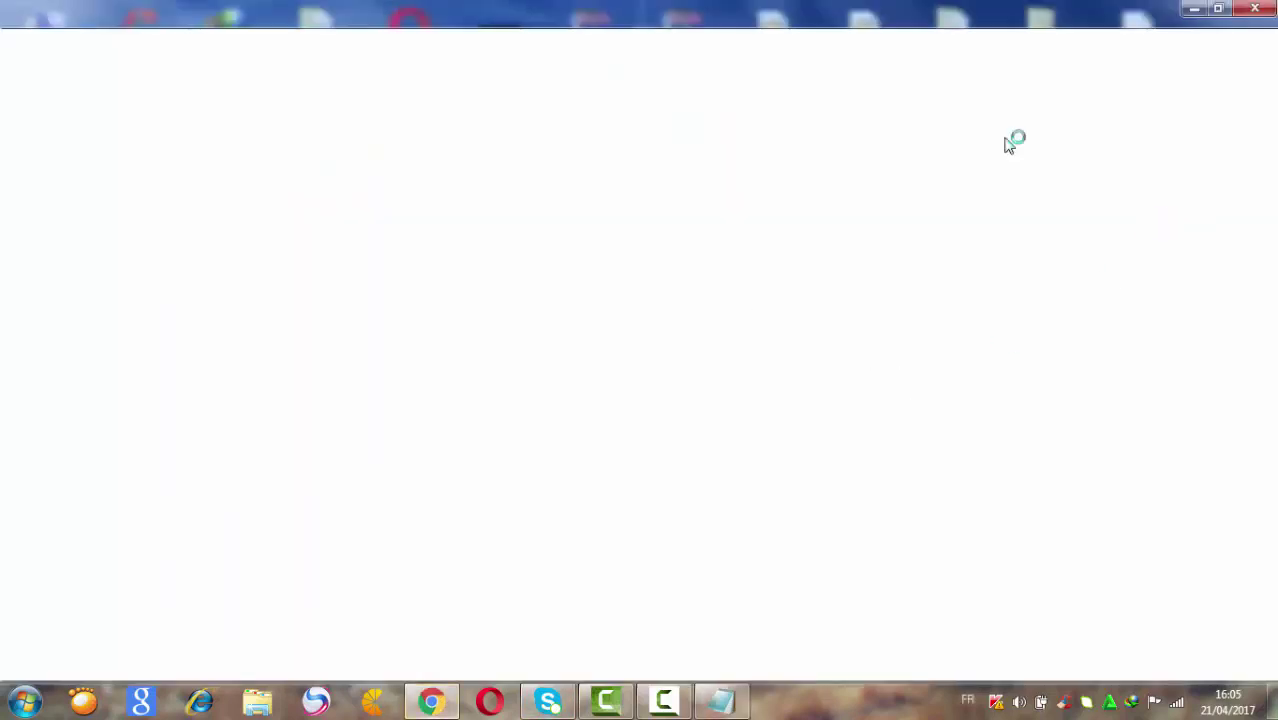
# Step: Load the MultiOgar-Edited GitHub page and download the repository as a ZIP
pyautogui.hotkey('ctrl', 'v')
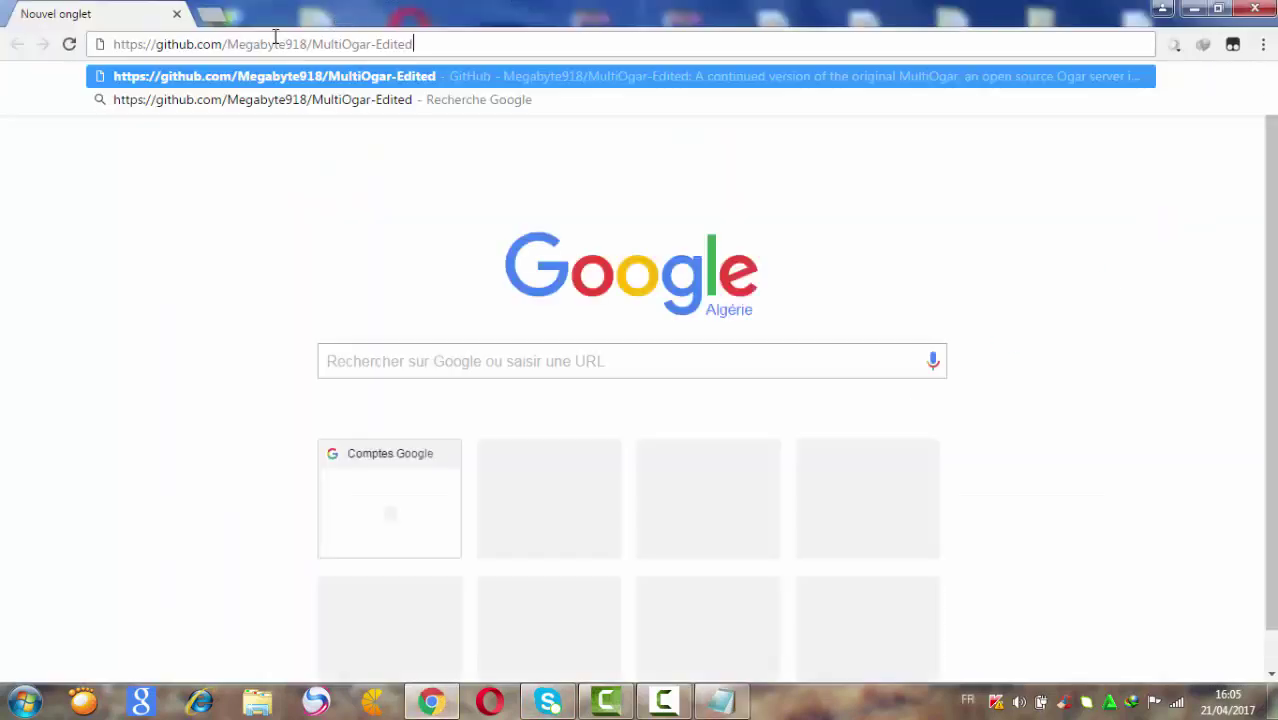
pyautogui.press('Return')
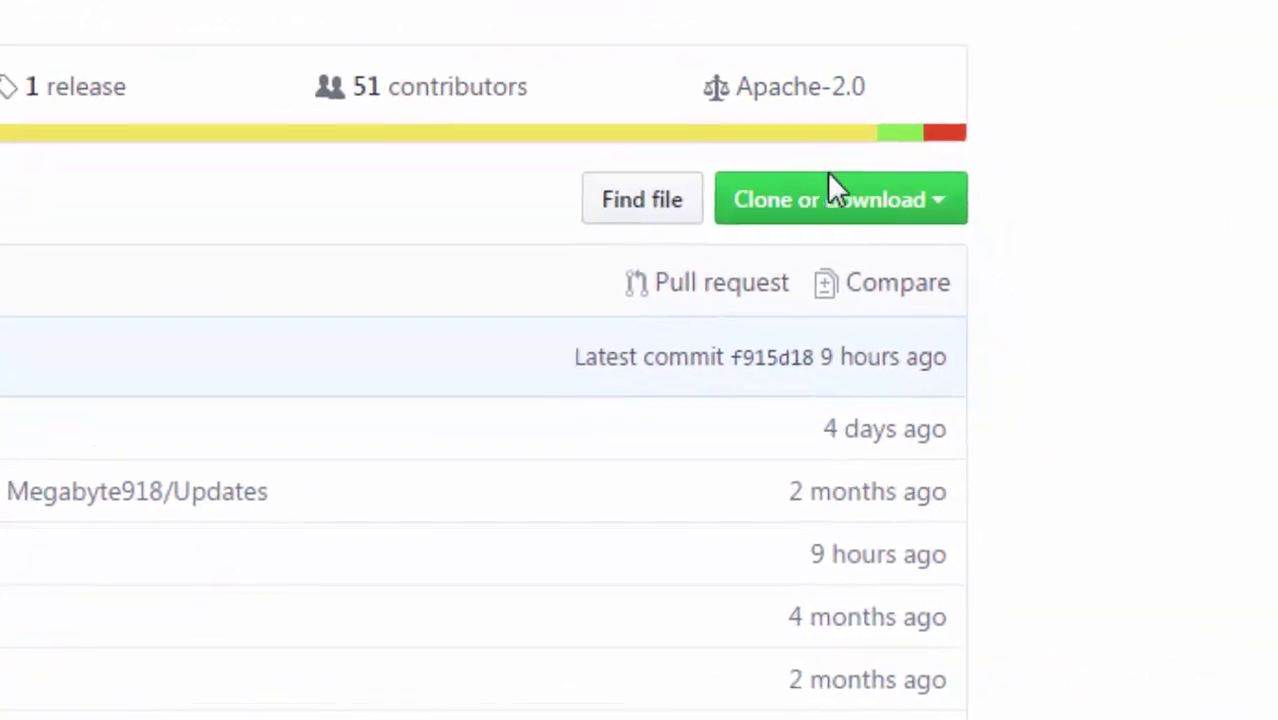
pyautogui.click(880, 256)
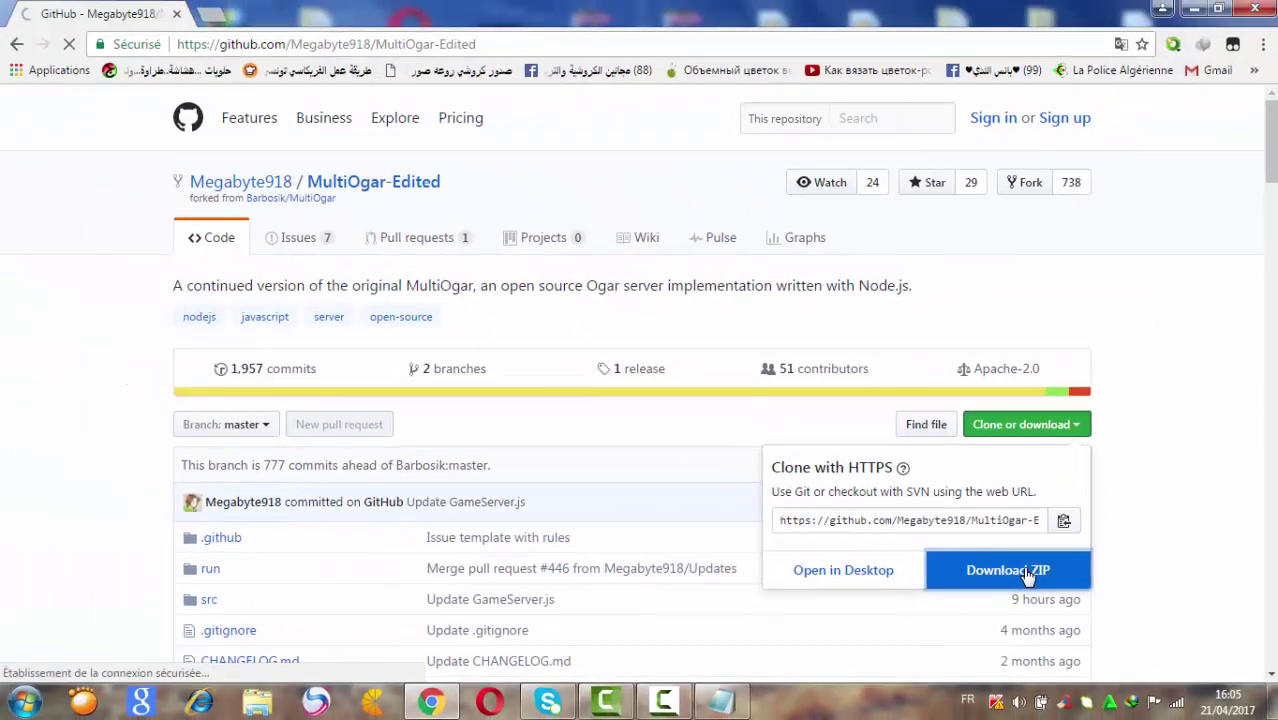
pyautogui.click(990, 560)
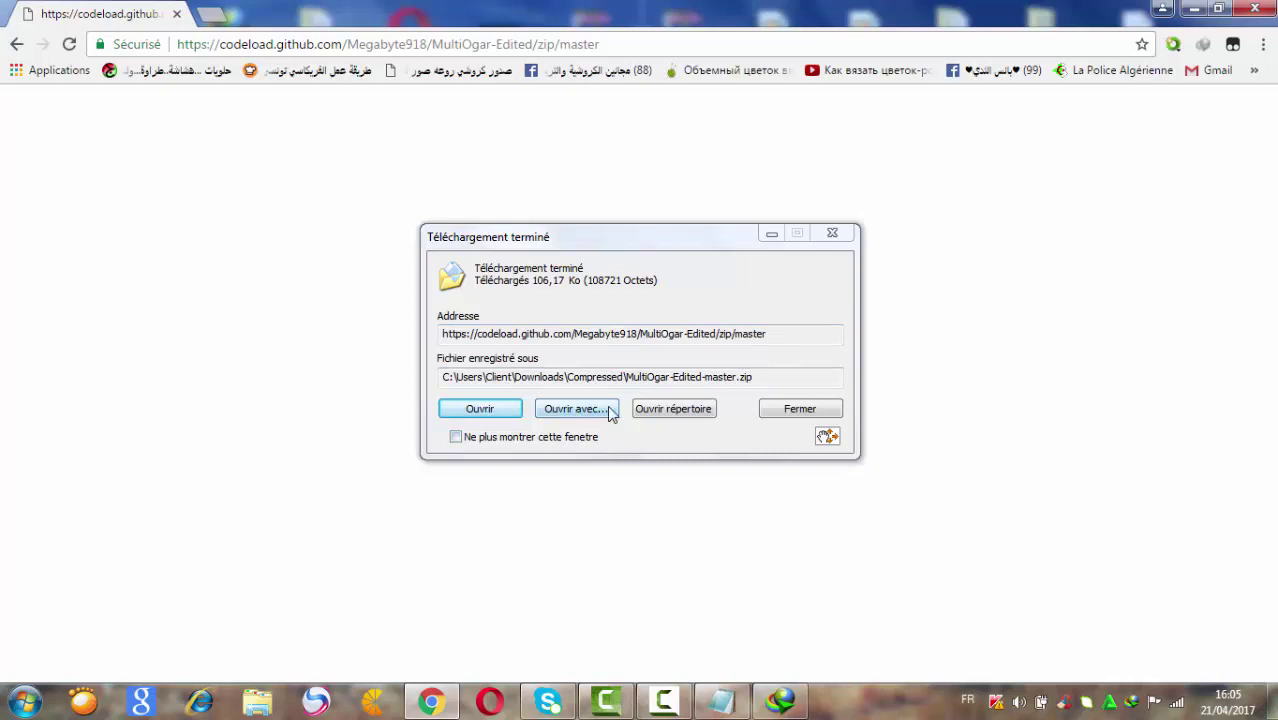
# Step: Open MultiOgar-Edited-master.zip in WinRAR, extract it to Bureau (the desktop), then minimize WinRAR and Chrome
pyautogui.click(480, 410)
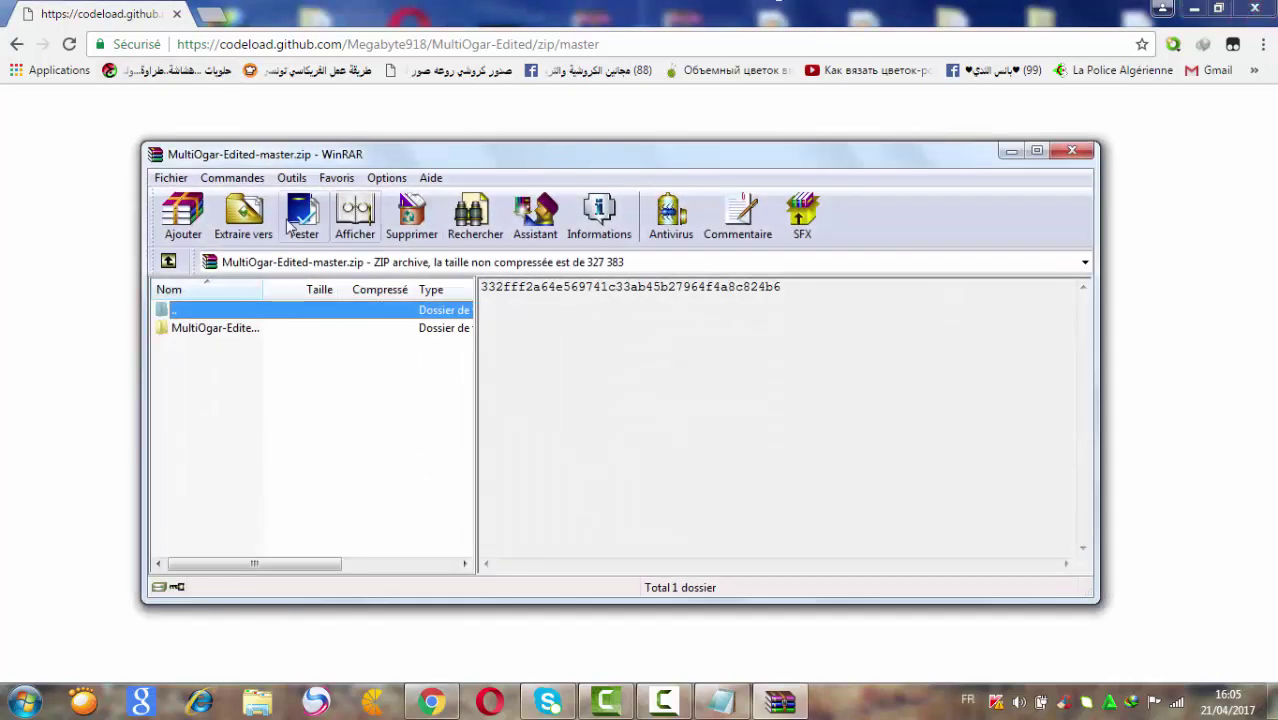
pyautogui.click(262, 240)
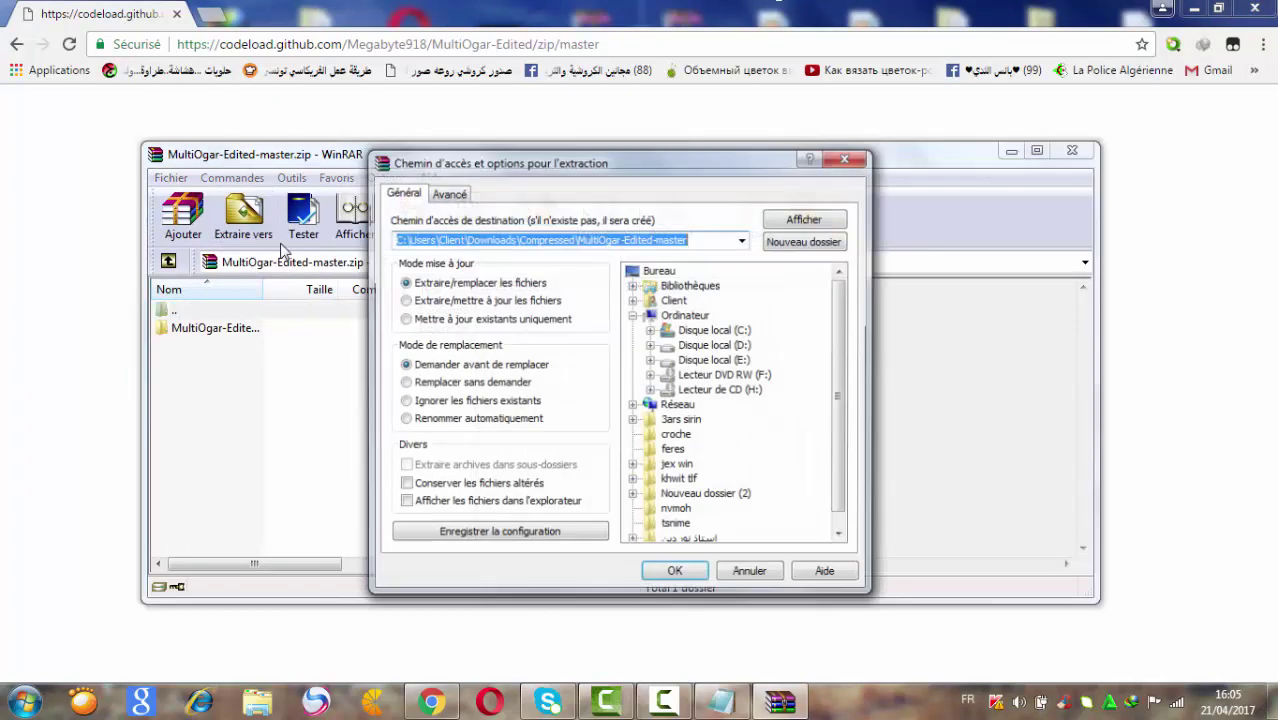
pyautogui.click(660, 273)
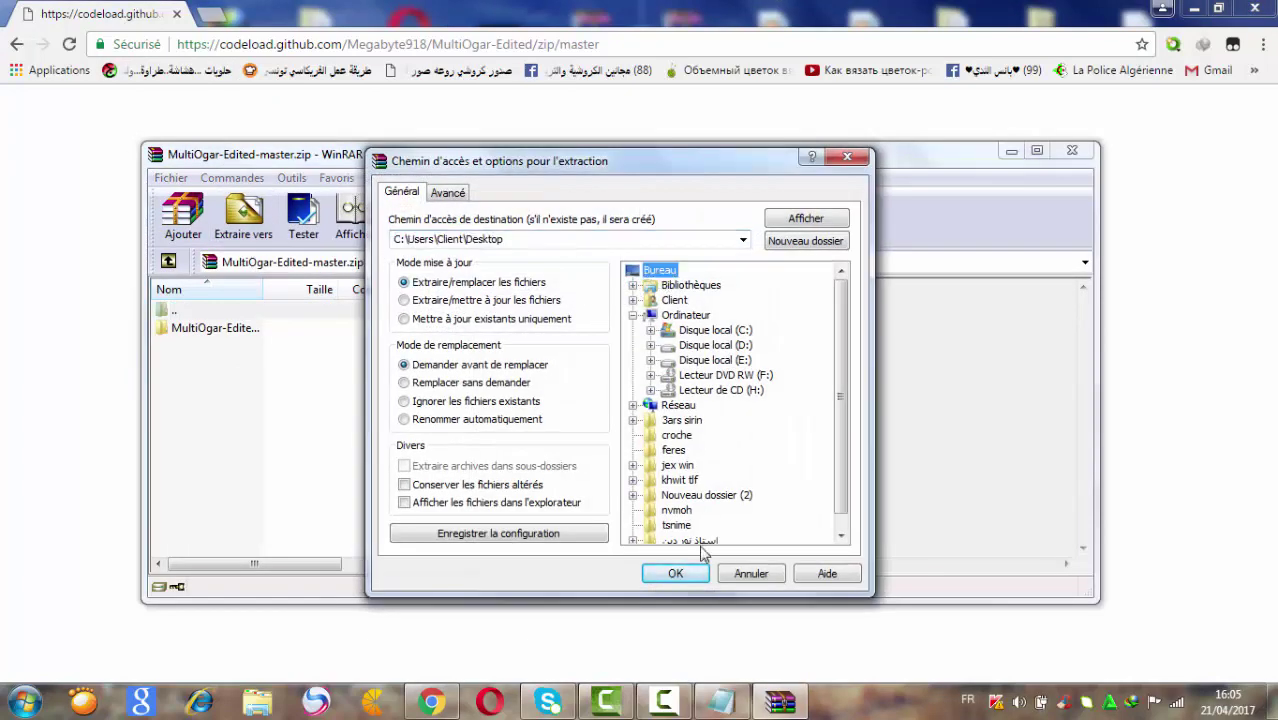
pyautogui.click(675, 573)
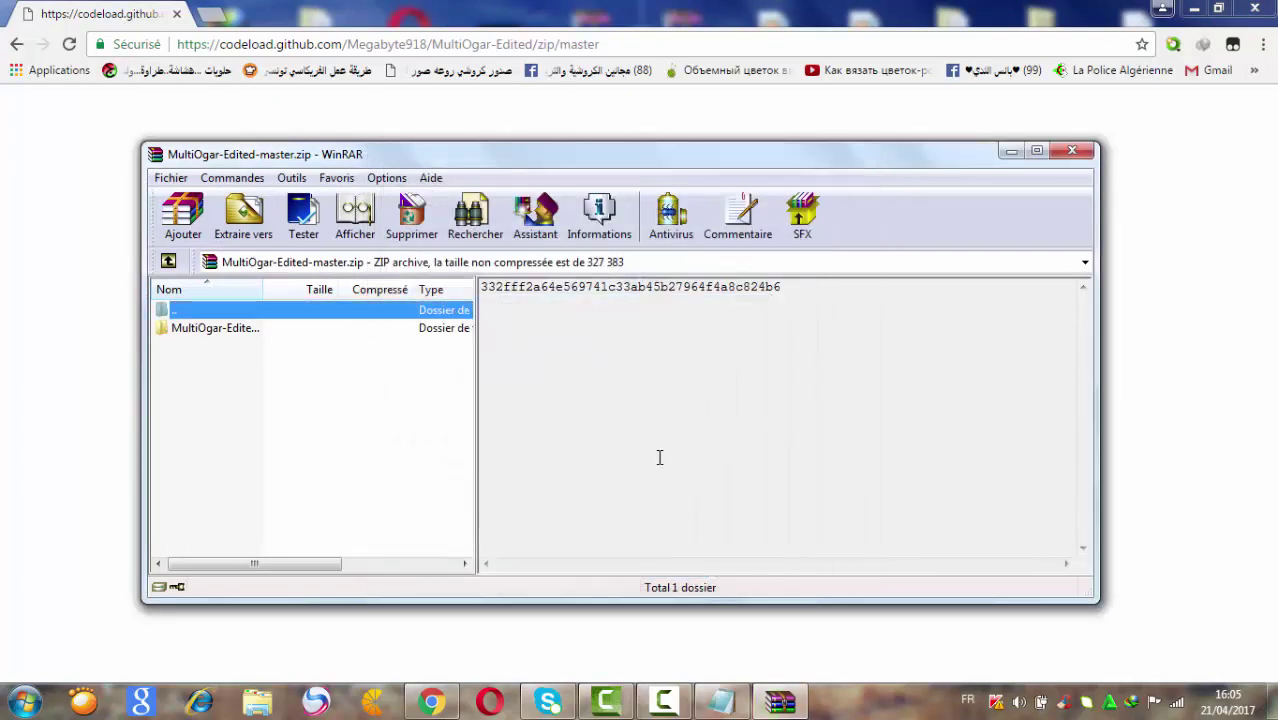
pyautogui.click(1011, 151)
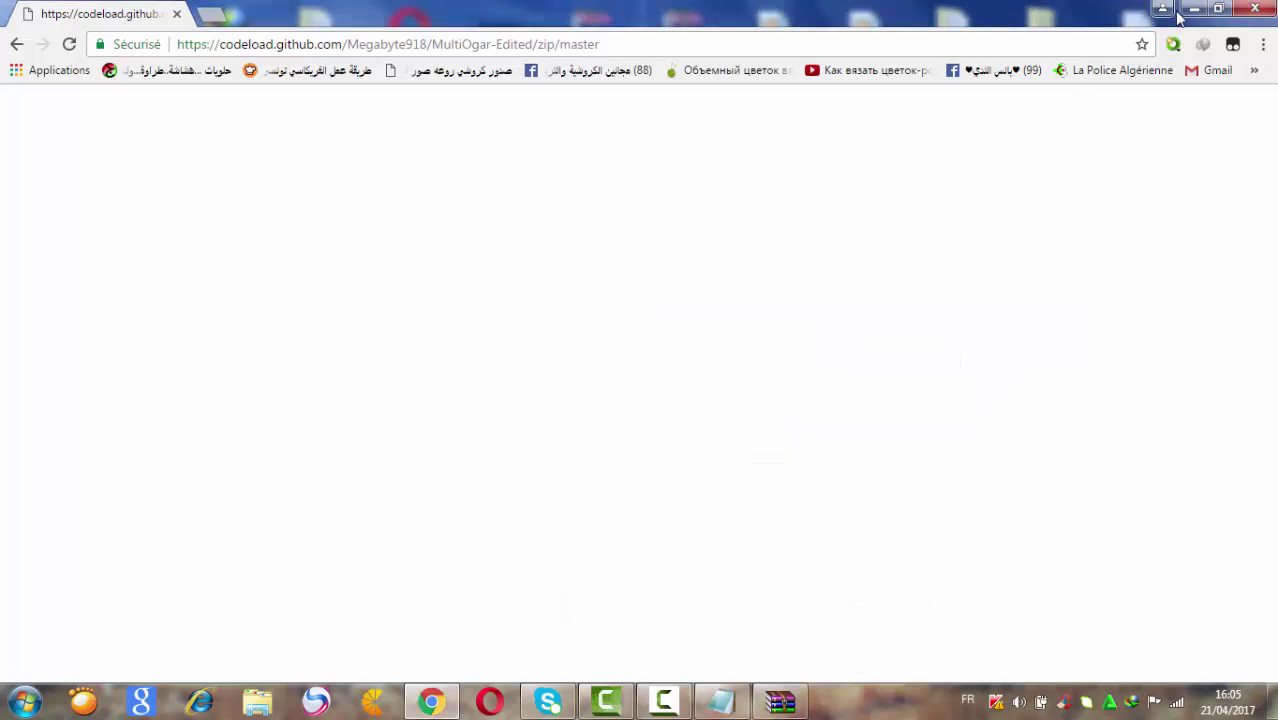
pyautogui.click(1194, 8)
# Step: Move the MultiOgar-Edited-master folder onto the hay bale and close WinRAR
pyautogui.click(1150, 155)
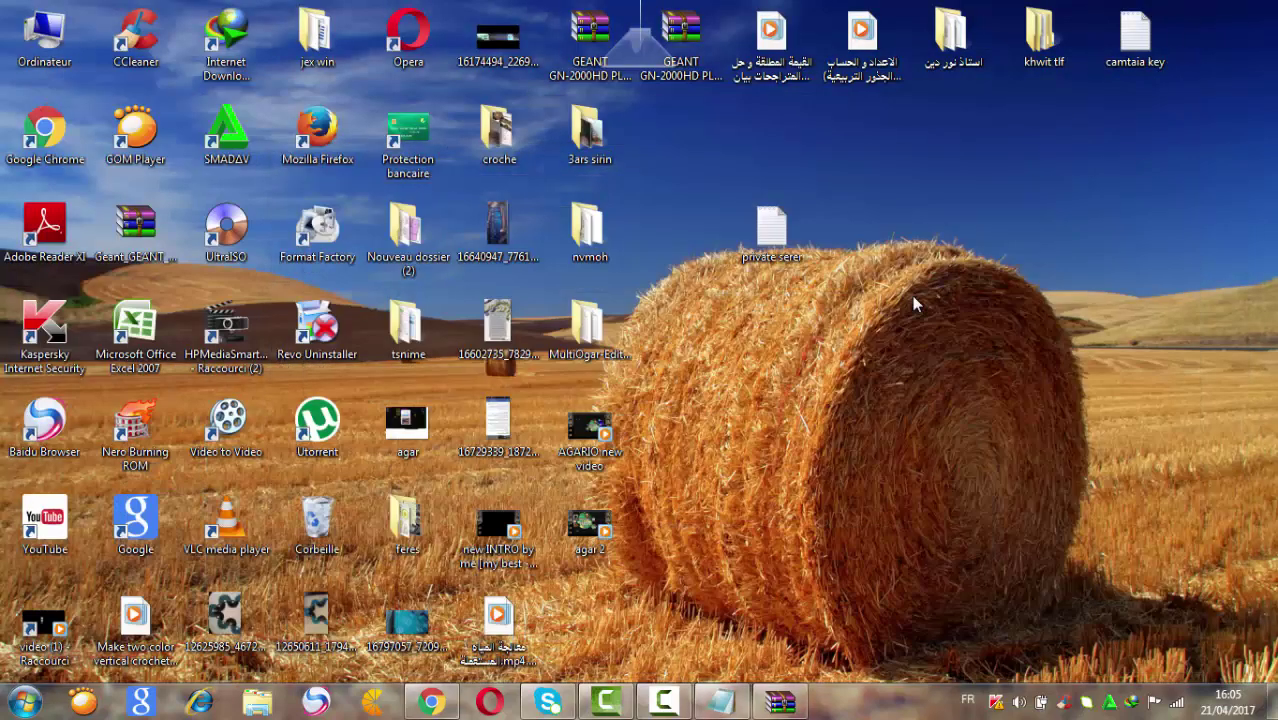
pyautogui.moveTo(594, 352); pyautogui.dragTo(956, 455)
pyautogui.click(782, 702)
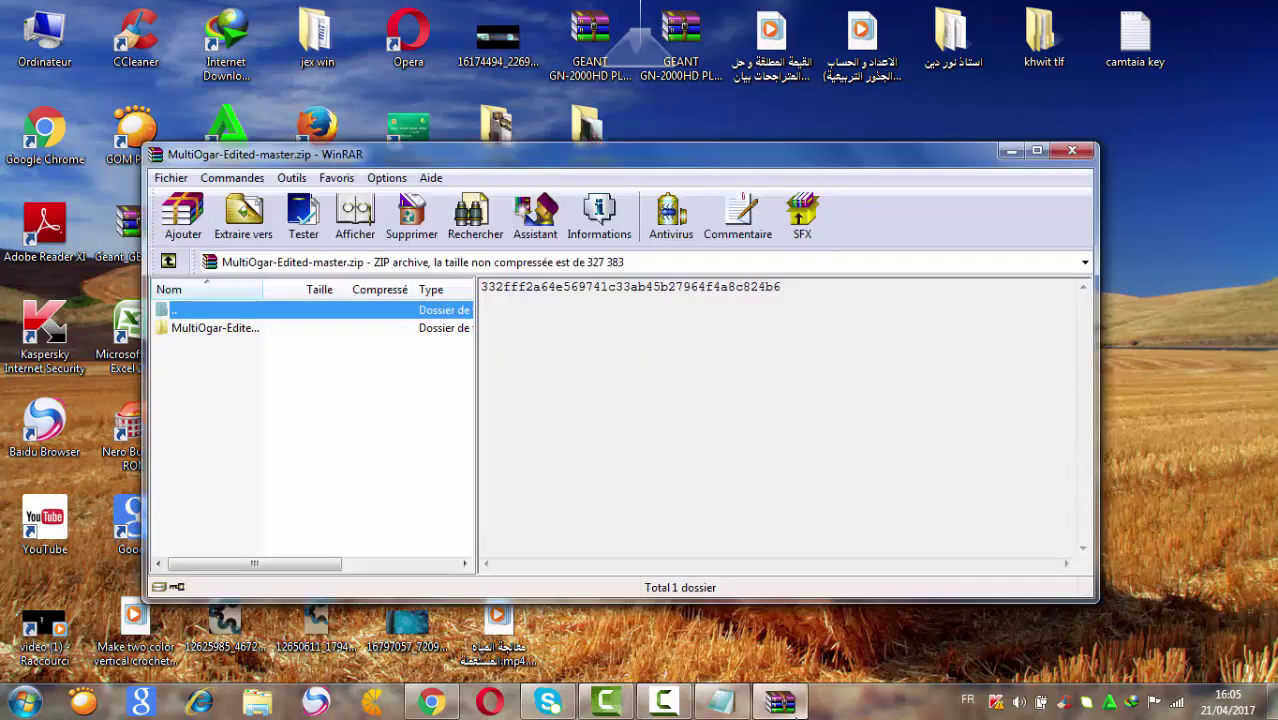
pyautogui.click(1072, 151)
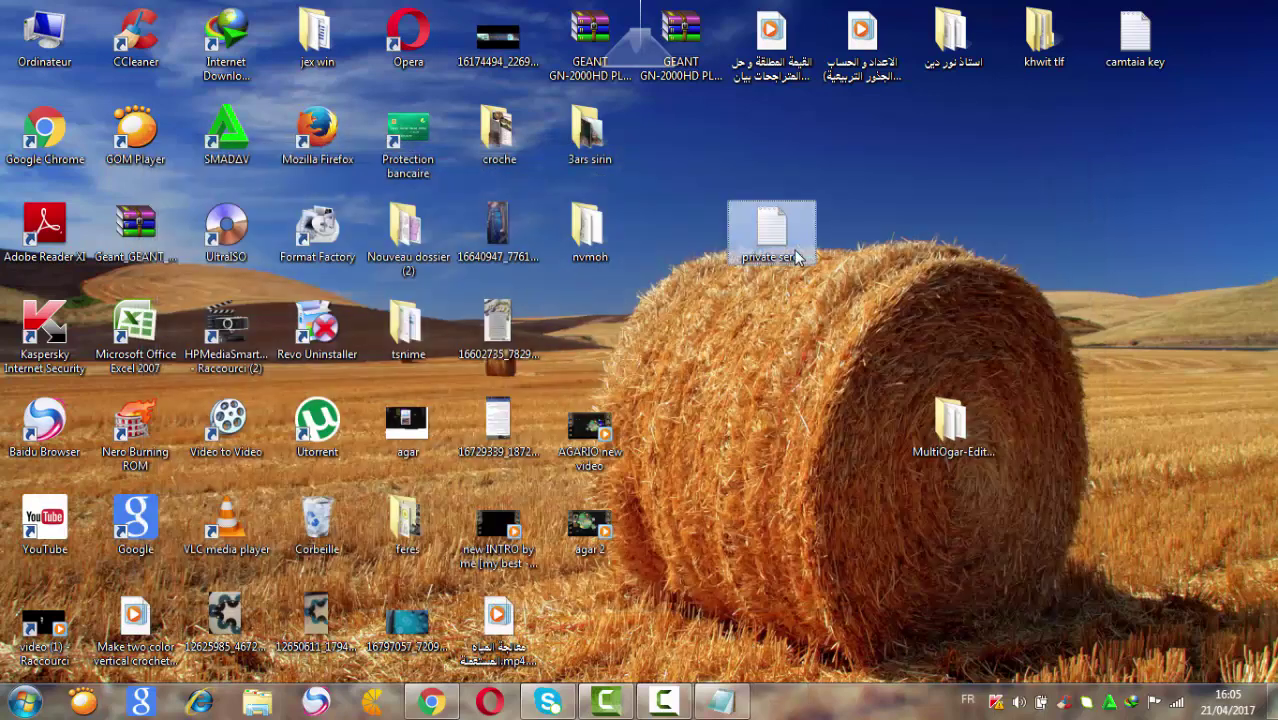
# Step: Reopen the private serer notes, copy the nodejs.org download link, and return to Chrome in a new tab
pyautogui.doubleClick(770, 222)
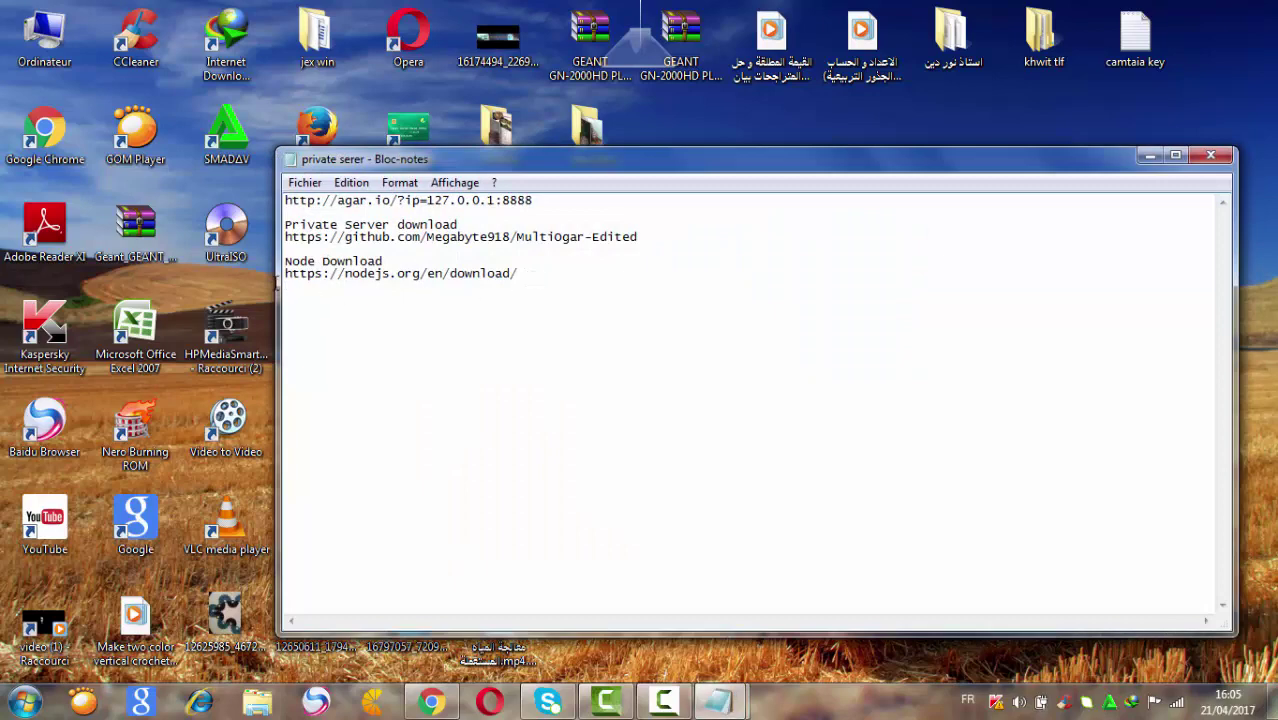
pyautogui.click(285, 274)
pyautogui.hotkey('shift', 'End')
pyautogui.hotkey('ctrl', 'c')
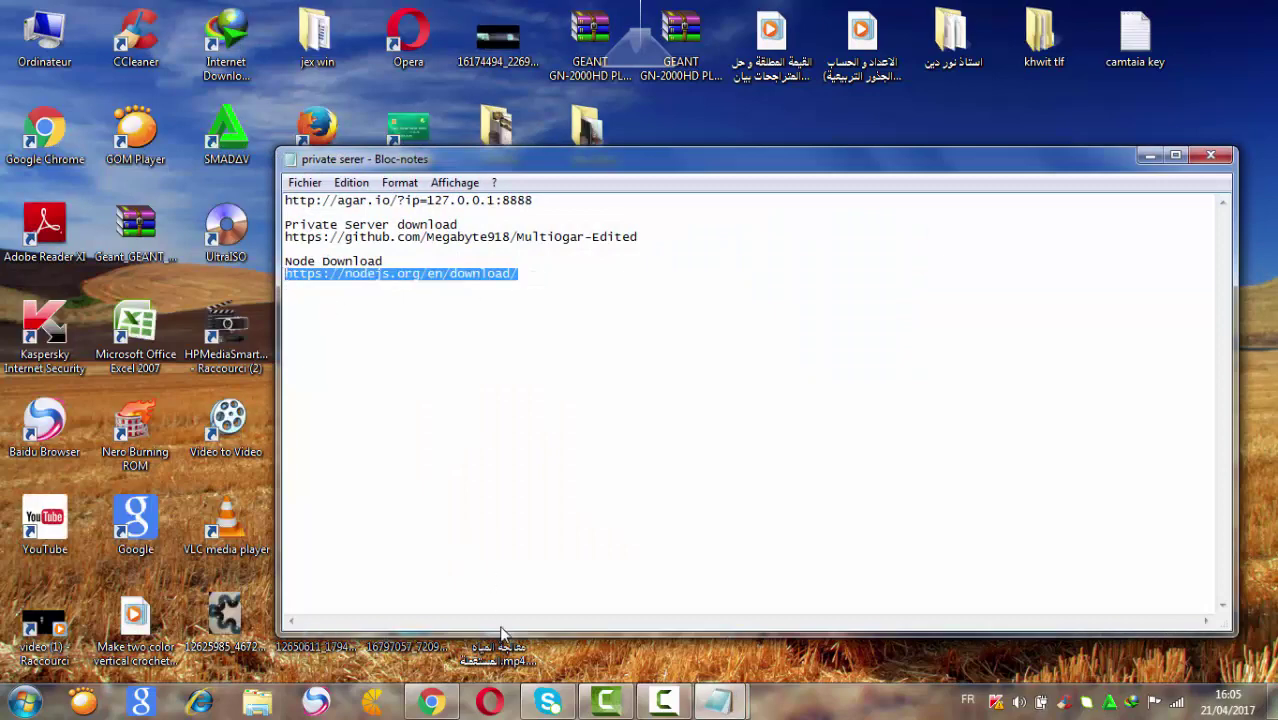
pyautogui.click(432, 702)
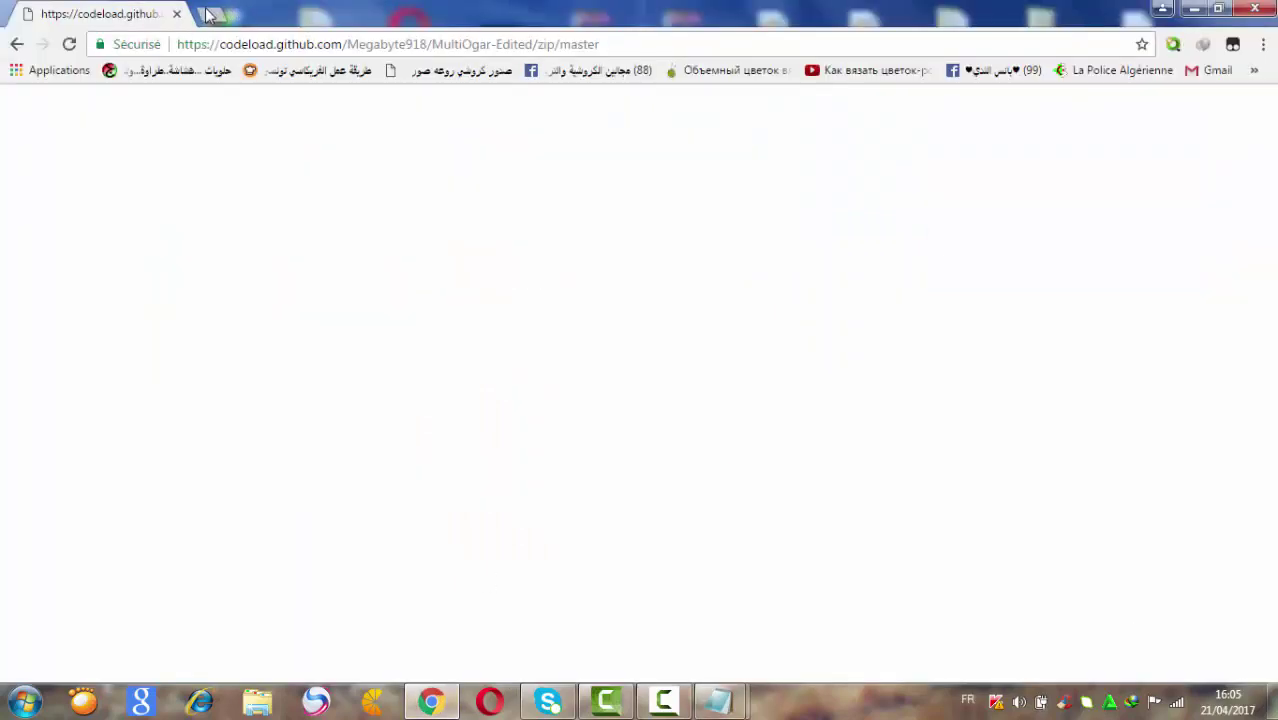
pyautogui.click(210, 13)
# Step: Visit the Node.js v6.10.2 downloads page from the pasted link, then close that tab
pyautogui.hotkey('ctrl', 'v')
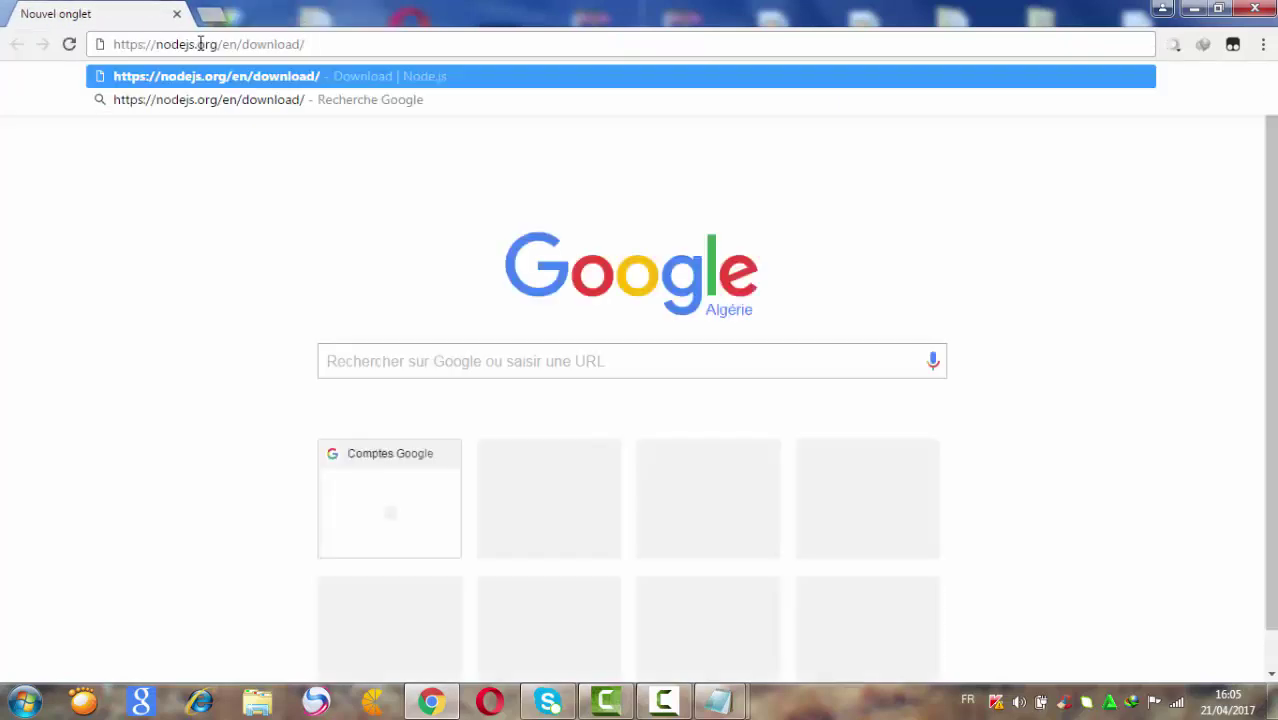
pyautogui.press('Return')
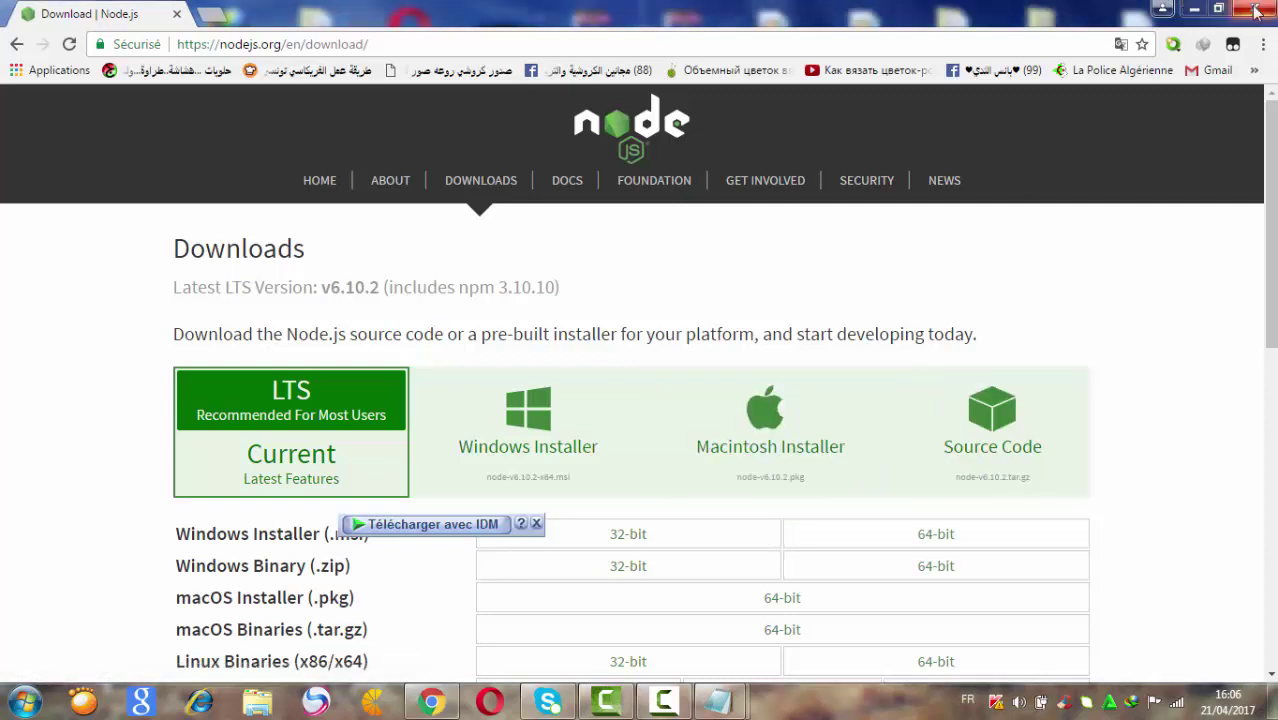
pyautogui.click(176, 14)
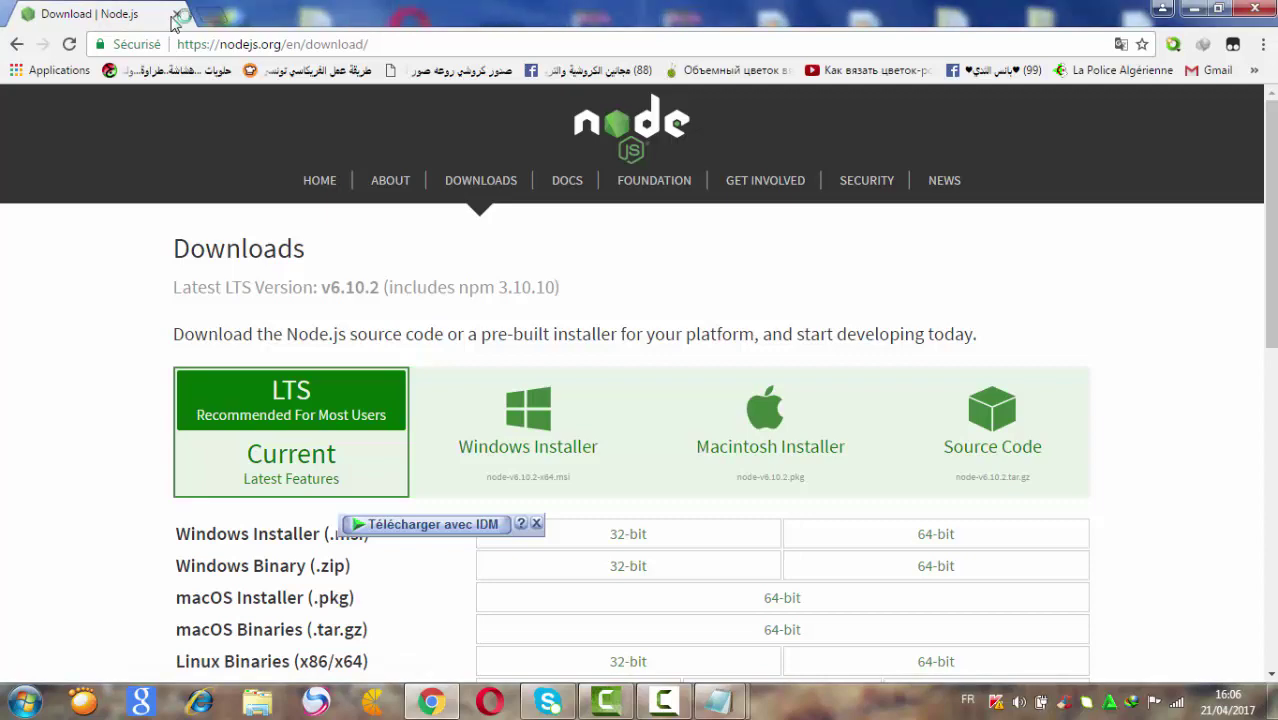
# Step: Close Chrome and the notes, then open gameserver.ini from MultiOgar-Edited-master\src
pyautogui.click(1254, 9)
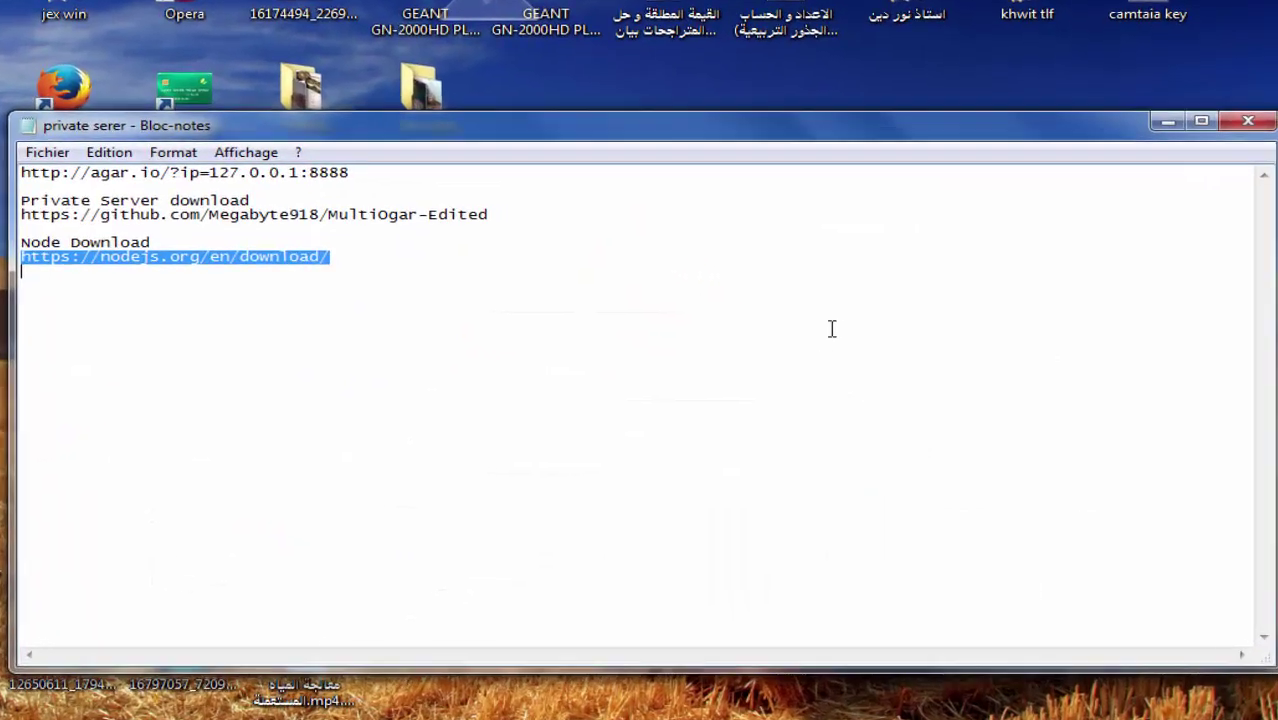
pyautogui.click(1262, 91)
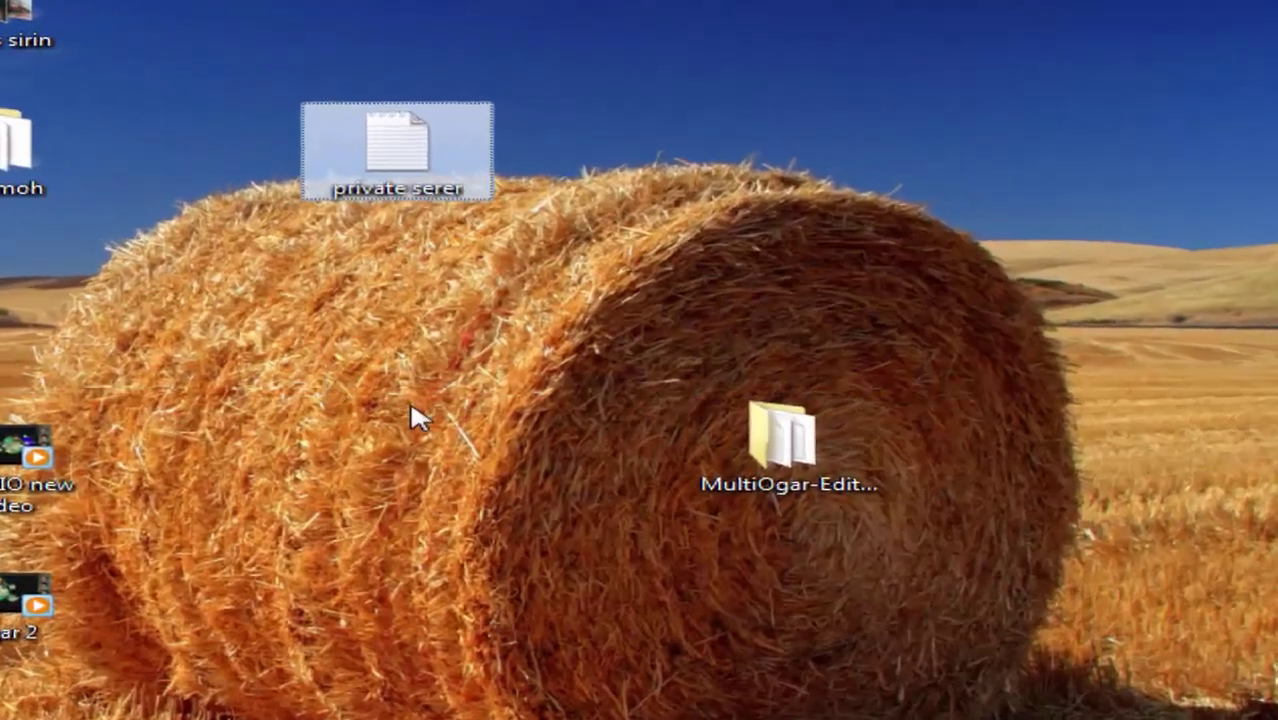
pyautogui.click(738, 446)
pyautogui.doubleClick(738, 446)
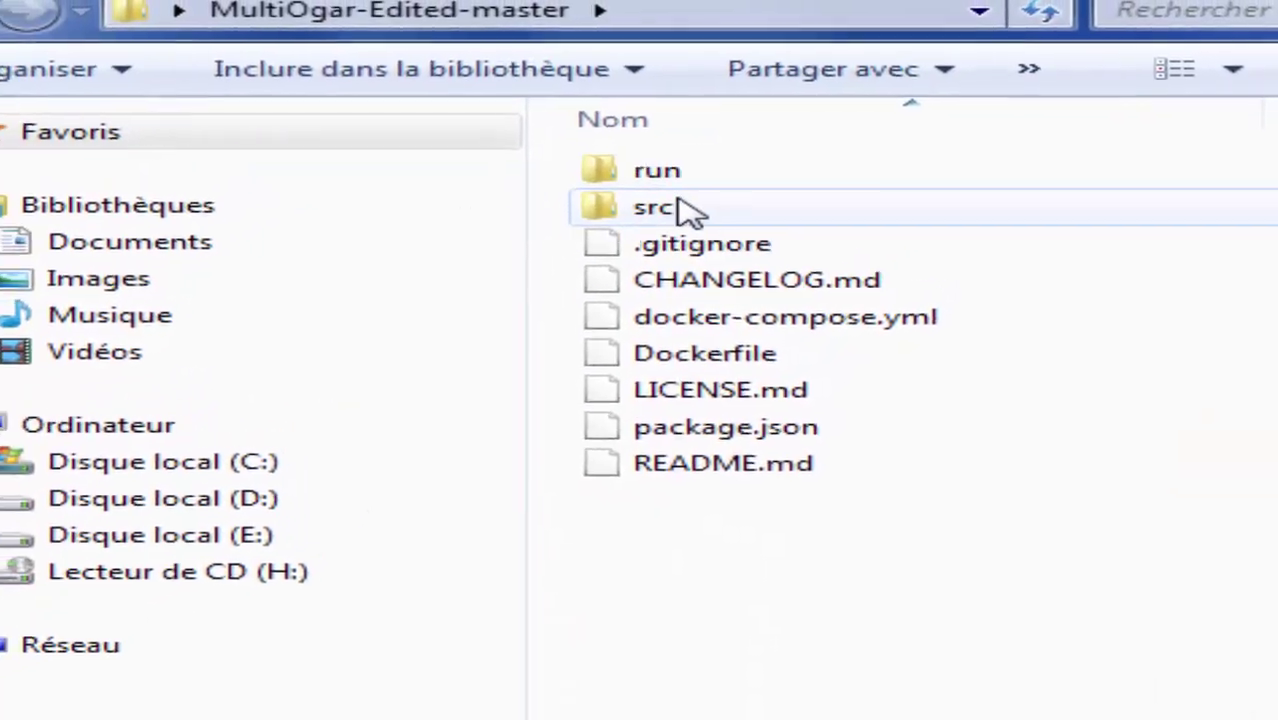
pyautogui.doubleClick(688, 210)
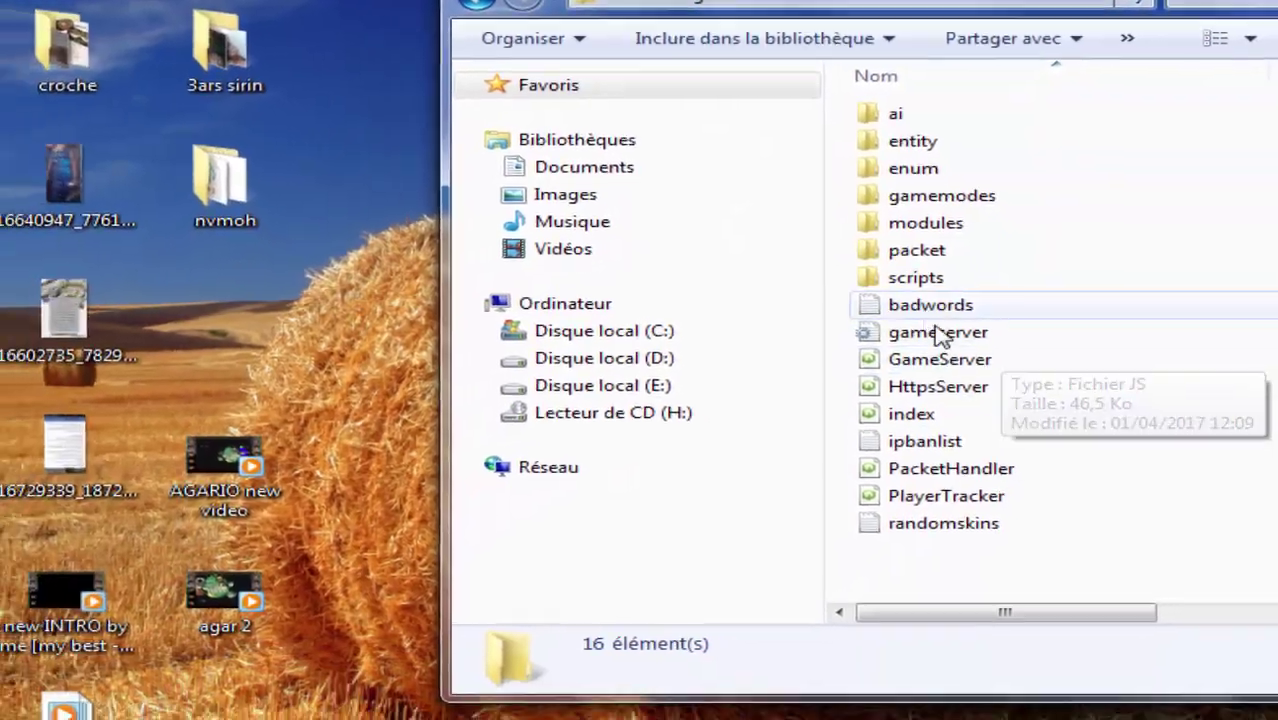
pyautogui.doubleClick(937, 333)
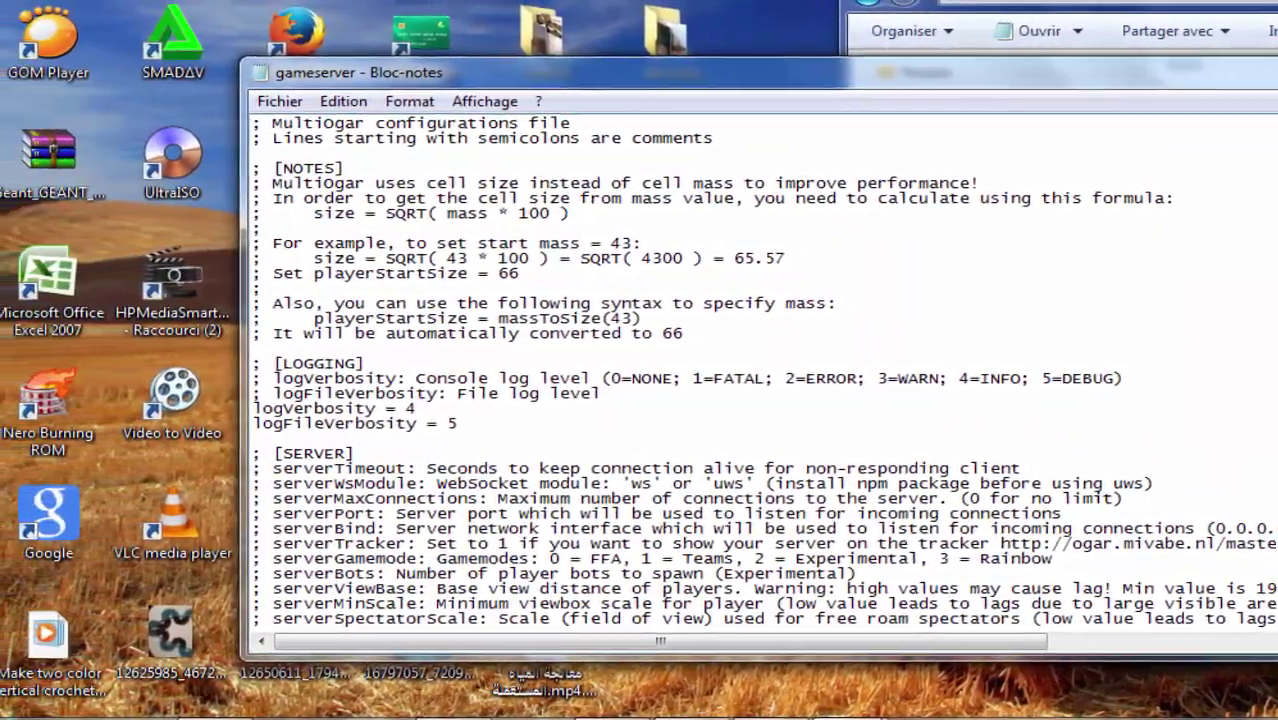
# Step: Maximize gameserver.ini, change serverPort from 443 to 8888, look through the file and close it
pyautogui.press('super+Up')
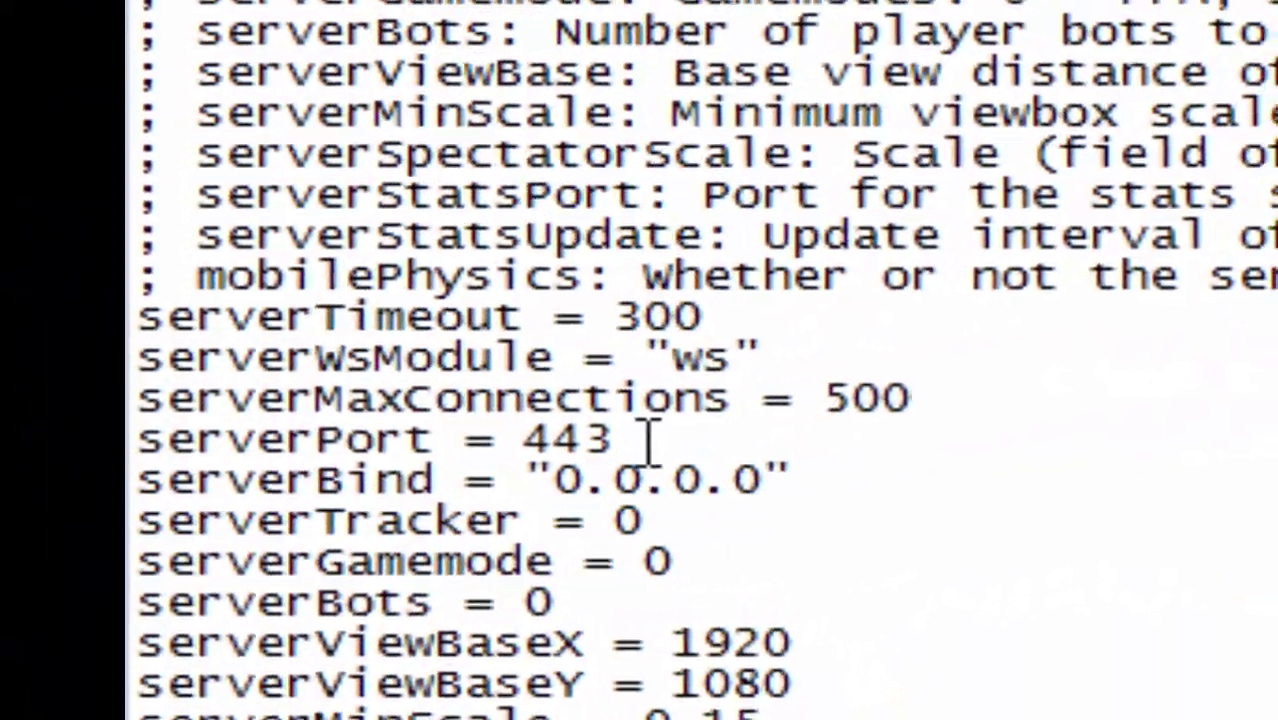
pyautogui.click(563, 445)
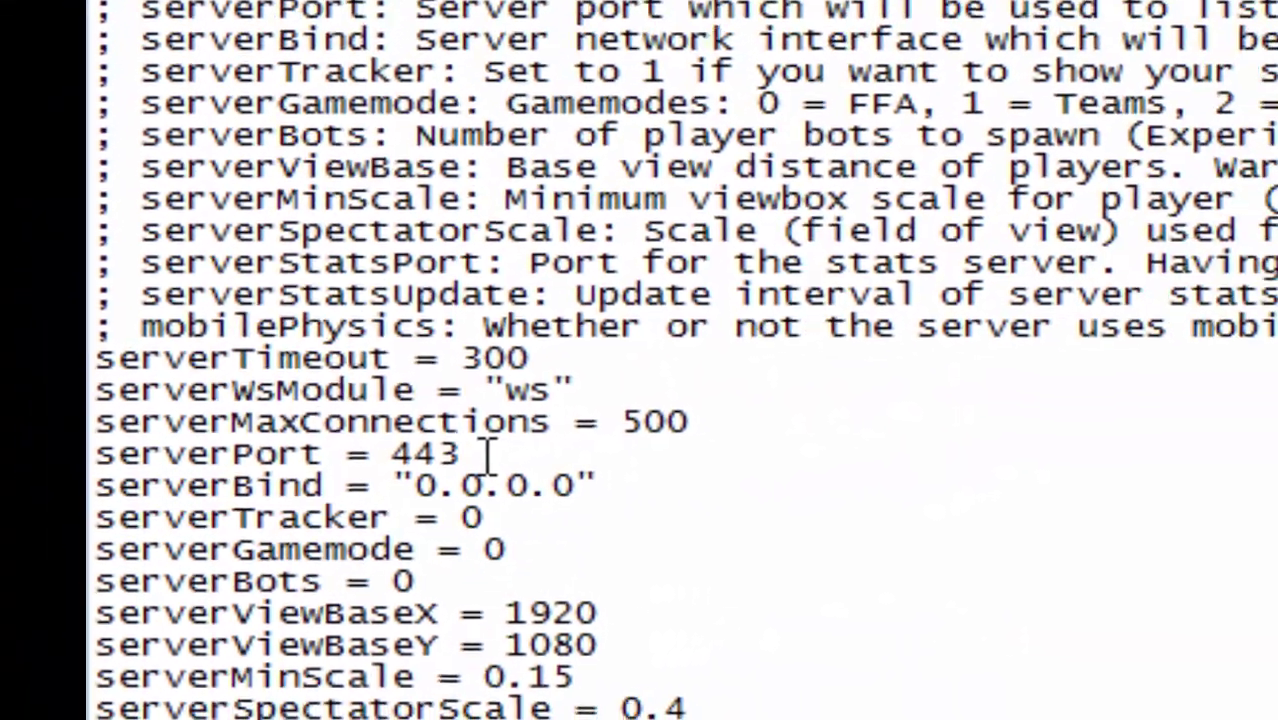
pyautogui.press('BackSpace')
pyautogui.press('BackSpace')
pyautogui.press('BackSpace')
pyautogui.write('8888')
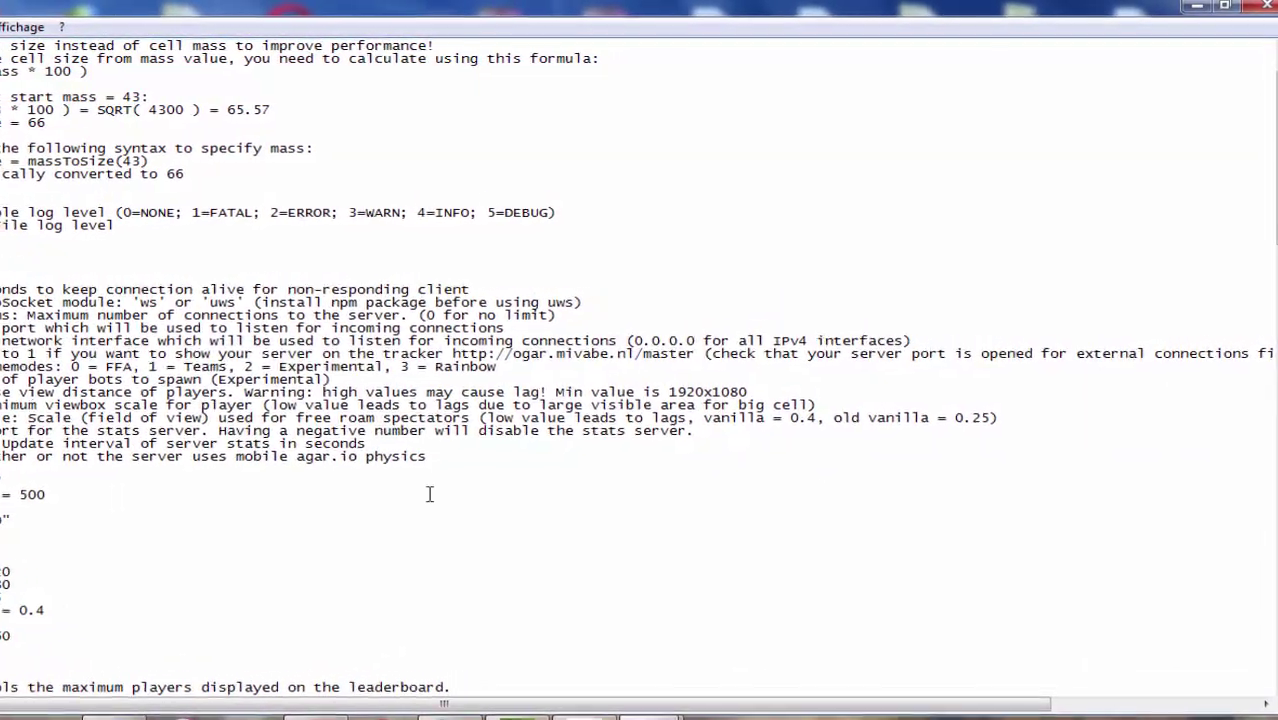
pyautogui.scroll(-5, 640, 400)
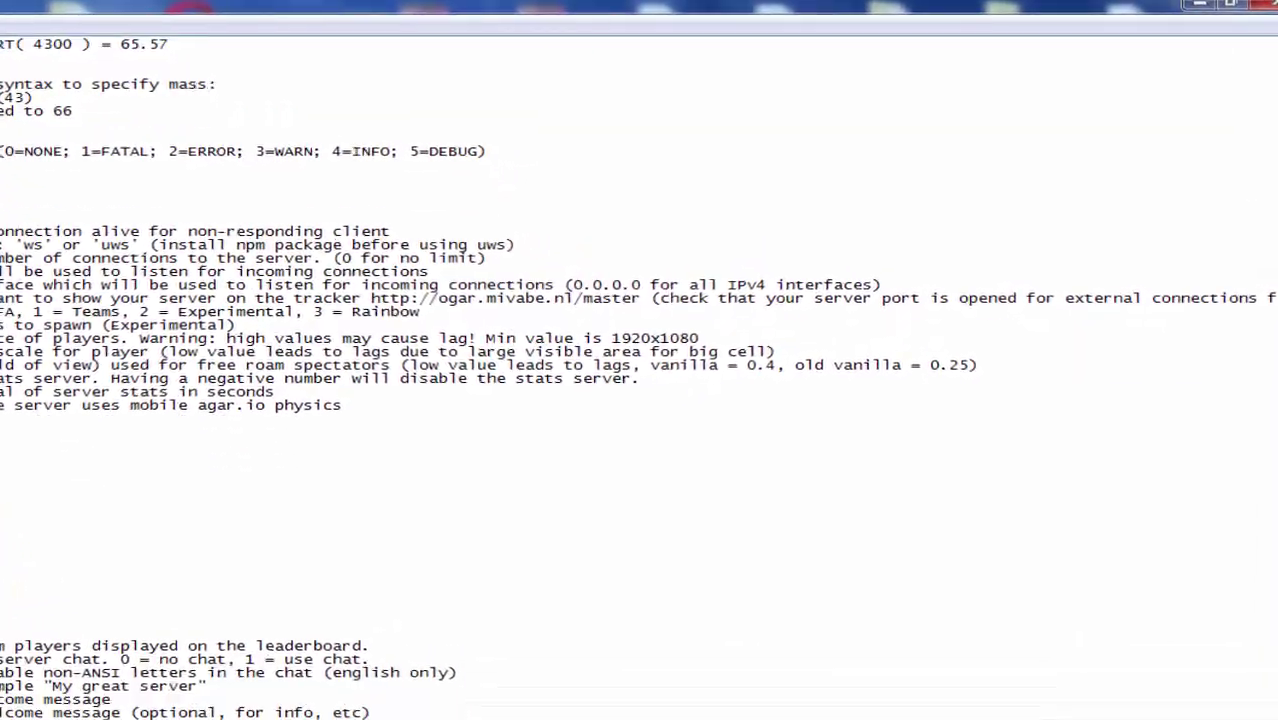
pyautogui.scroll(-3, 640, 400)
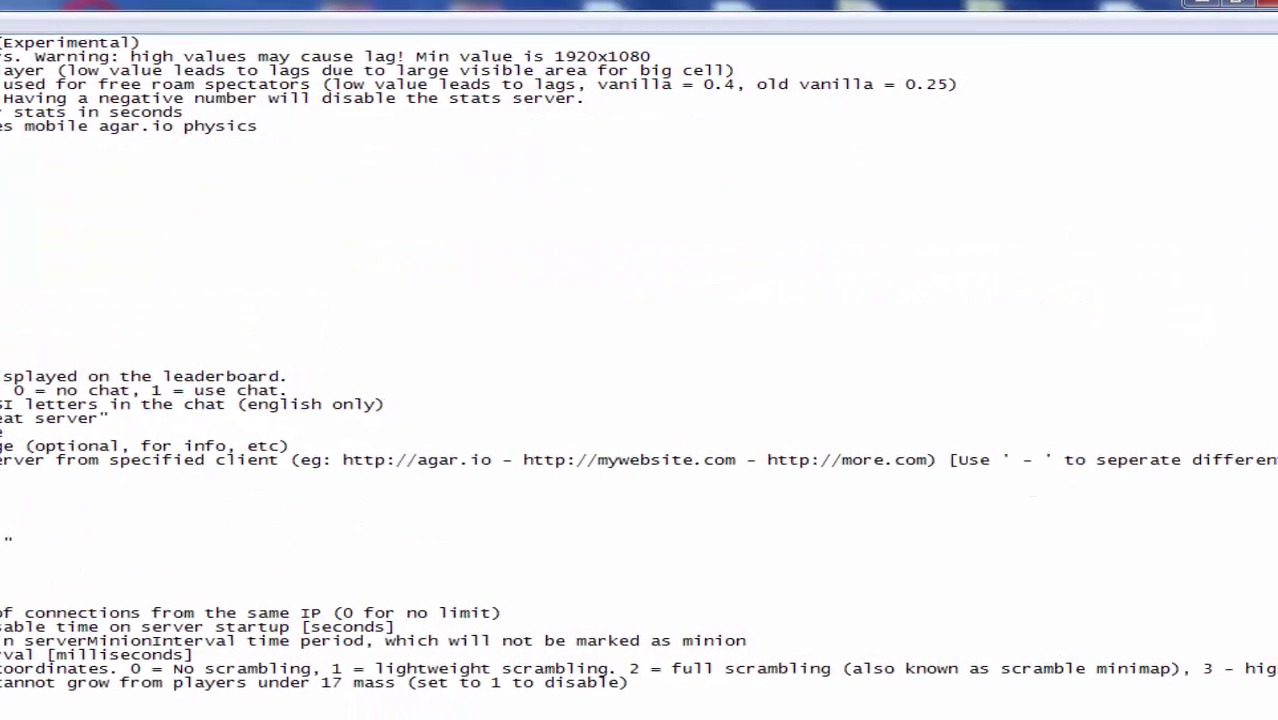
pyautogui.scroll(10, 640, 360)
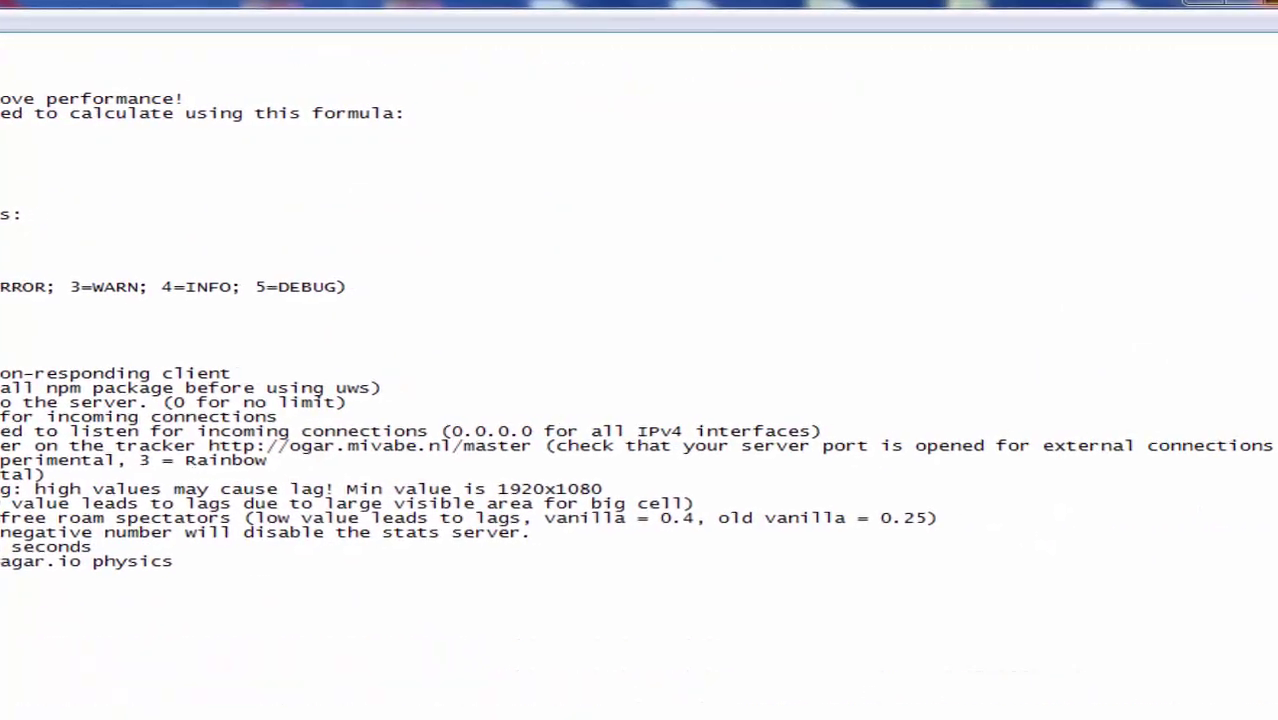
pyautogui.hotkey('alt', 'F4')
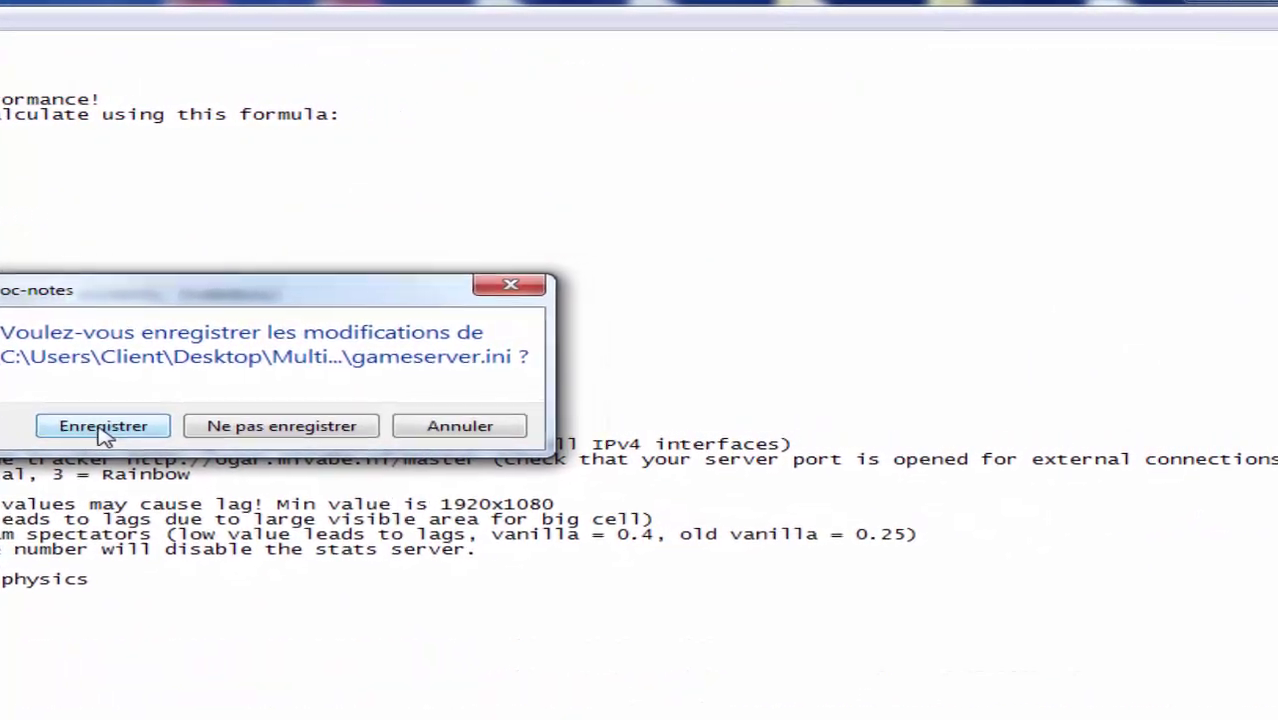
# Step: Save gameserver.ini, then run win-Install_Dep and win-Start from the run folder to launch the server
pyautogui.click(60, 435)
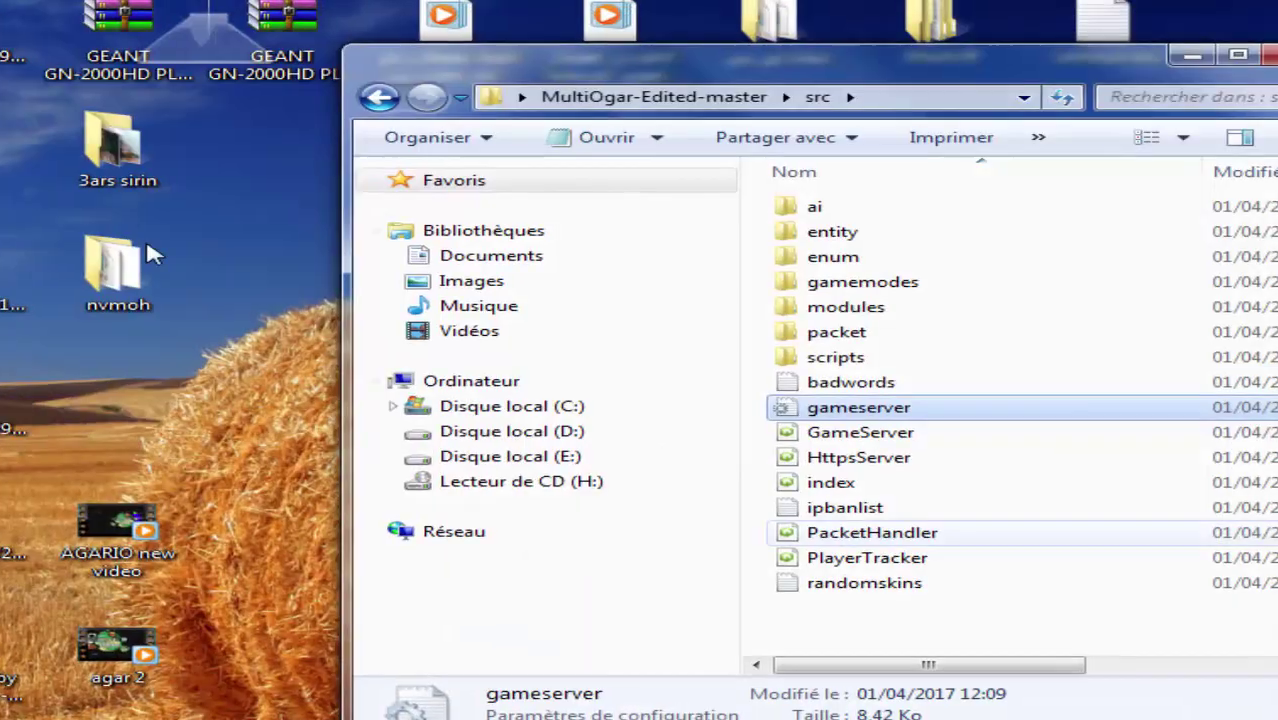
pyautogui.press('BackSpace')
pyautogui.doubleClick(810, 212)
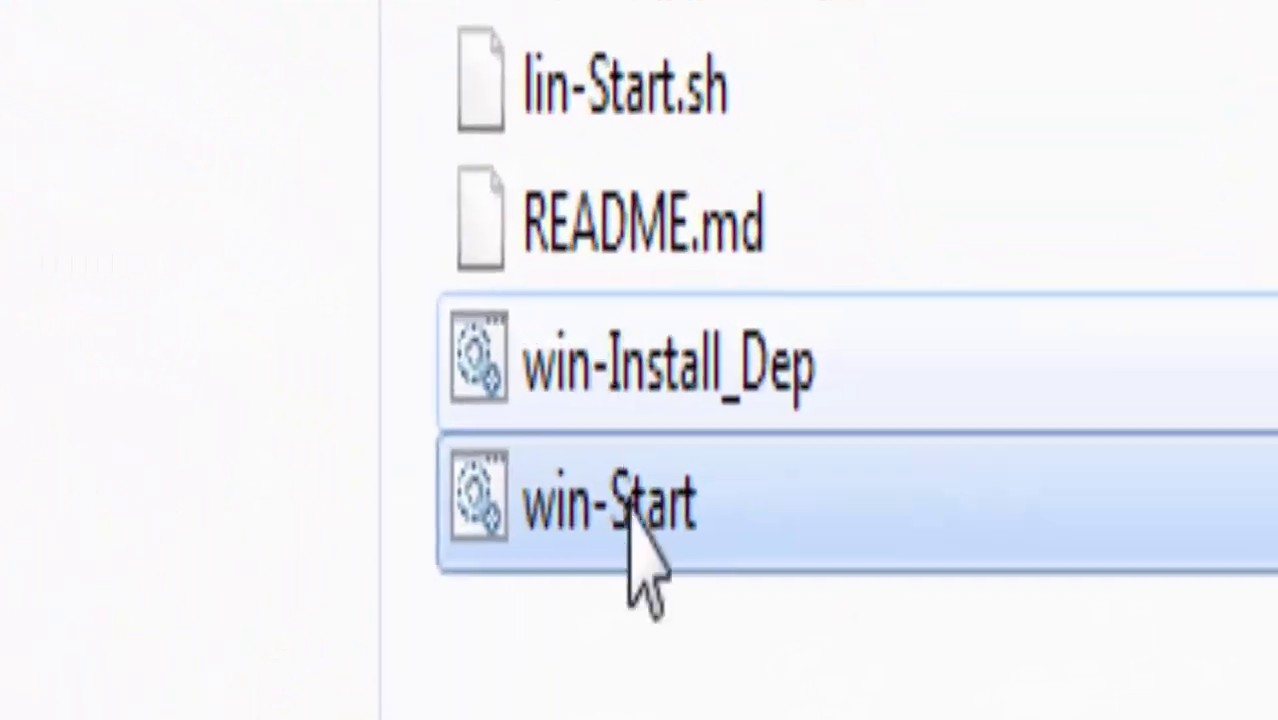
pyautogui.click(812, 356)
pyautogui.doubleClick(546, 430)
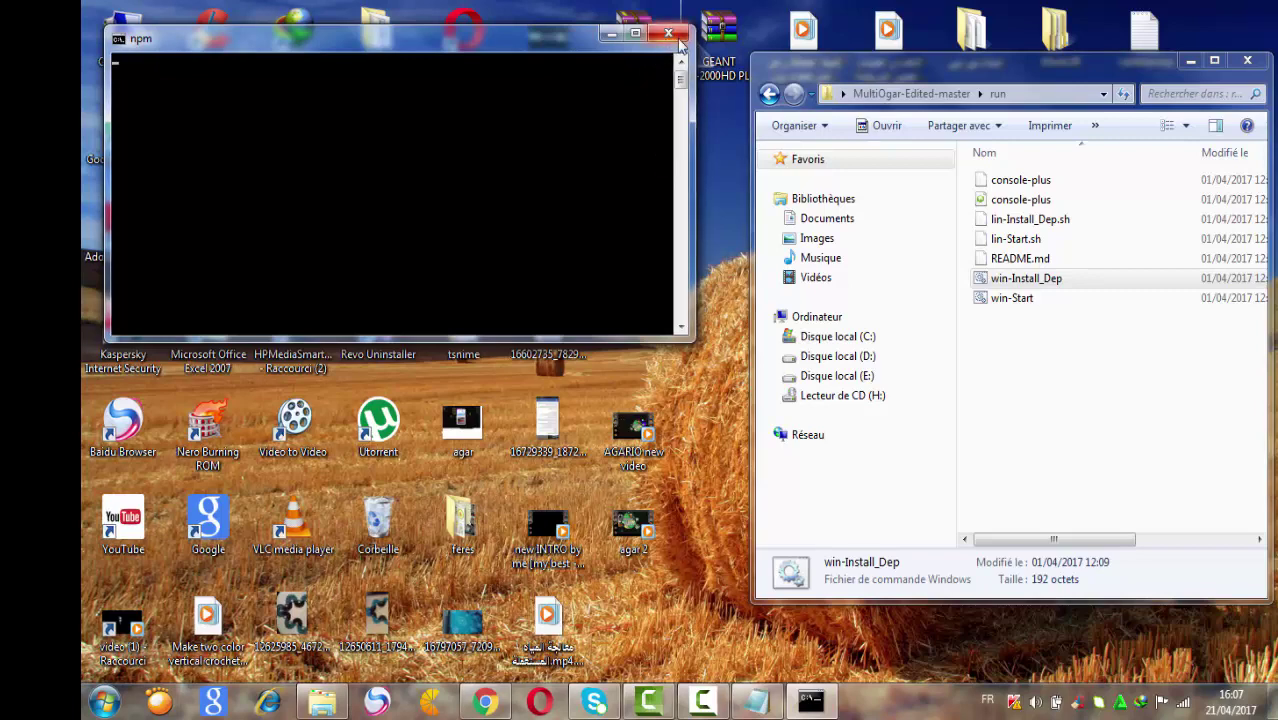
pyautogui.doubleClick(1047, 296)
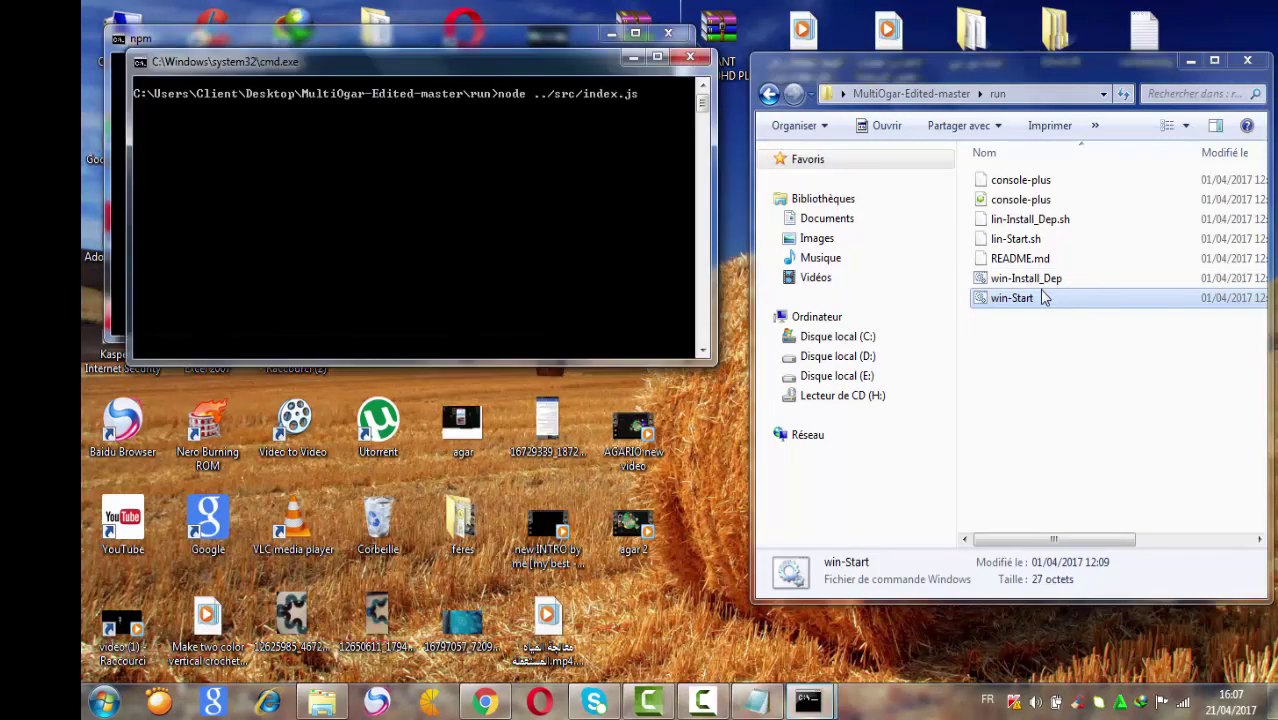
pyautogui.click(704, 61)
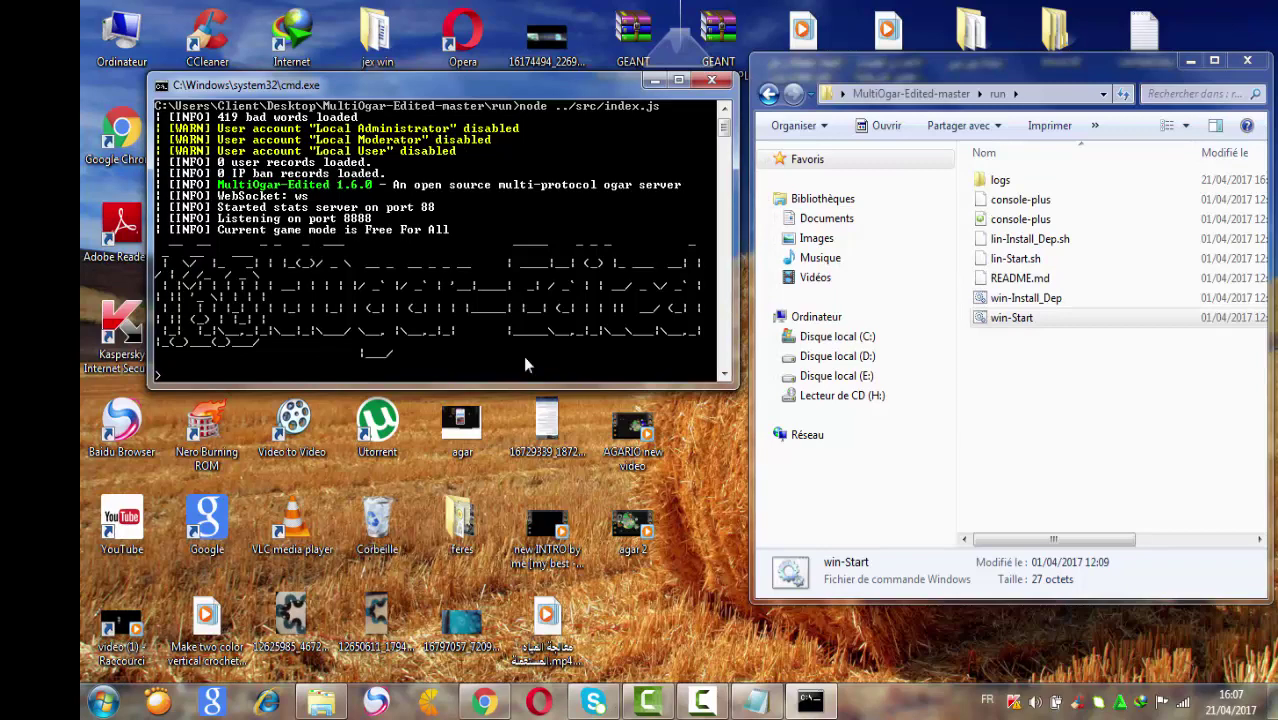
pyautogui.click(686, 470)
# Step: Open Chrome on a fresh new tab, closing the Google accounts tab
pyautogui.click(484, 702)
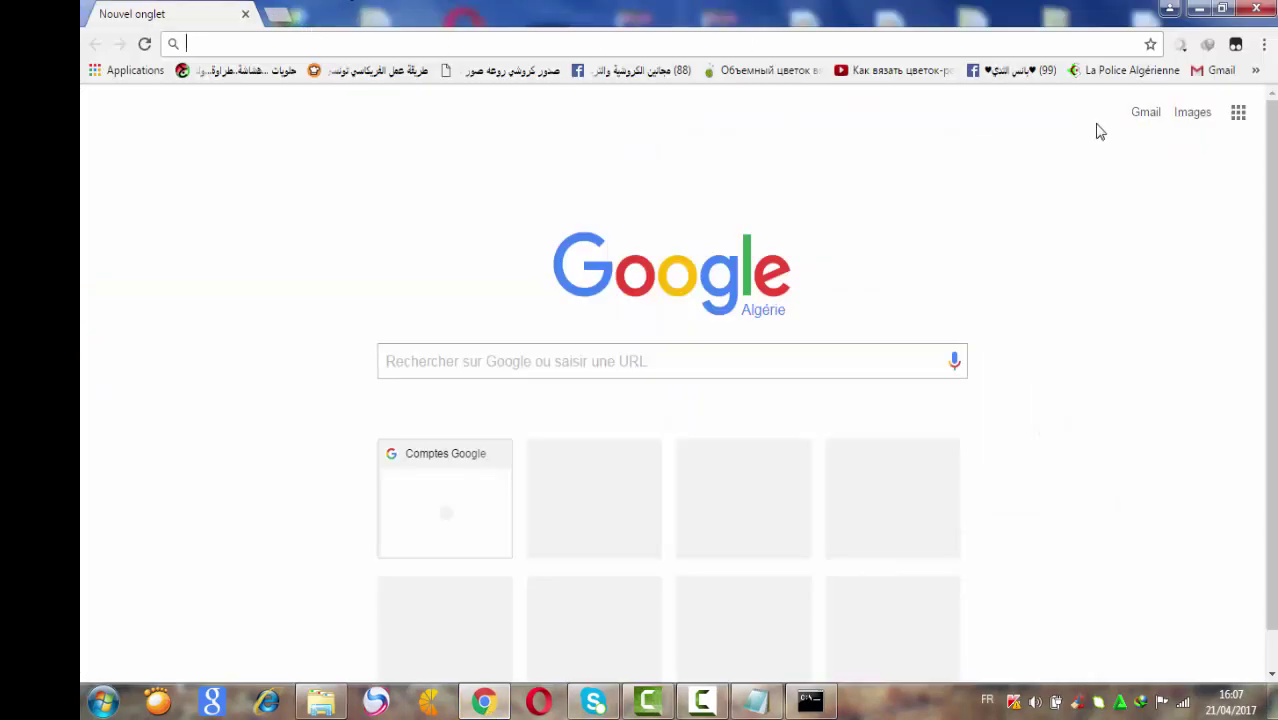
pyautogui.click(1137, 120)
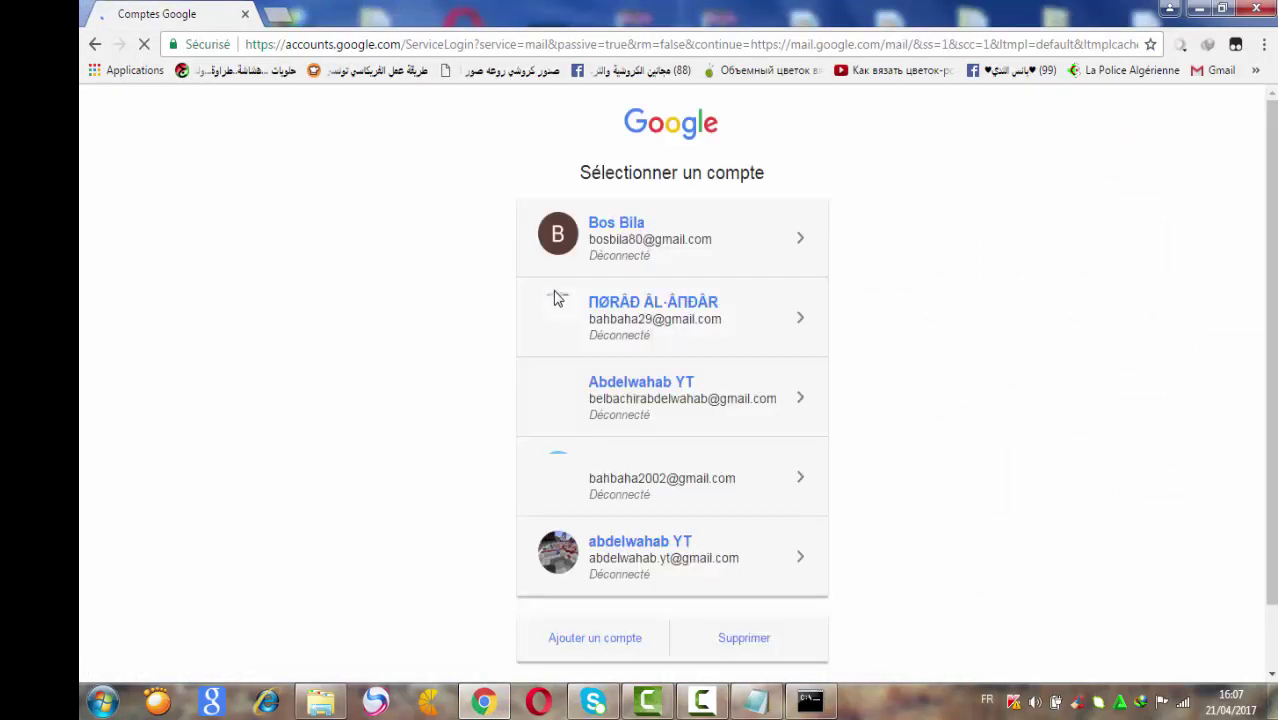
pyautogui.click(275, 20)
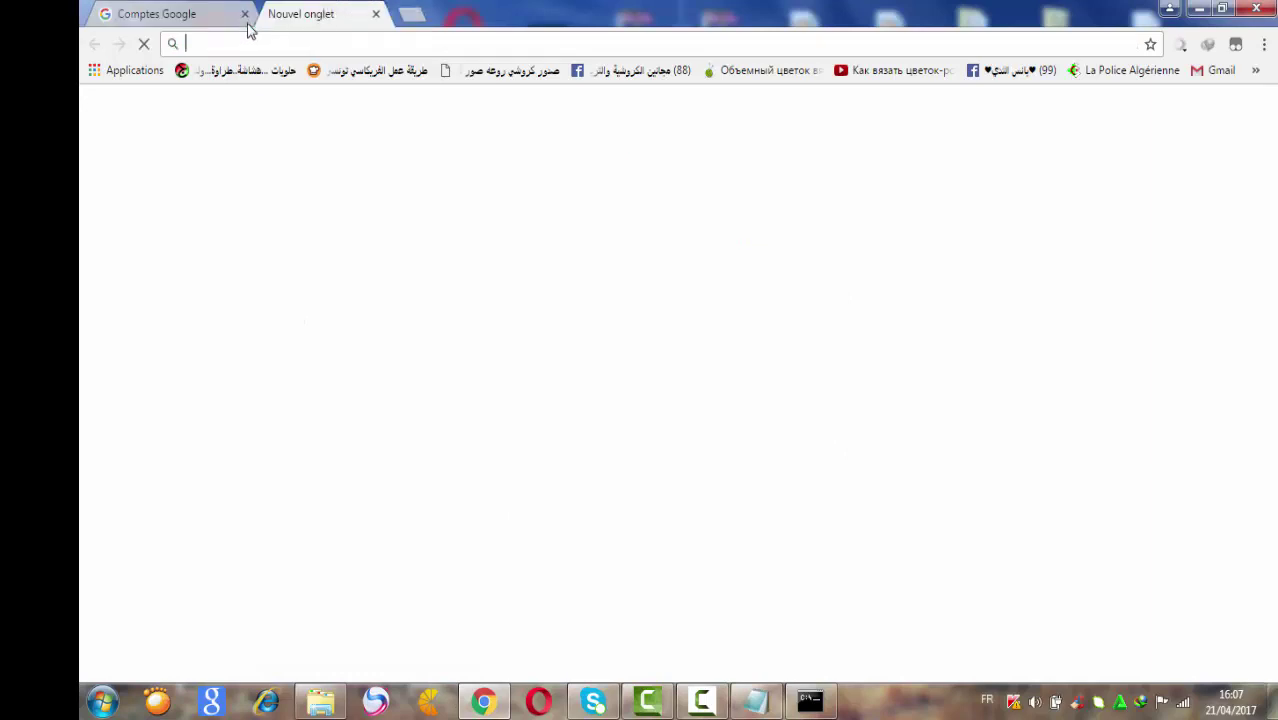
pyautogui.click(245, 14)
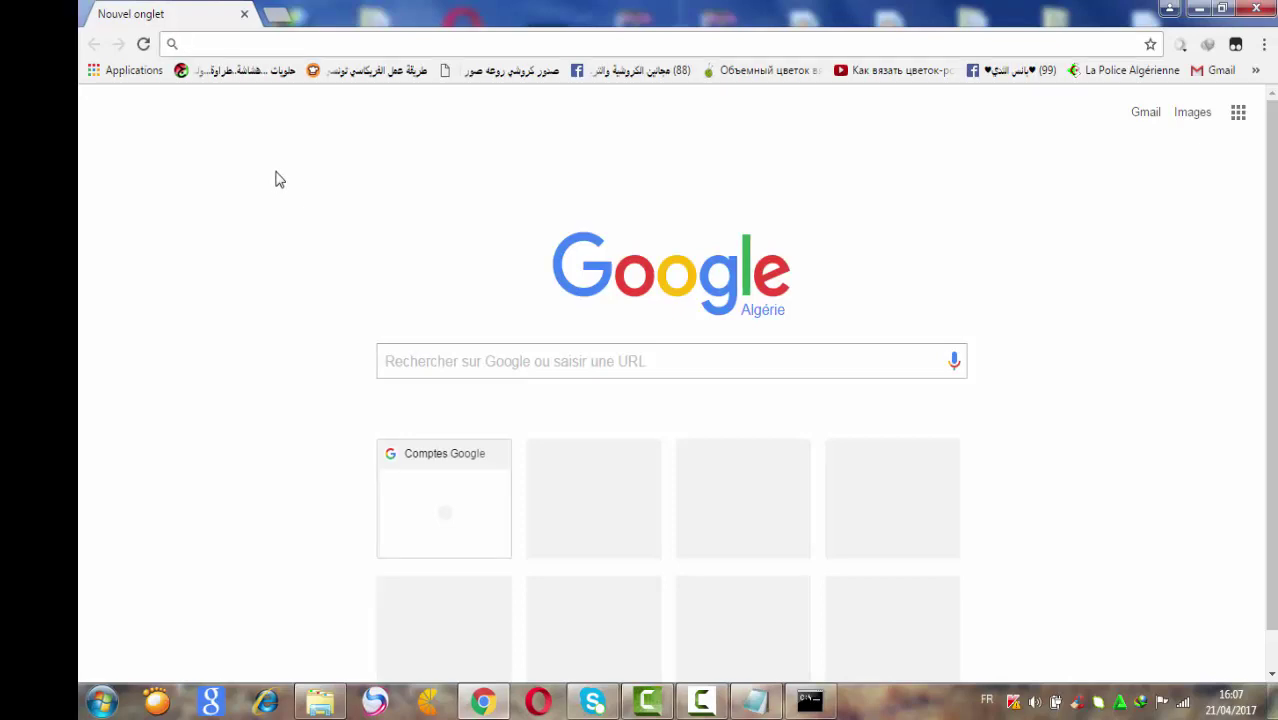
# Step: Load agar.io/?ip=127.0.0.1:8888 from the address bar suggestions
pyautogui.write('a')
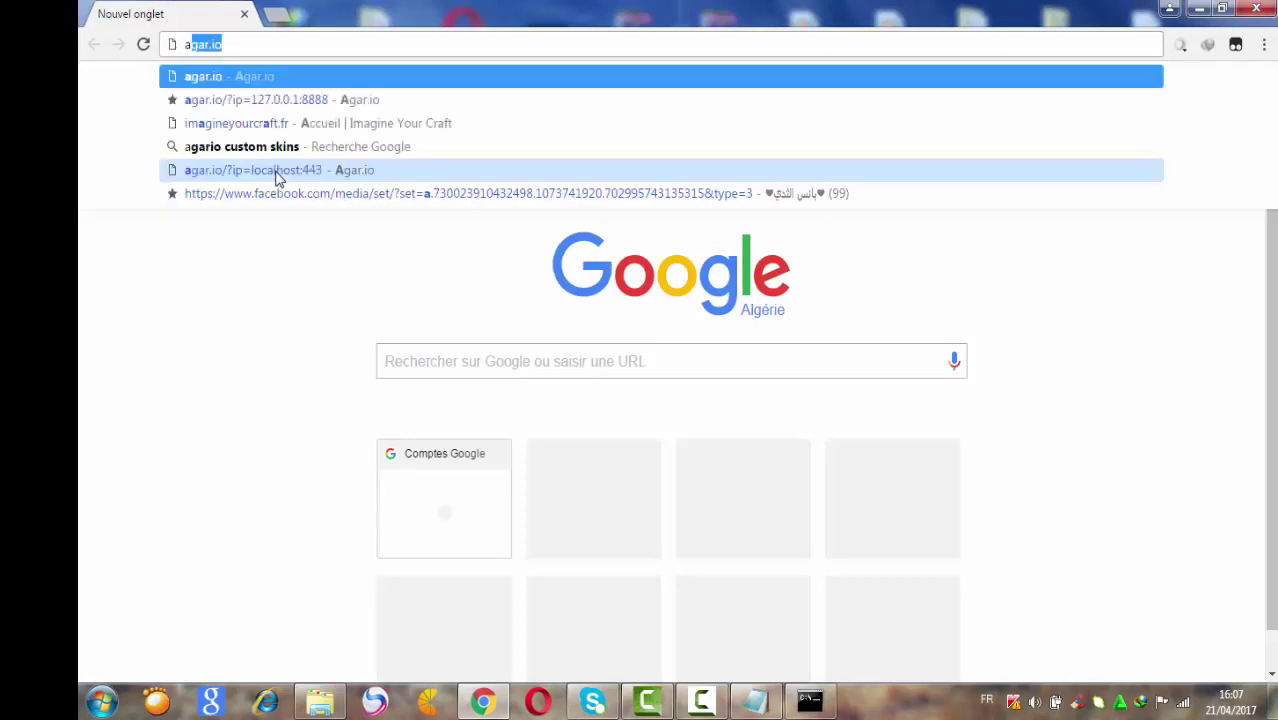
pyautogui.click(314, 108)
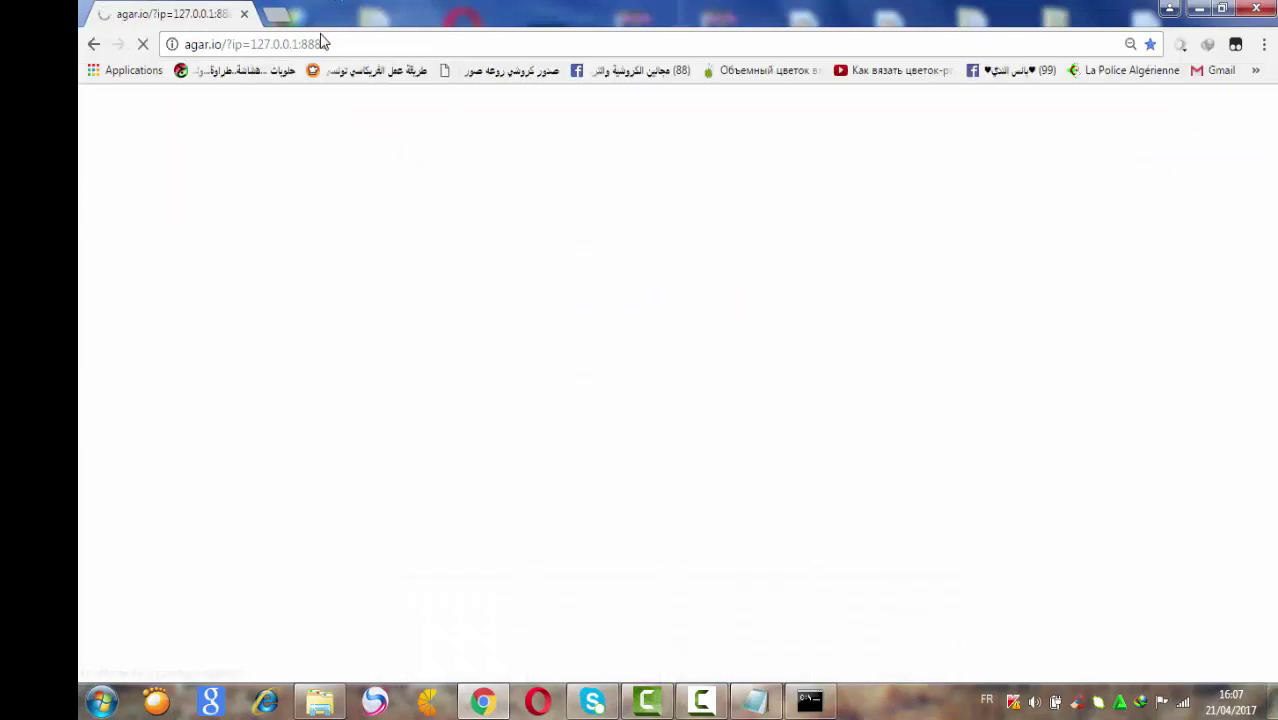
pyautogui.click(295, 50)
pyautogui.click(339, 44)
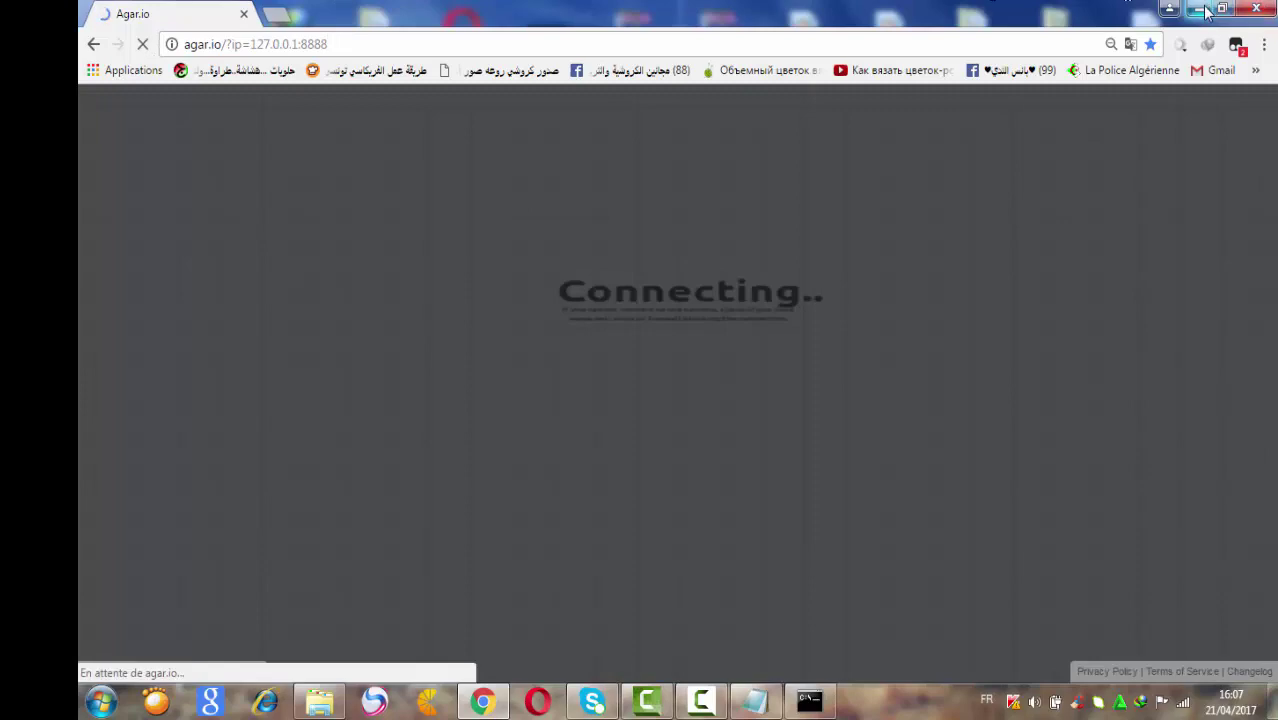
# Step: Close the run folder, check the 127.0.0.1:8888 address in the private serer notes, then return to Chrome
pyautogui.click(1255, 8)
pyautogui.click(1247, 61)
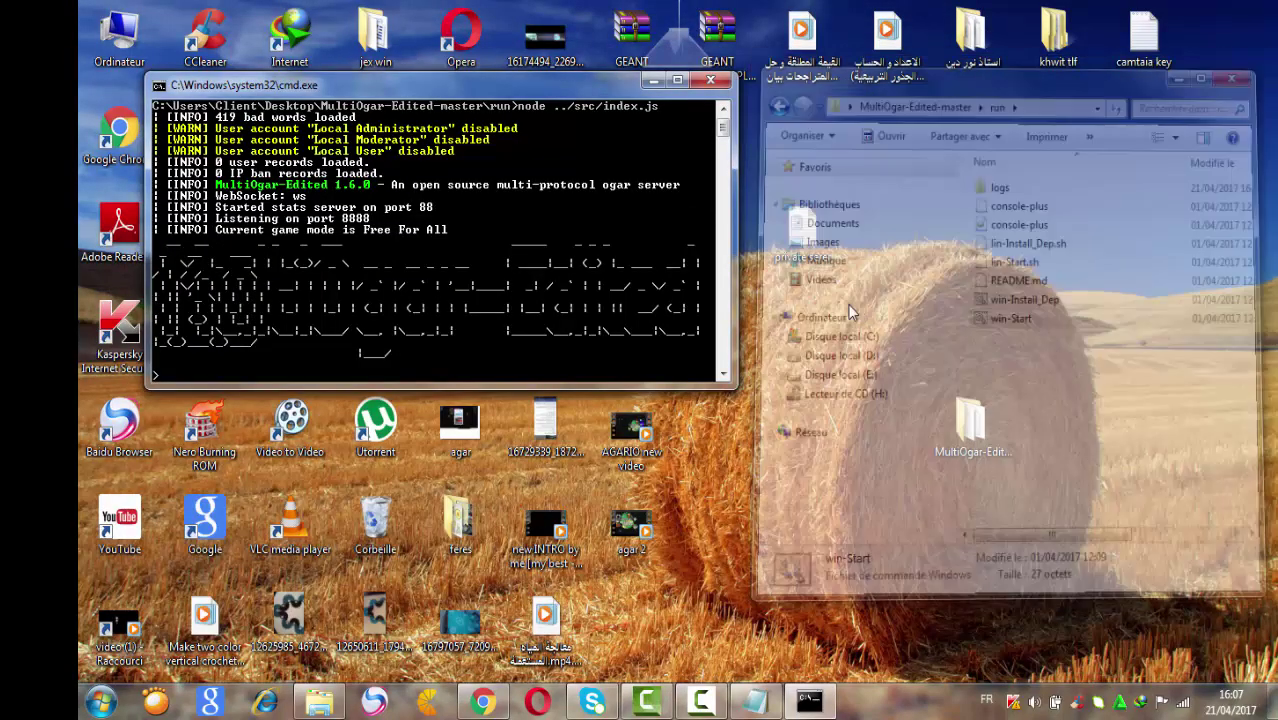
pyautogui.doubleClick(801, 228)
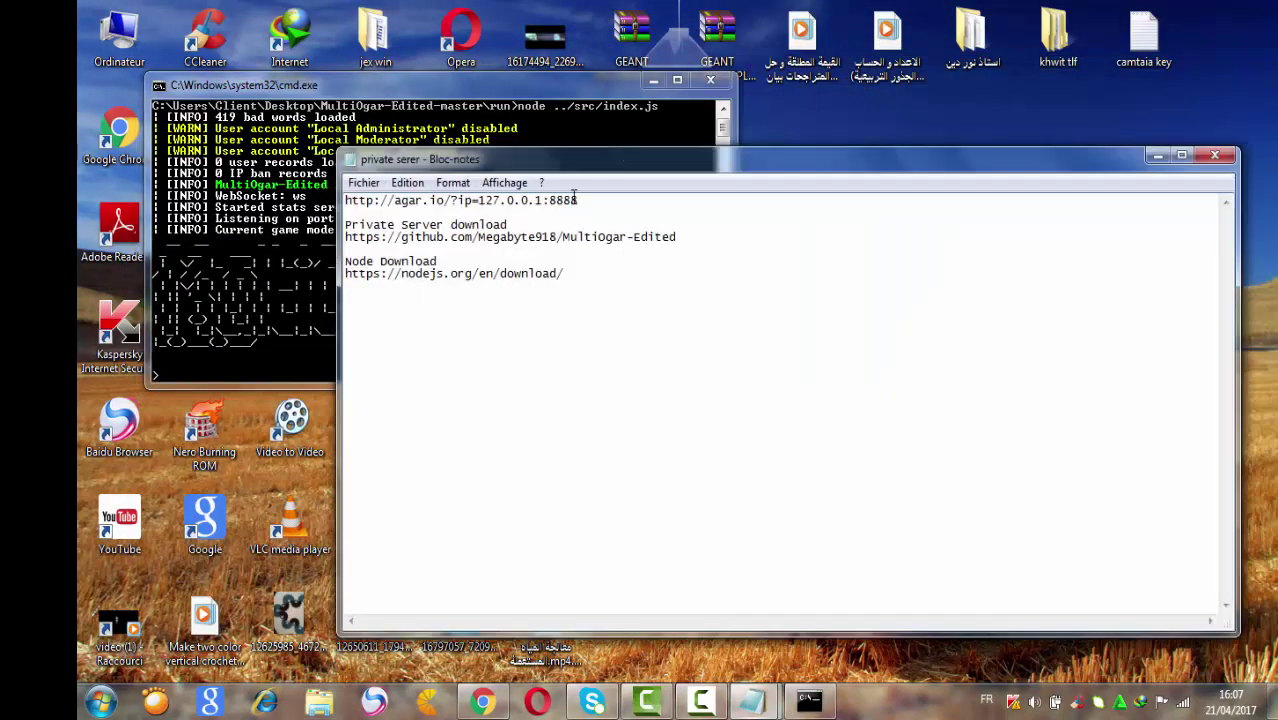
pyautogui.moveTo(595, 200); pyautogui.dragTo(352, 200)
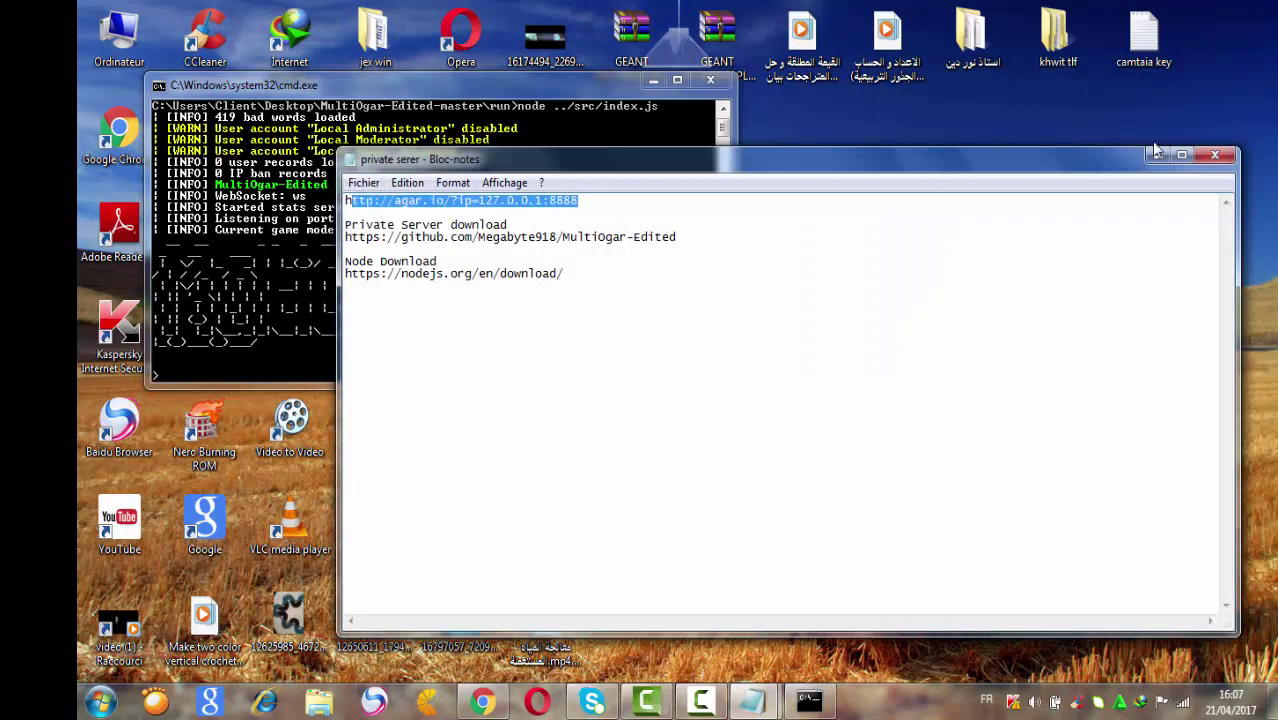
pyautogui.click(1213, 158)
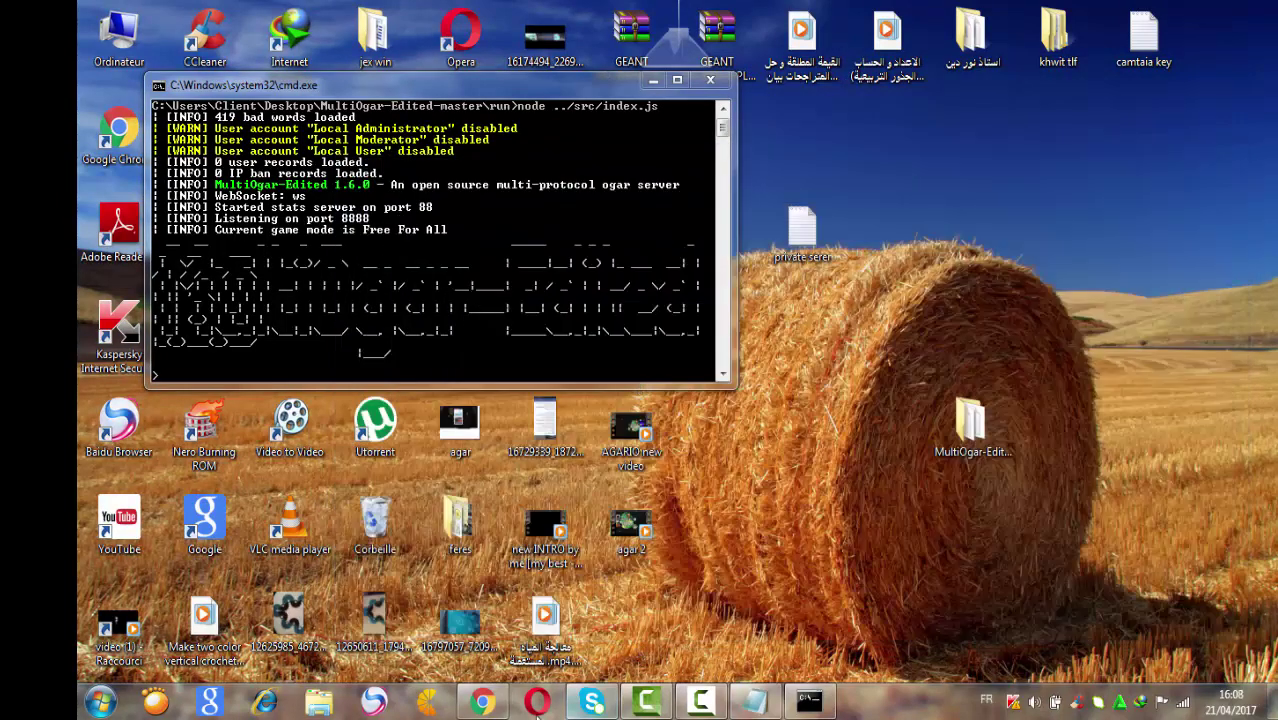
pyautogui.click(482, 702)
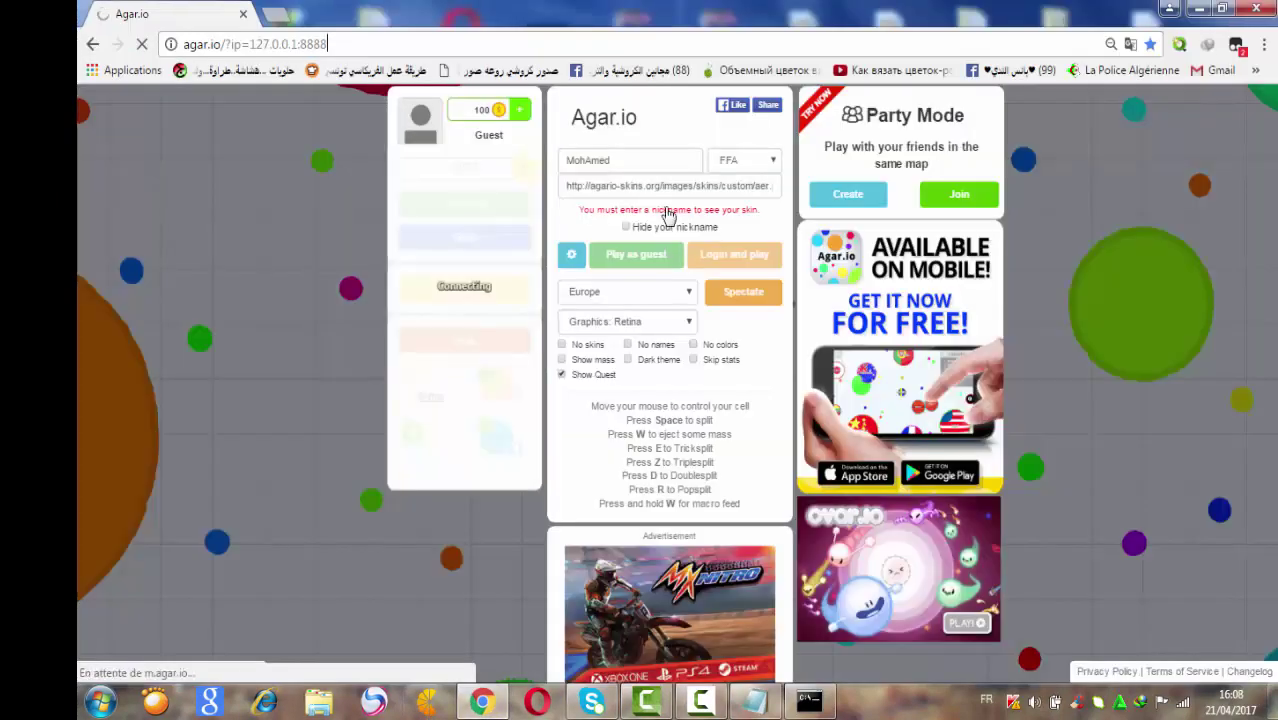
# Step: Fill in the nickname and start a guest game of Agar.io on the local server
pyautogui.click(765, 190)
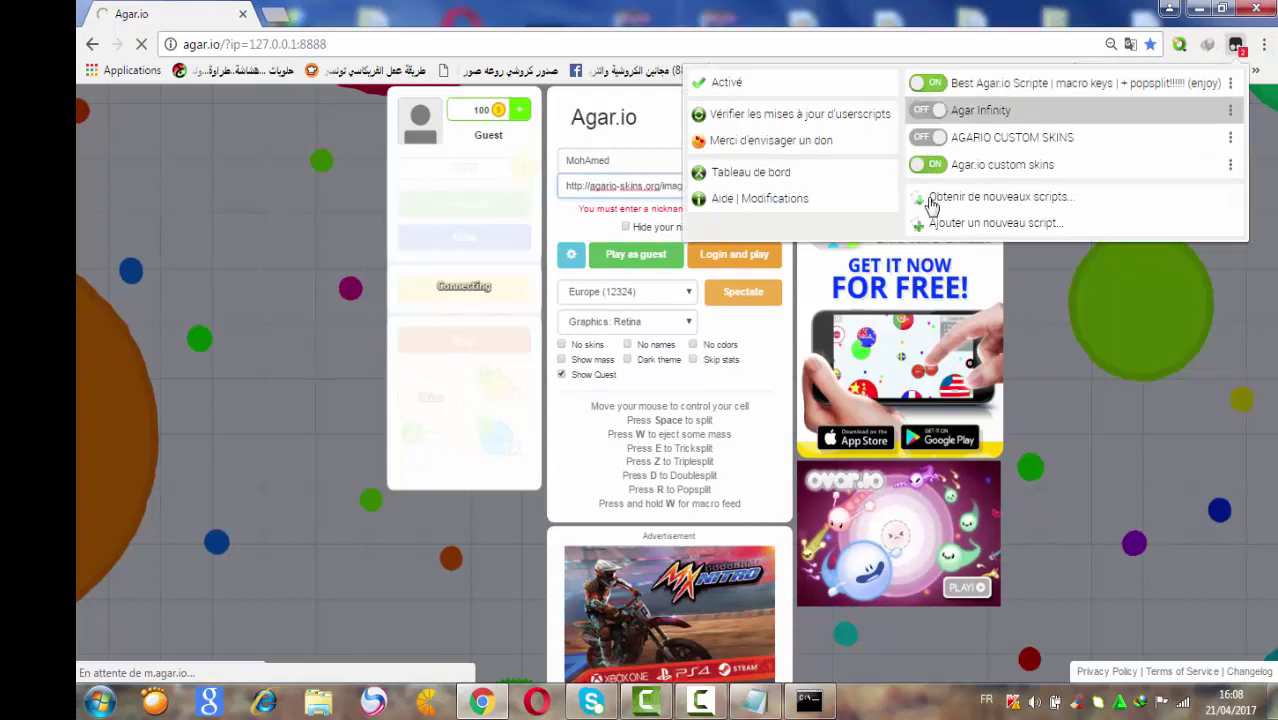
pyautogui.click(1040, 355)
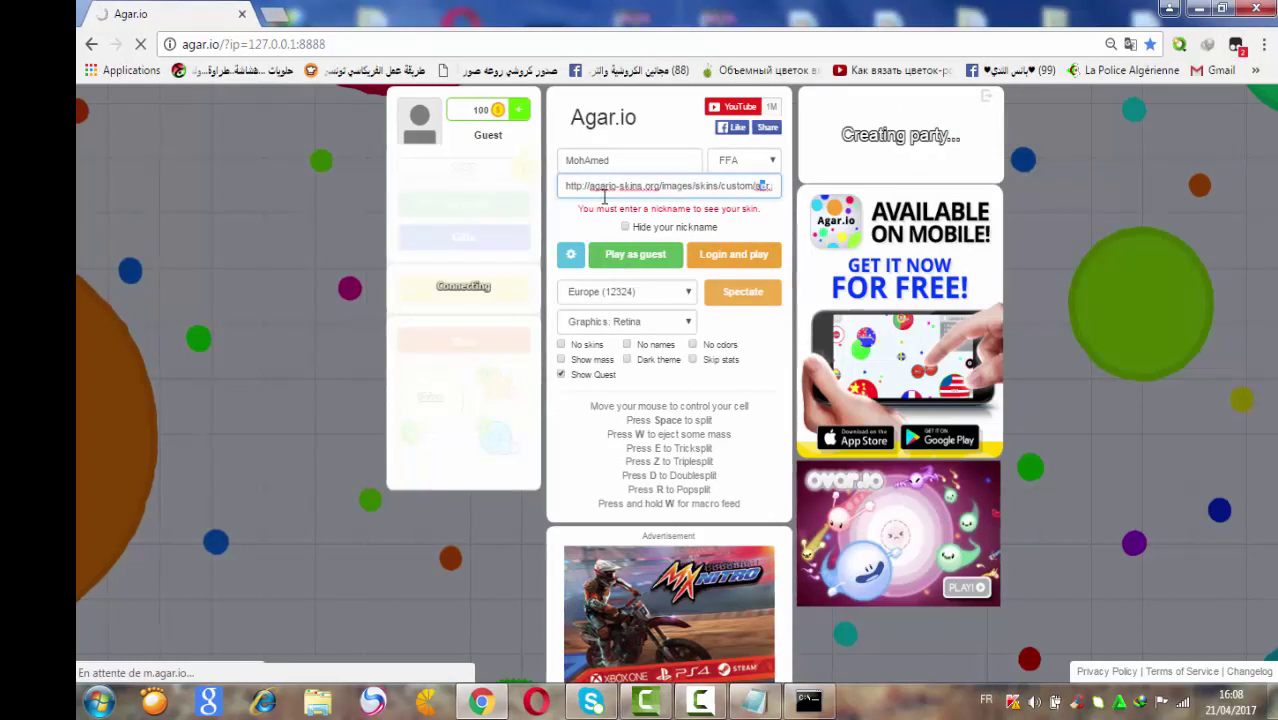
pyautogui.click(638, 161)
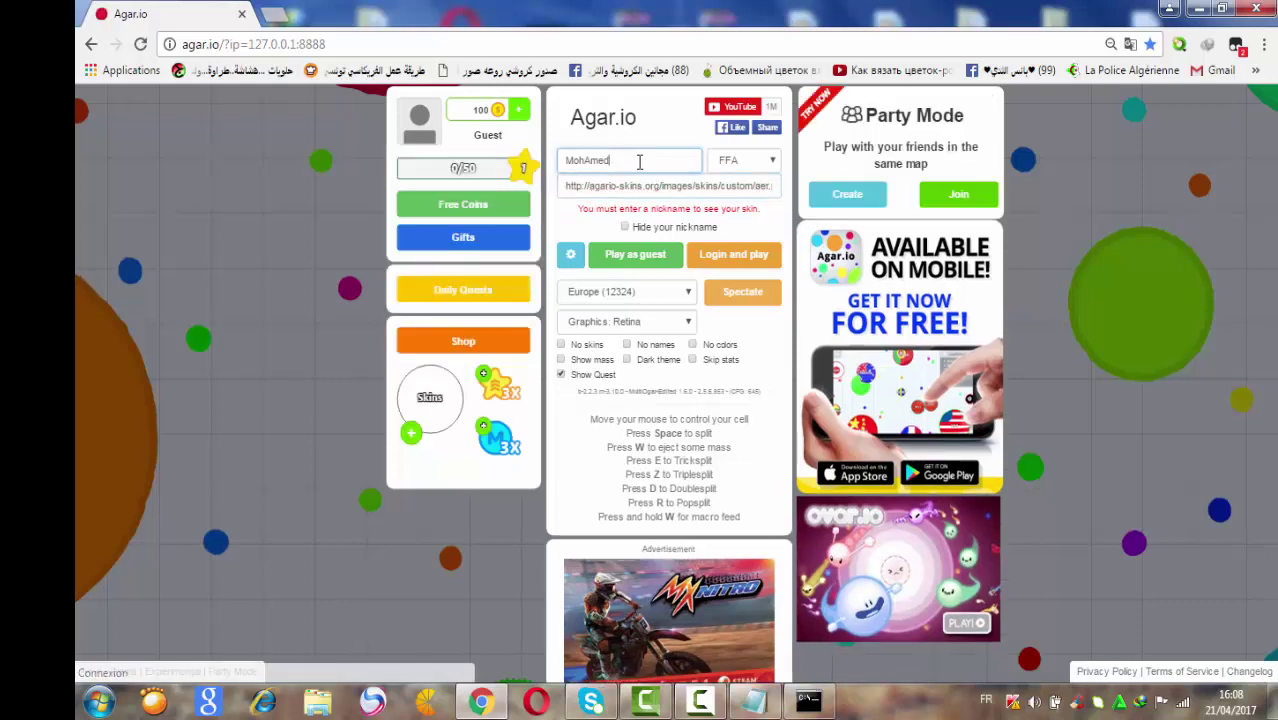
pyautogui.click(716, 262)
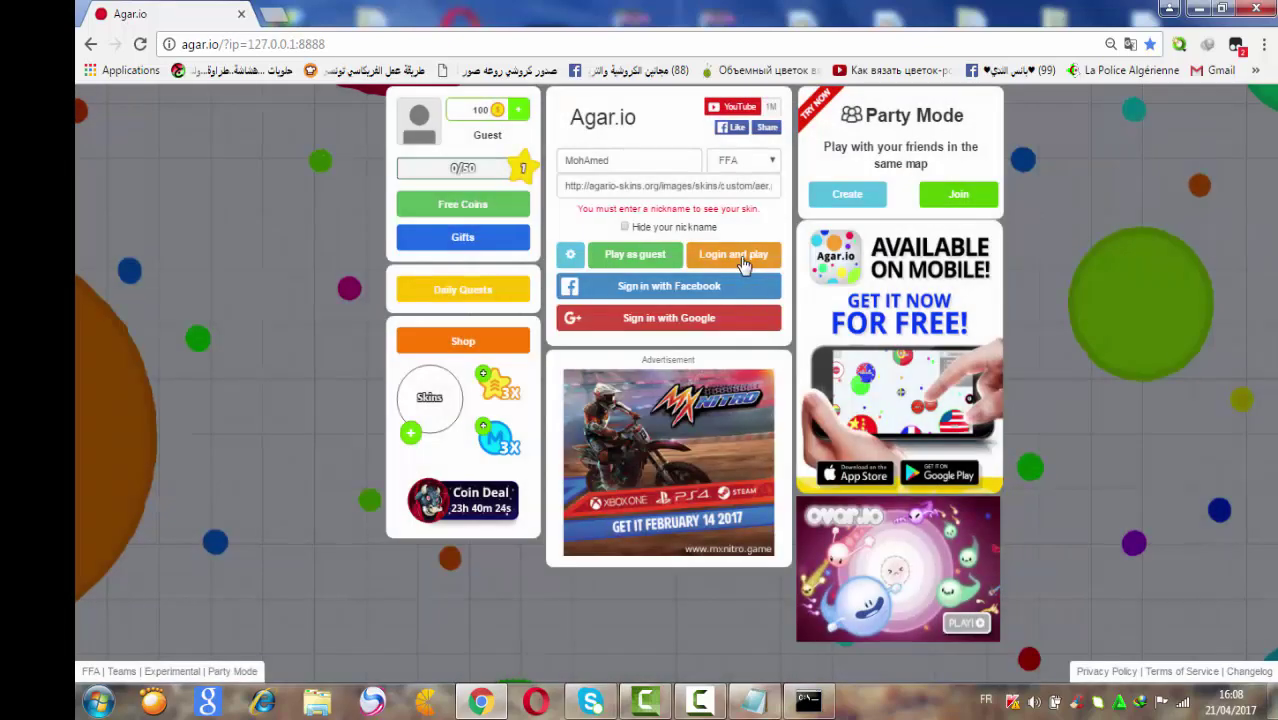
pyautogui.click(659, 164)
pyautogui.click(640, 254)
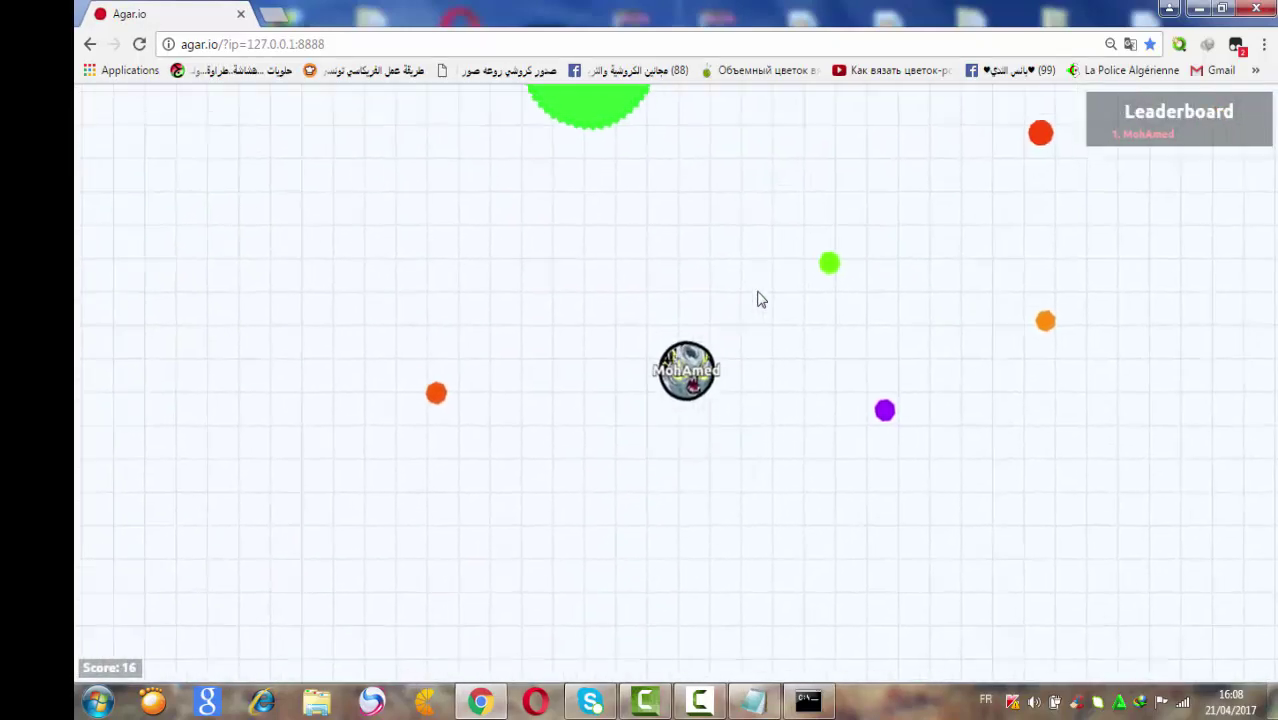
# Step: Keep Retina graphics quality in the game settings and start playing as a guest
pyautogui.scroll(-5, 760, 300)
pyautogui.scroll(6, 760, 300)
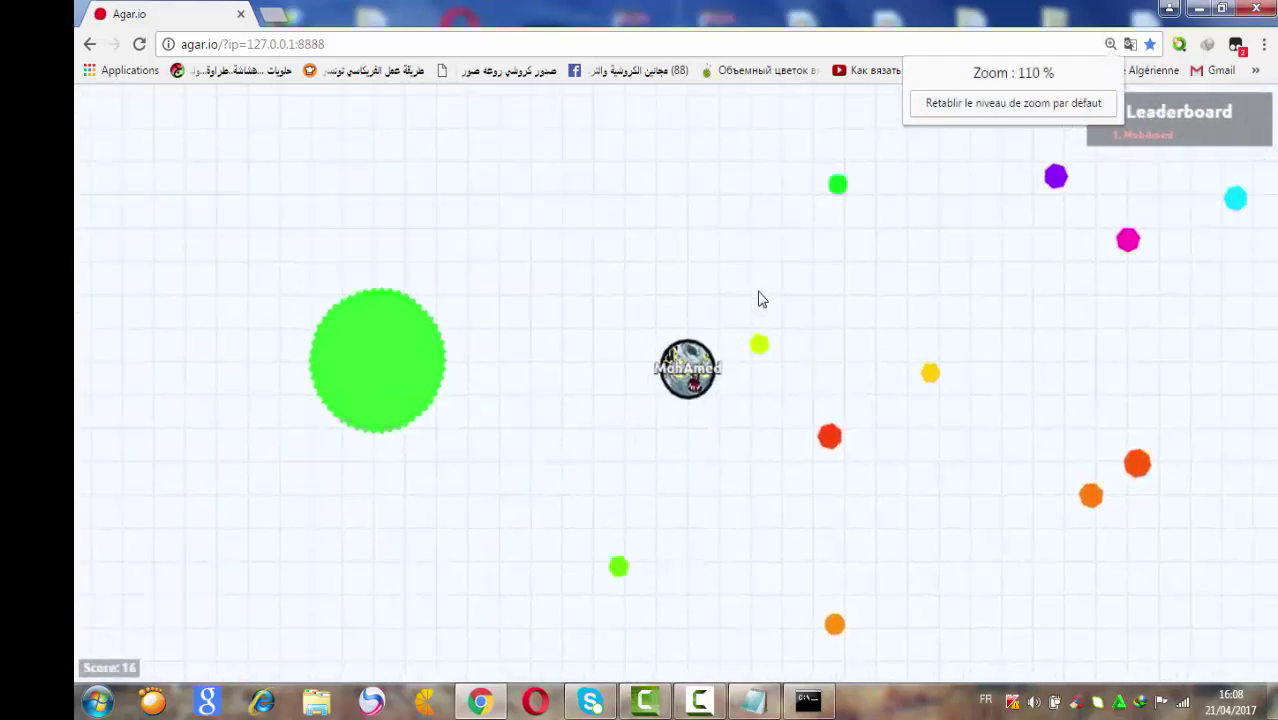
pyautogui.scroll(2, 760, 298)
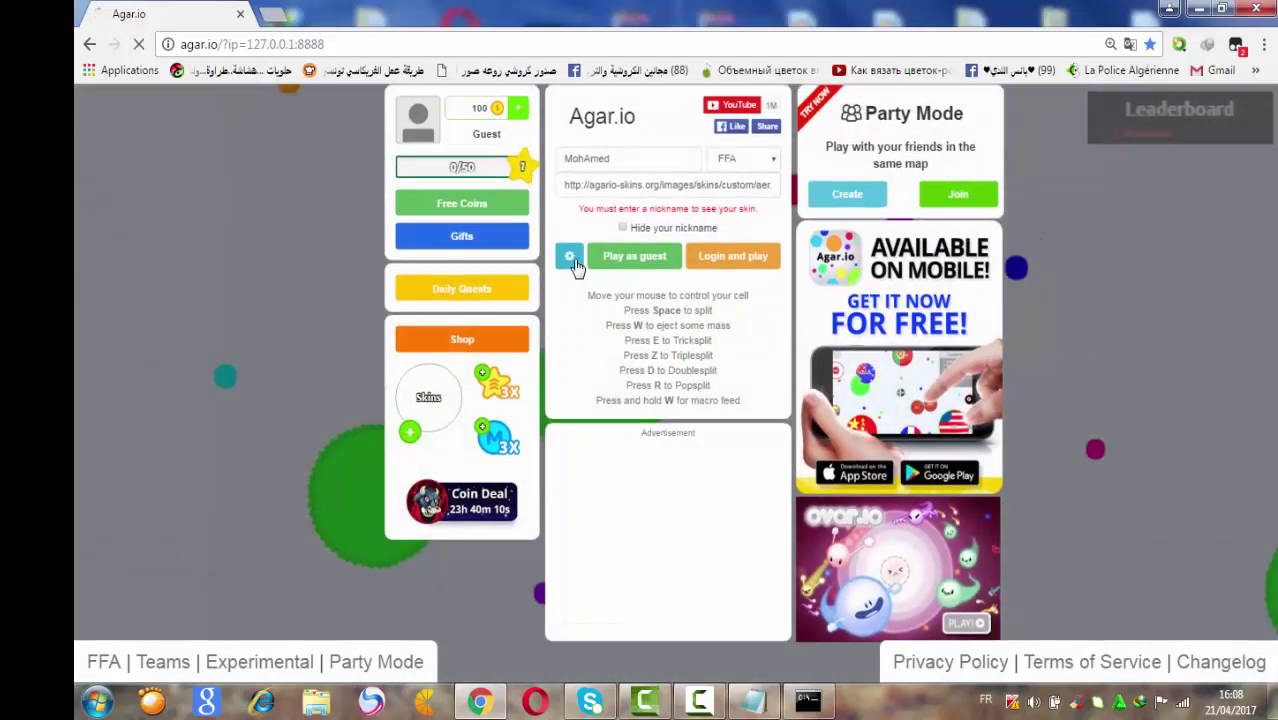
pyautogui.click(570, 258)
pyautogui.click(630, 323)
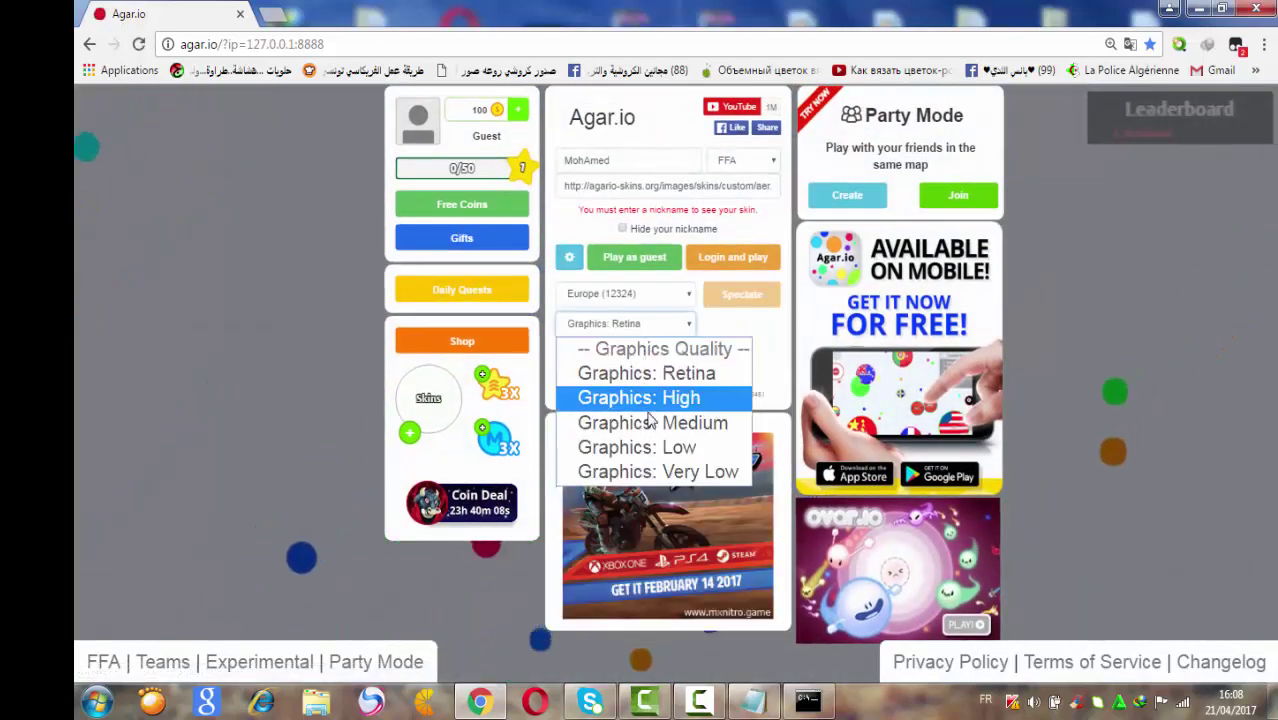
pyautogui.click(650, 373)
pyautogui.click(630, 323)
pyautogui.click(648, 373)
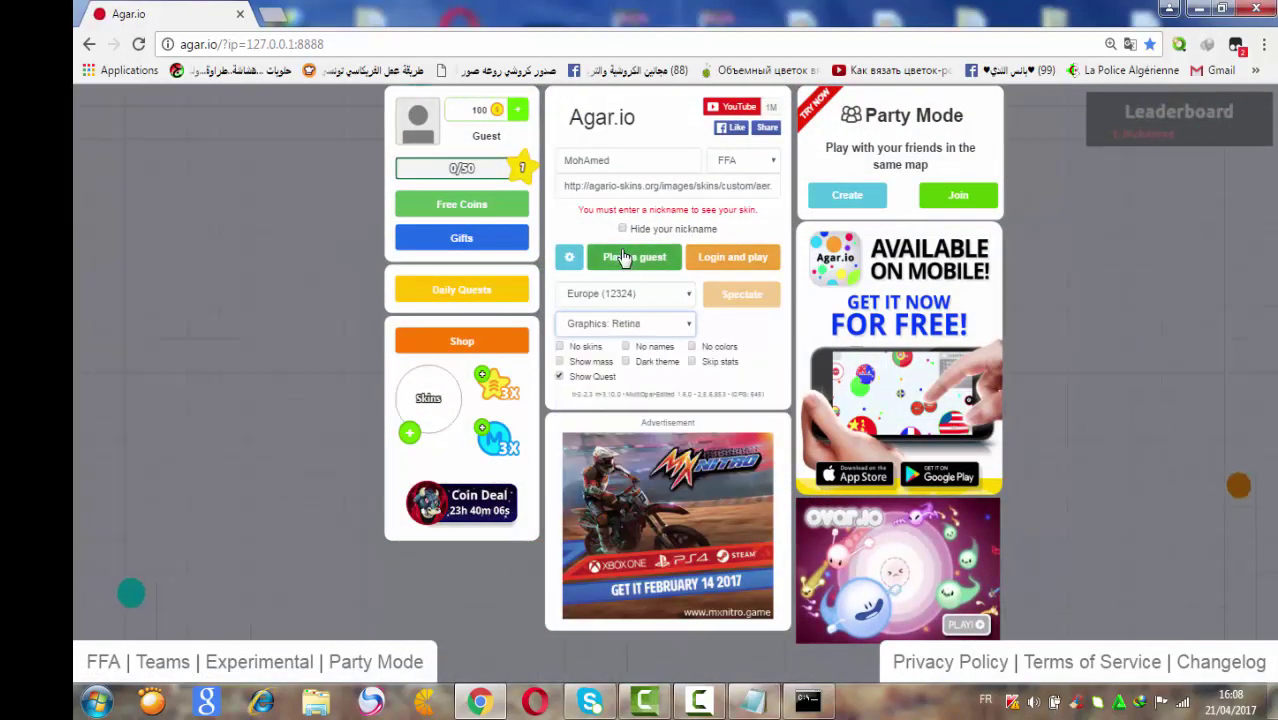
pyautogui.click(632, 257)
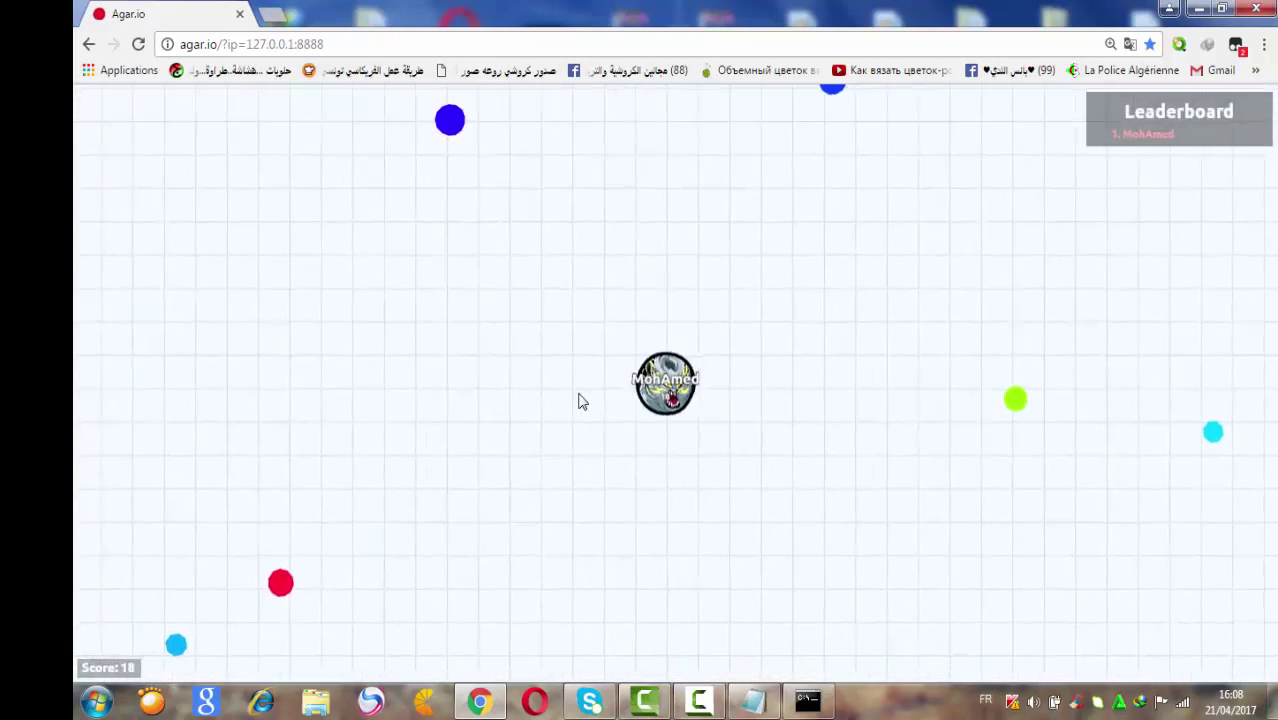
# Step: Zoom the page out to 67%, go fullscreen, and switch to the server console
pyautogui.hotkey('ctrl', '-')
pyautogui.hotkey('ctrl', '-')
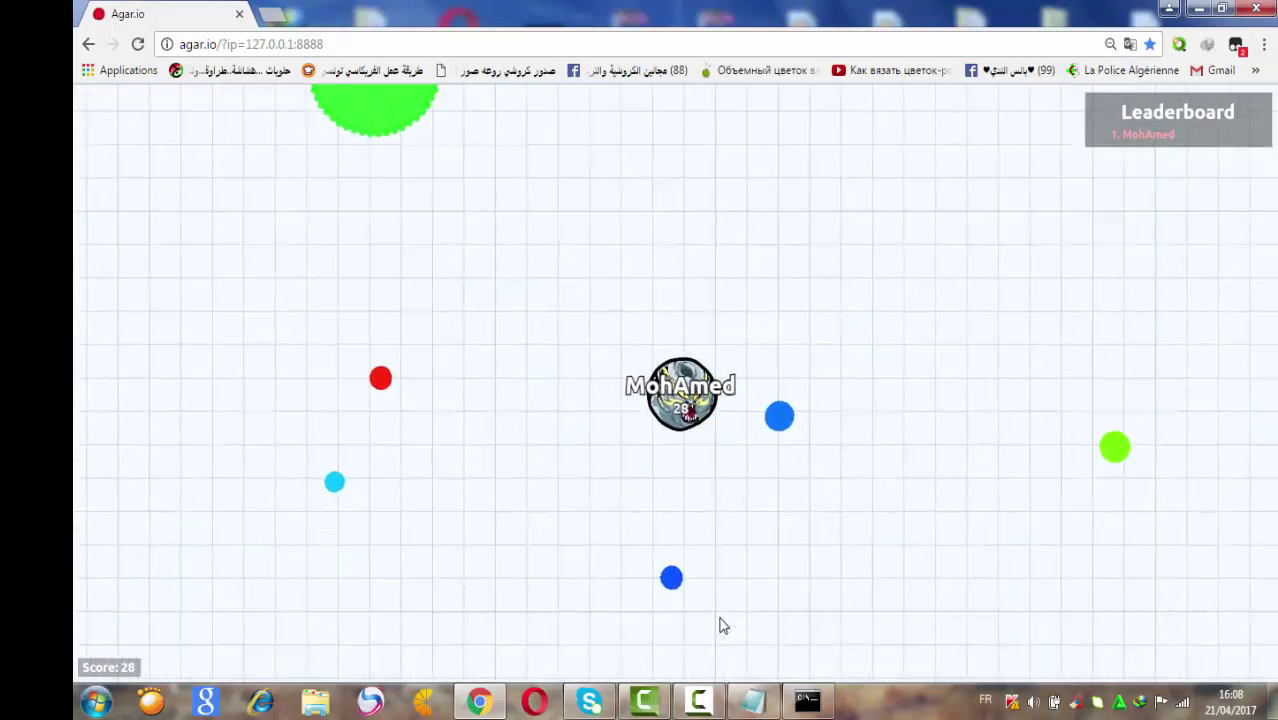
pyautogui.hotkey('ctrl', '-')
pyautogui.hotkey('ctrl', '-')
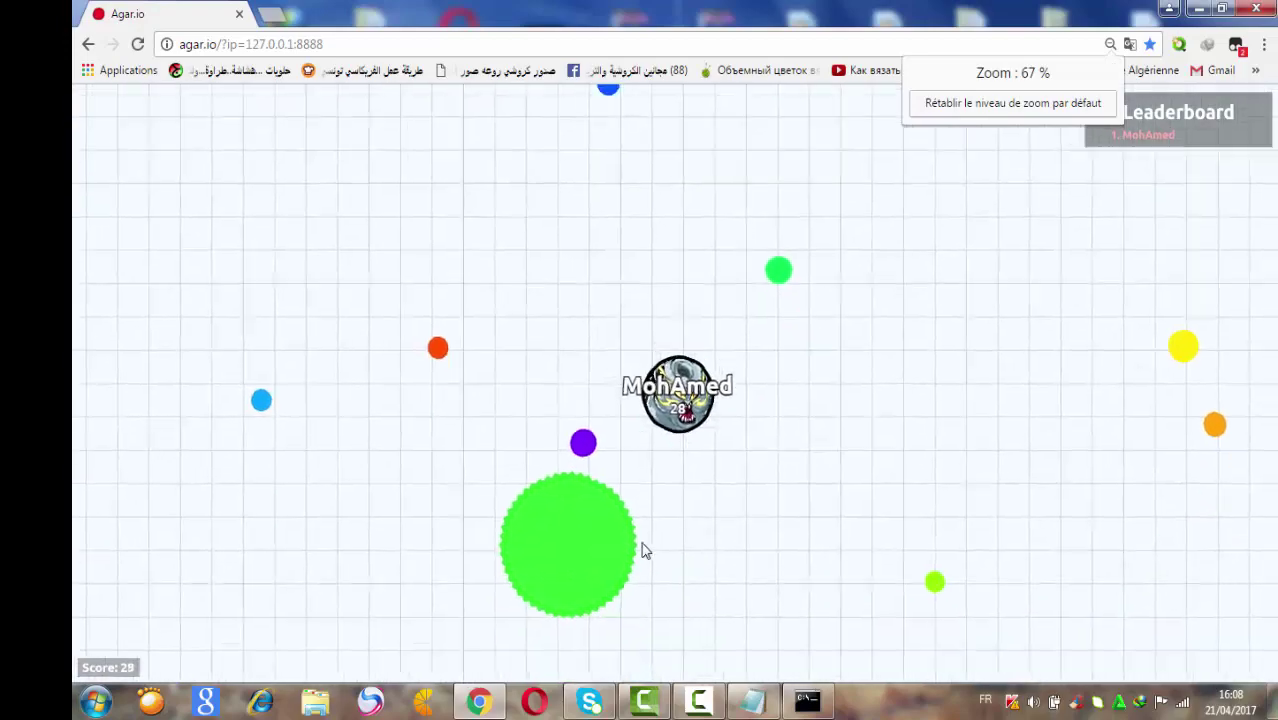
pyautogui.press('F11')
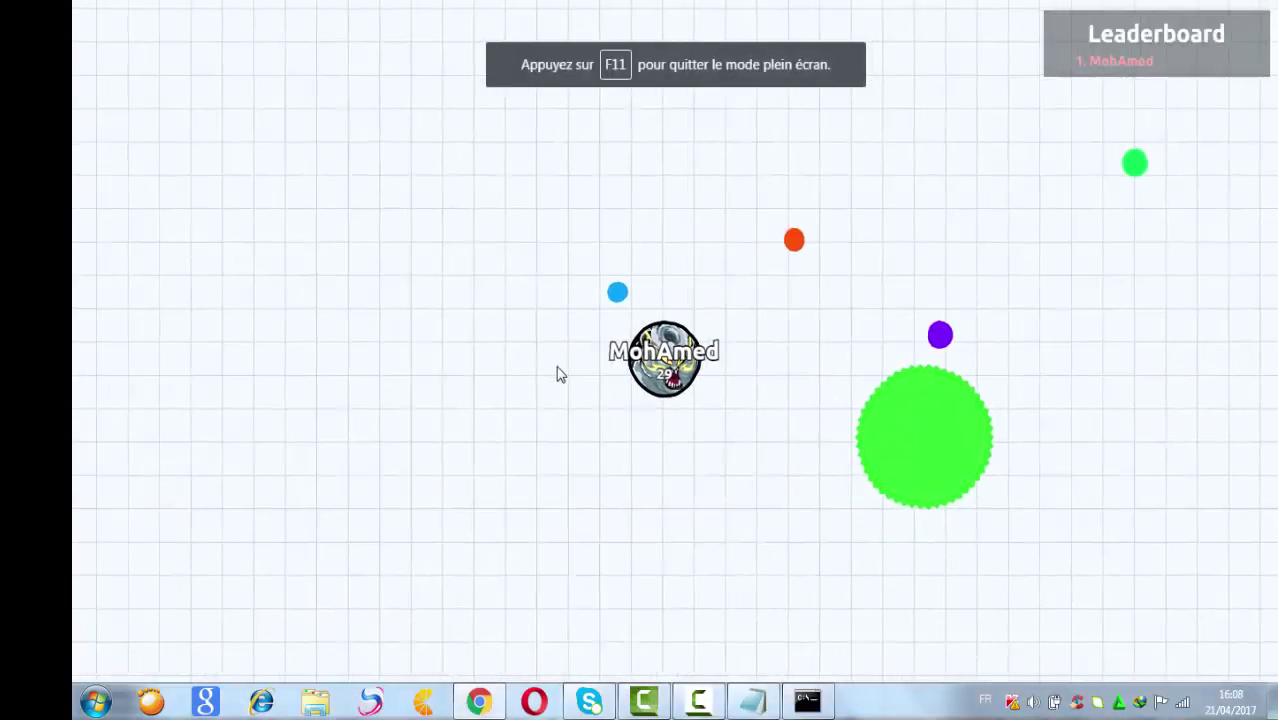
pyautogui.hotkey('alt', 'Tab')
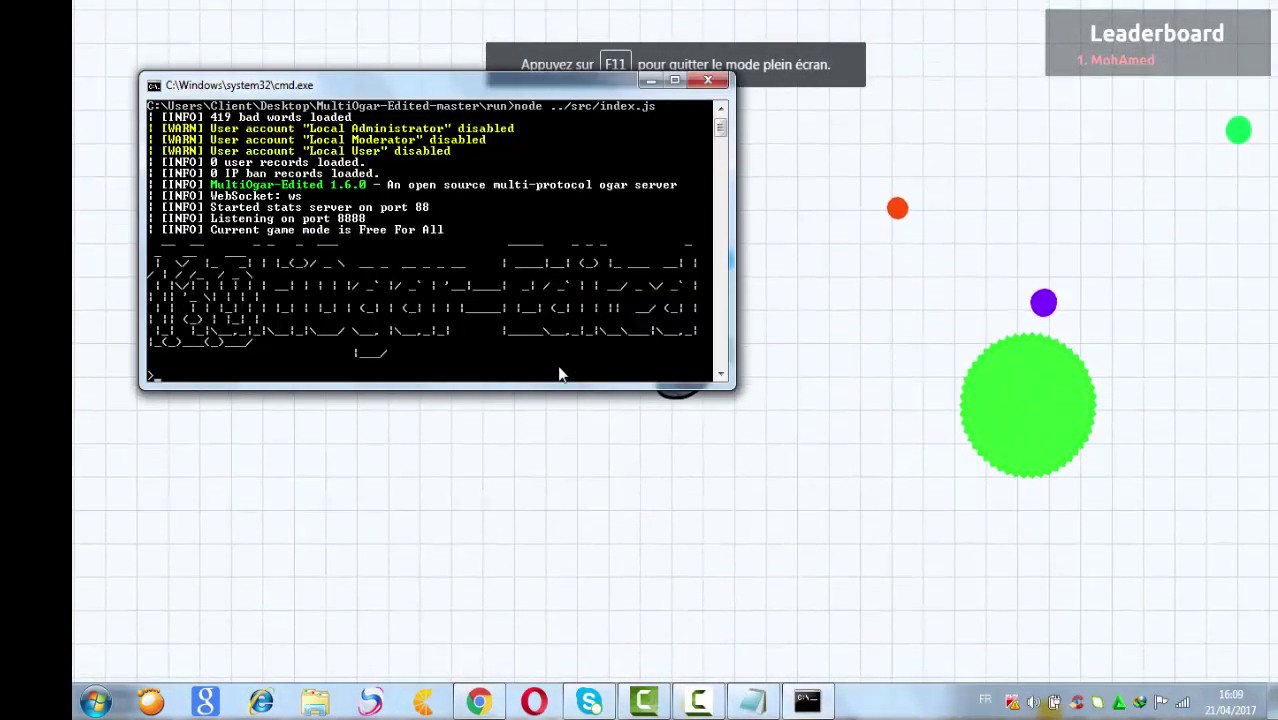
# Step: Add 10 minions for player 1 with 'minion 1 10' and bring the game forward
pyautogui.write('minion')
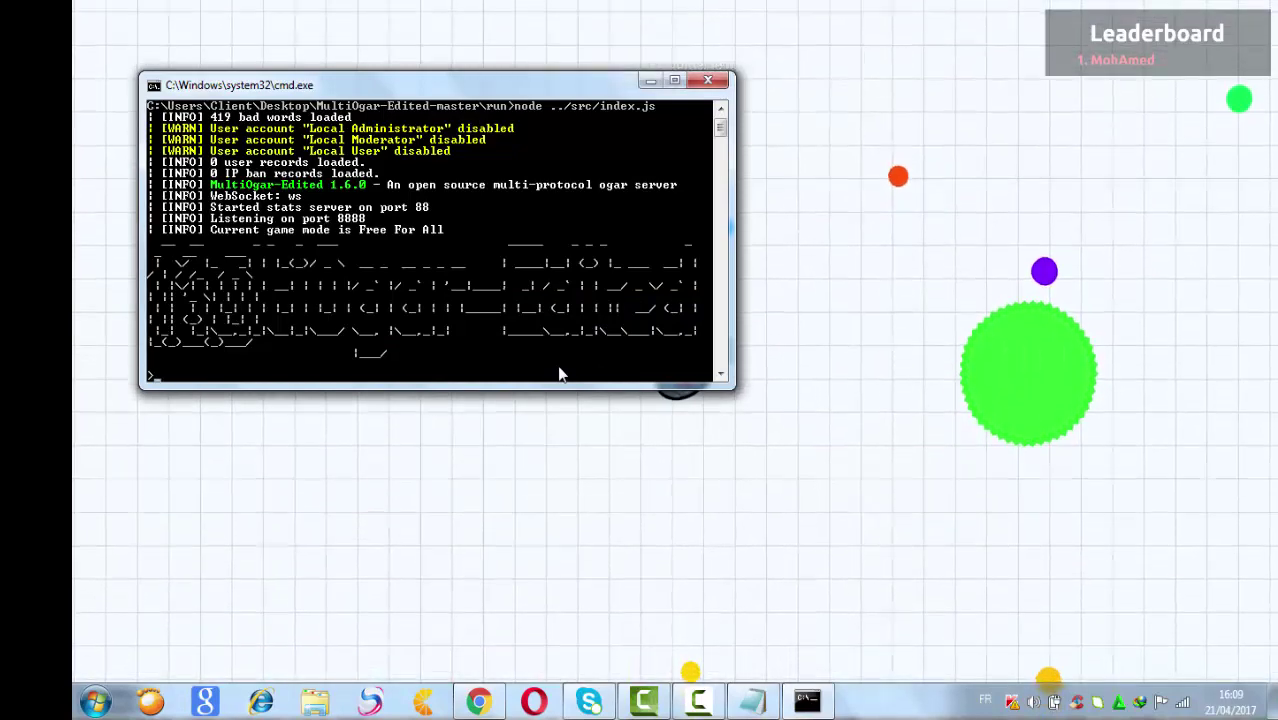
pyautogui.write(' 1 10')
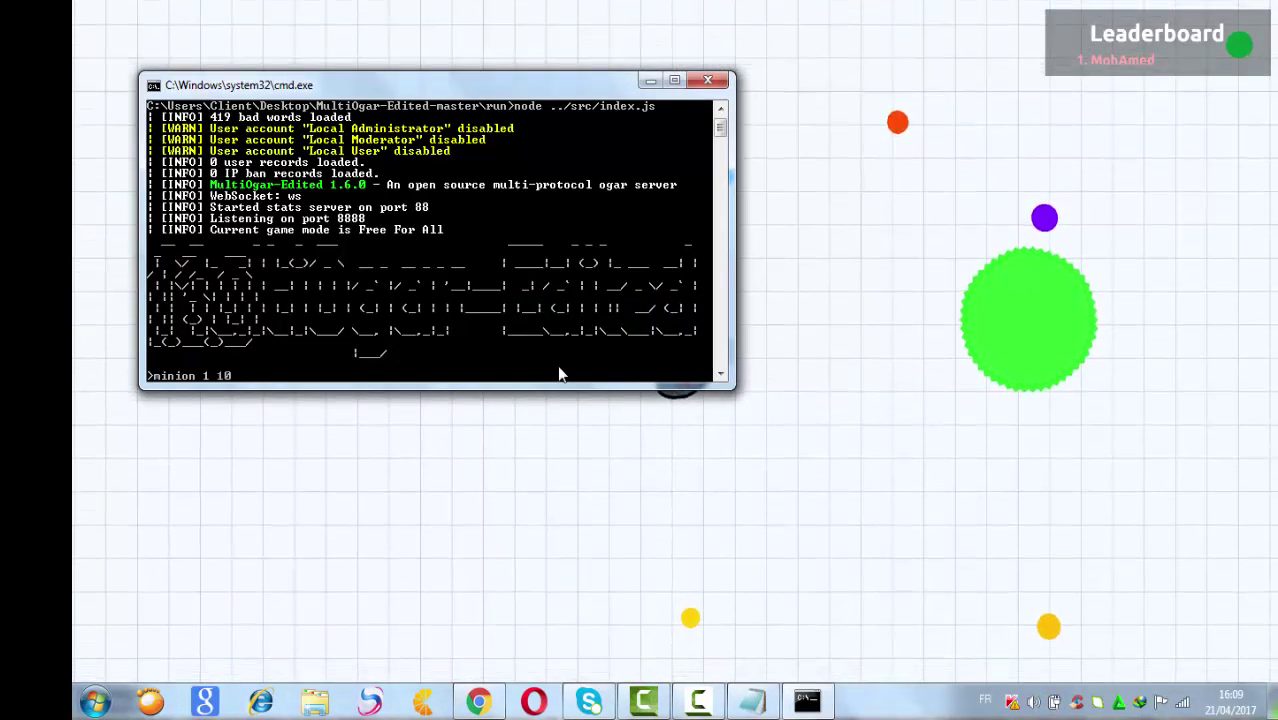
pyautogui.press('Return')
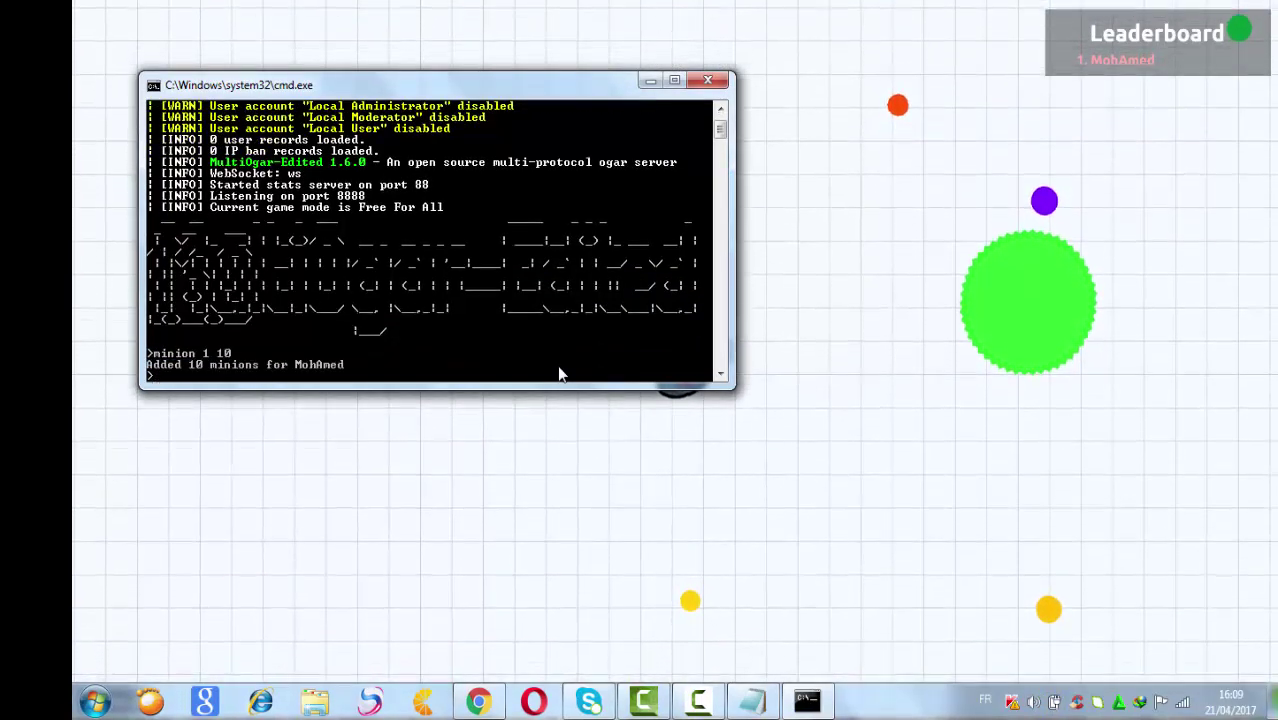
pyautogui.click(836, 257)
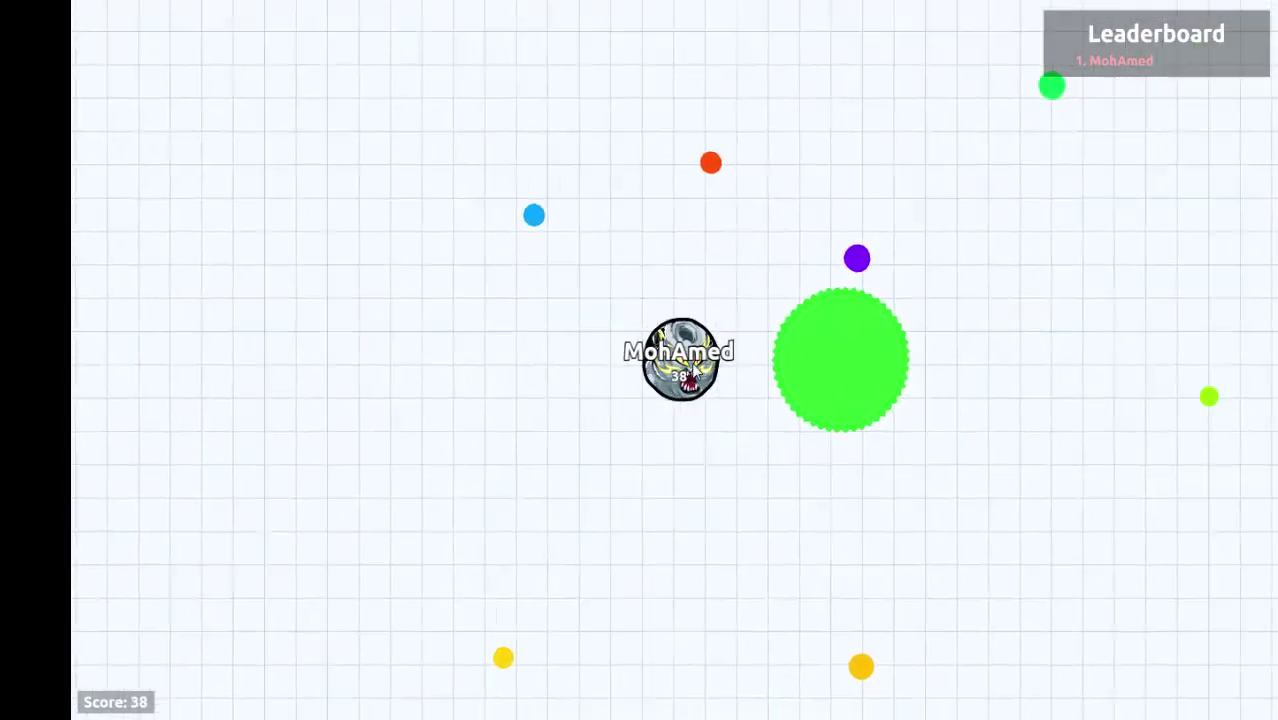
# Step: Add 9 player bots with 'addbot 9' in the console and return to the game
pyautogui.hotkey('alt', 'Tab')
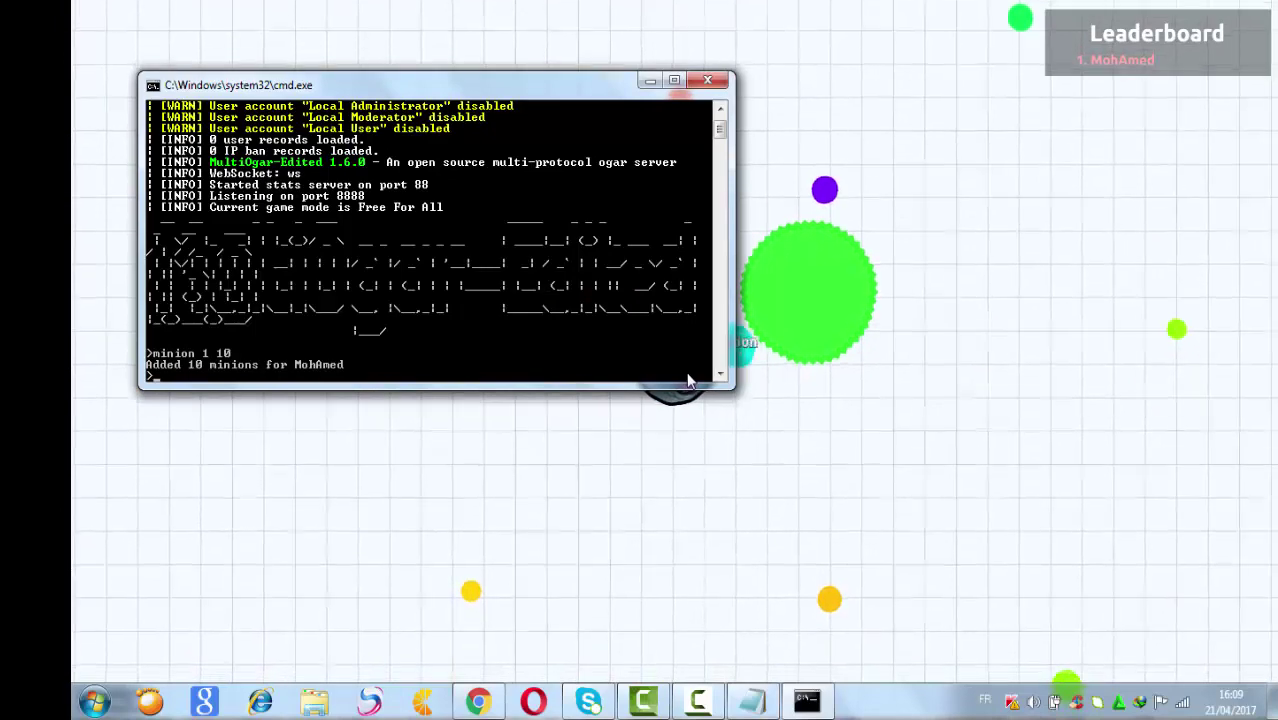
pyautogui.write('addbot')
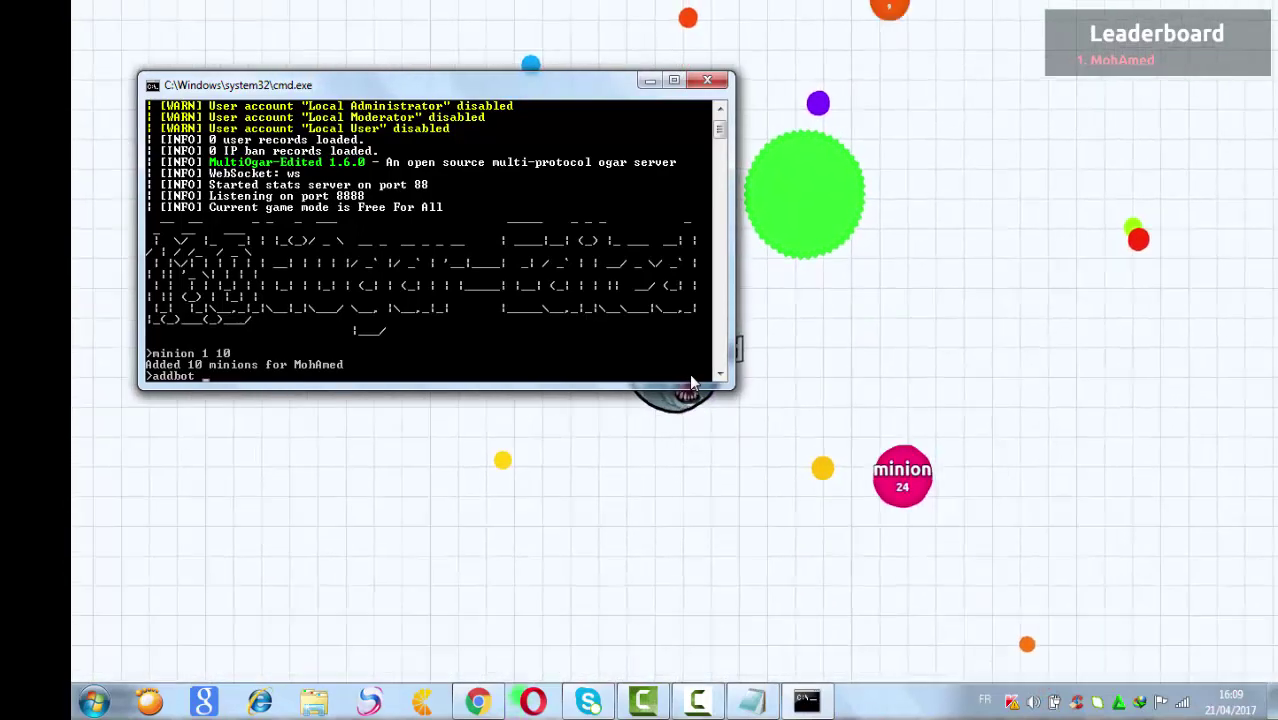
pyautogui.write(' 9')
pyautogui.press('Return')
pyautogui.click(824, 437)
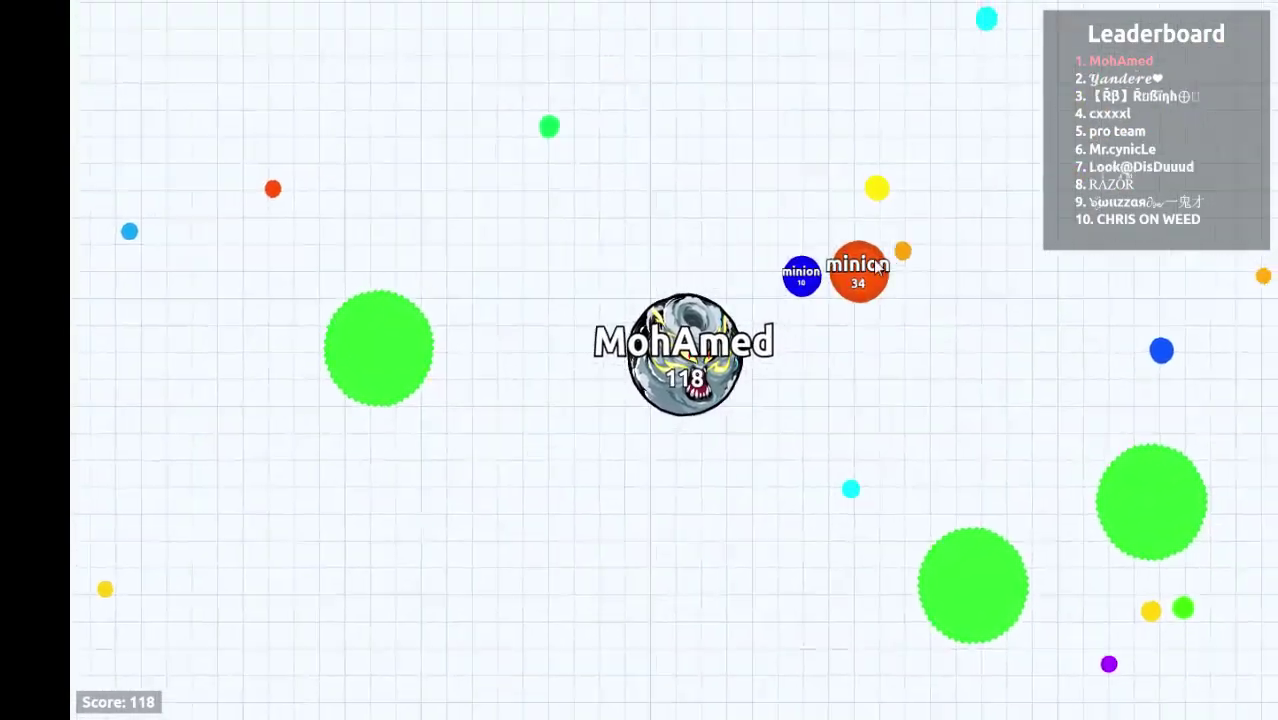
# Step: Split the player's cell into pieces and have the minion split its mass
pyautogui.press('space')
pyautogui.press('space')
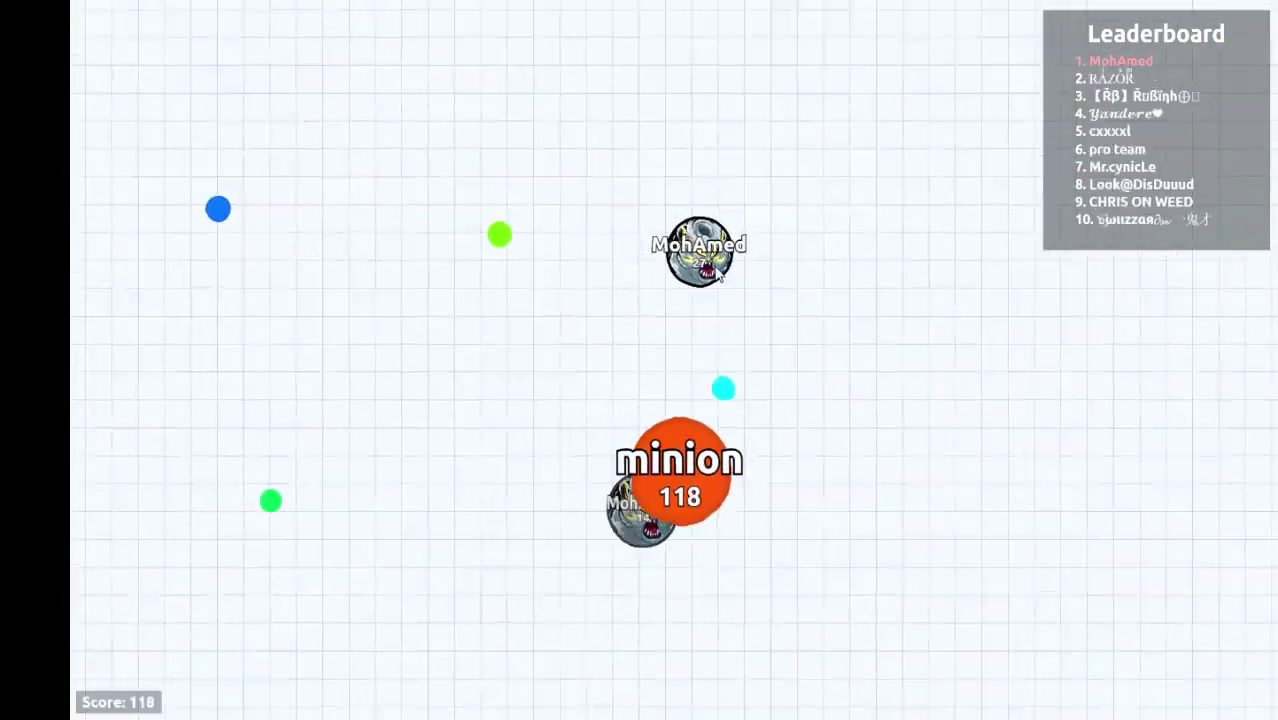
pyautogui.press('e')
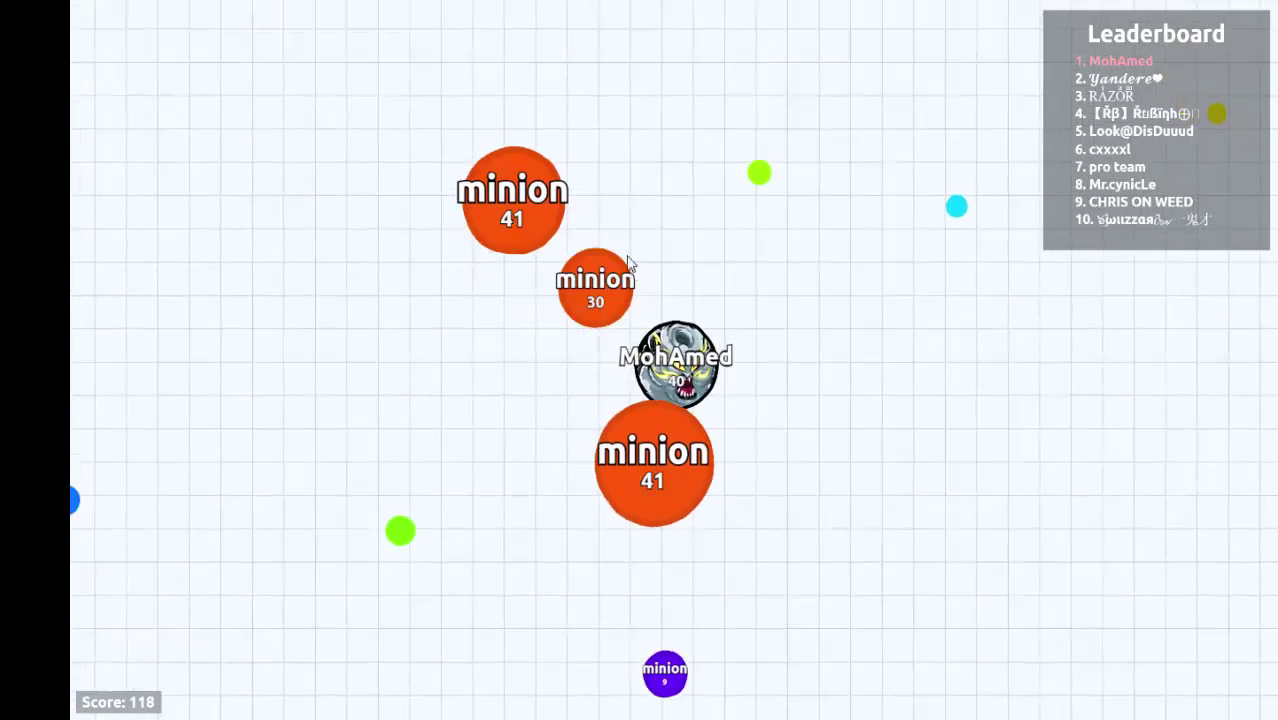
pyautogui.press('space')
pyautogui.press('space')
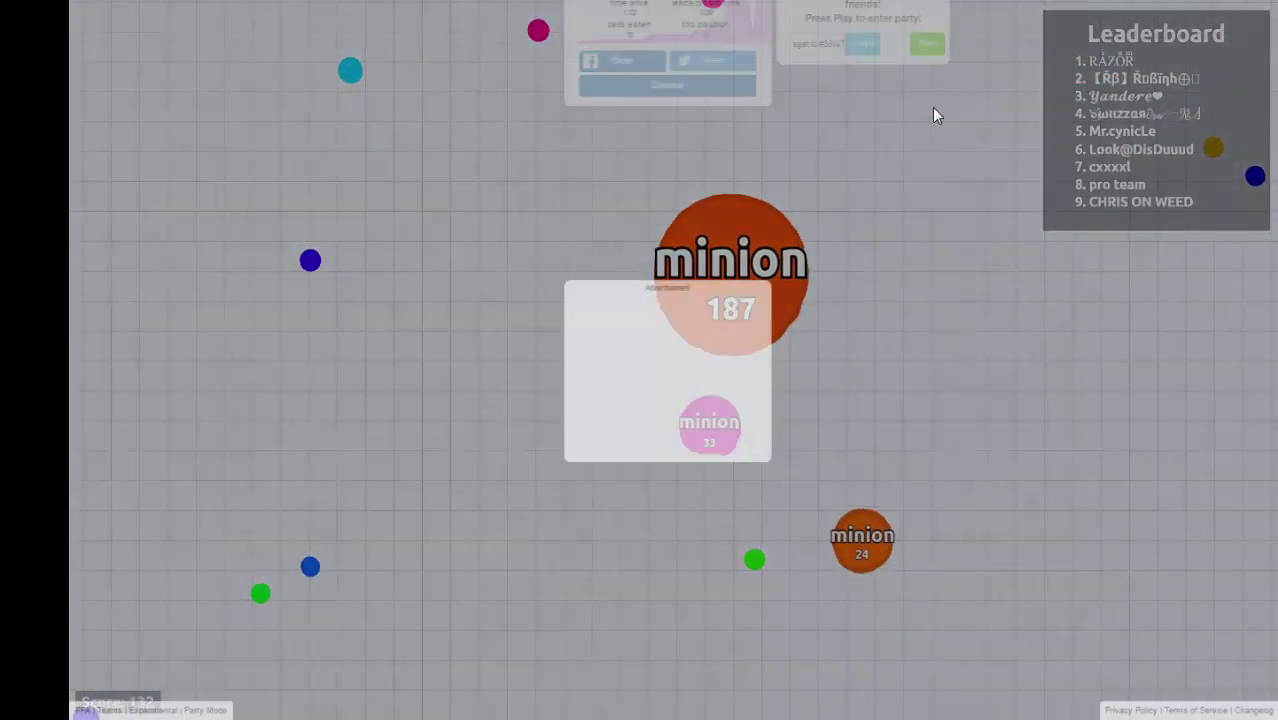
# Step: Leave fullscreen and close both the game browser and the server console
pyautogui.press('F11')
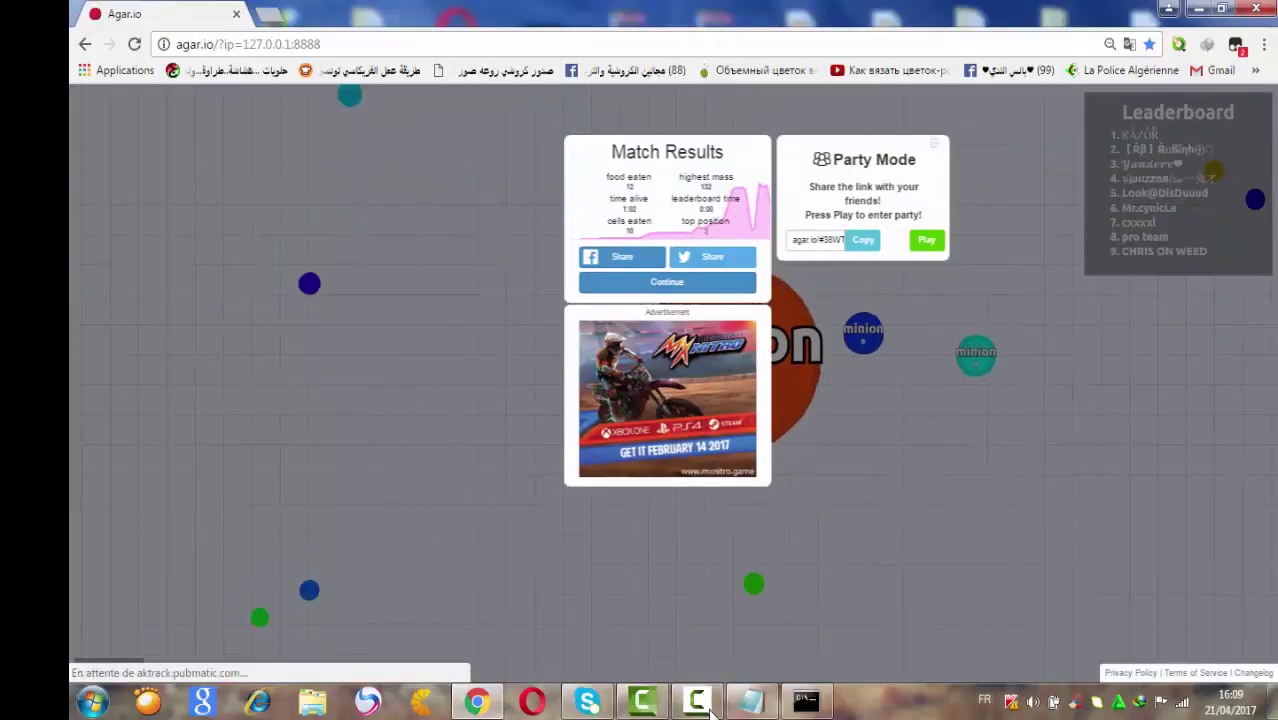
pyautogui.hotkey('alt', 'F4')
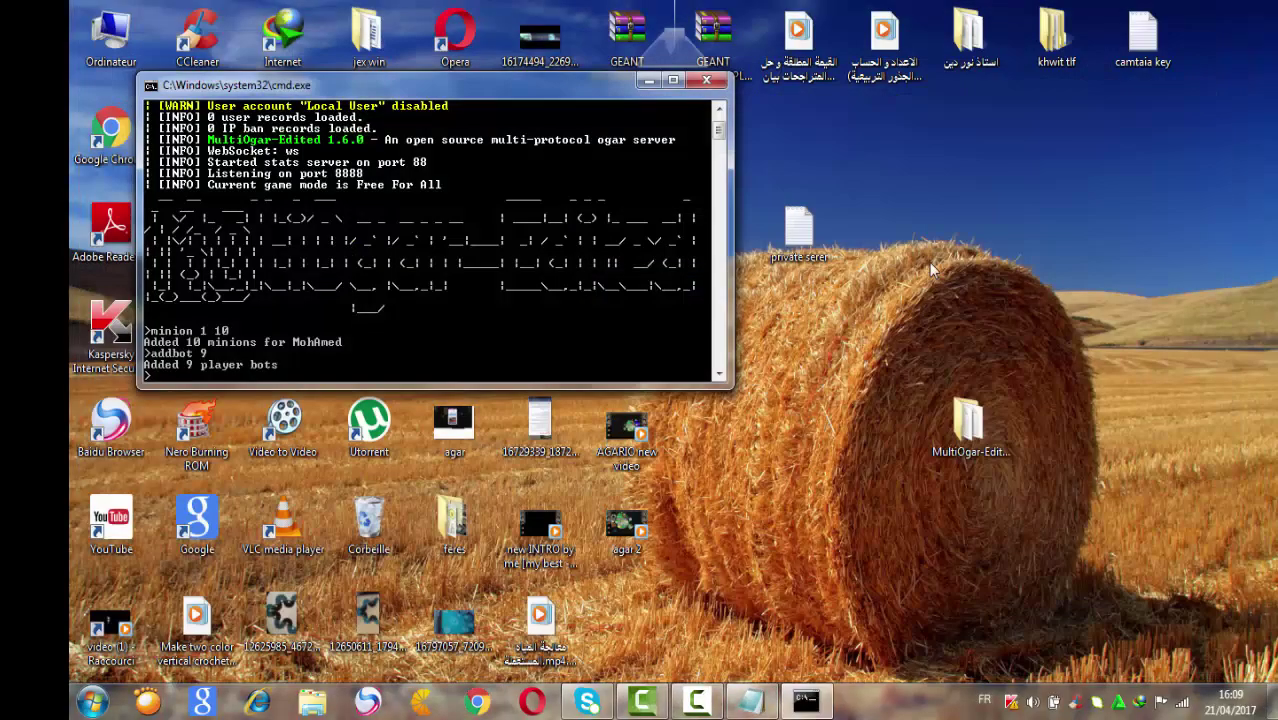
pyautogui.click(712, 92)
# Step: Open the gameserver config file from MultiOgar-Edited-master\src
pyautogui.doubleClick(968, 422)
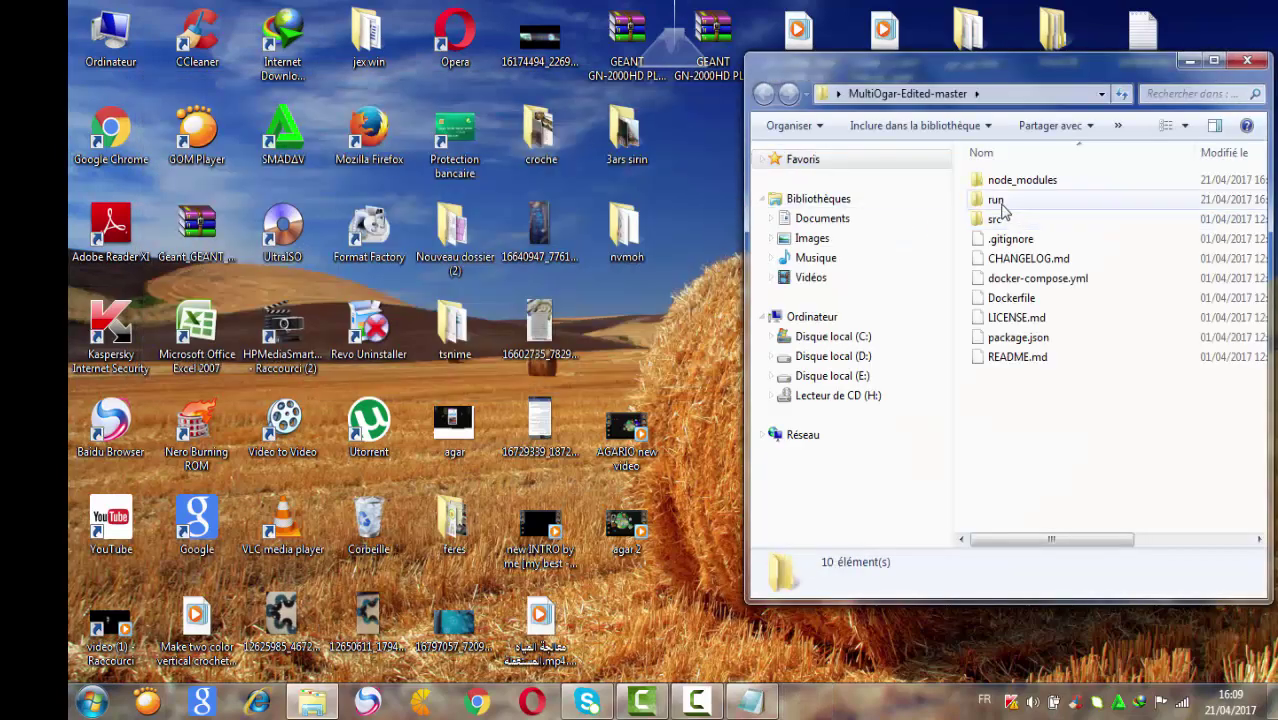
pyautogui.doubleClick(1006, 222)
pyautogui.doubleClick(1015, 337)
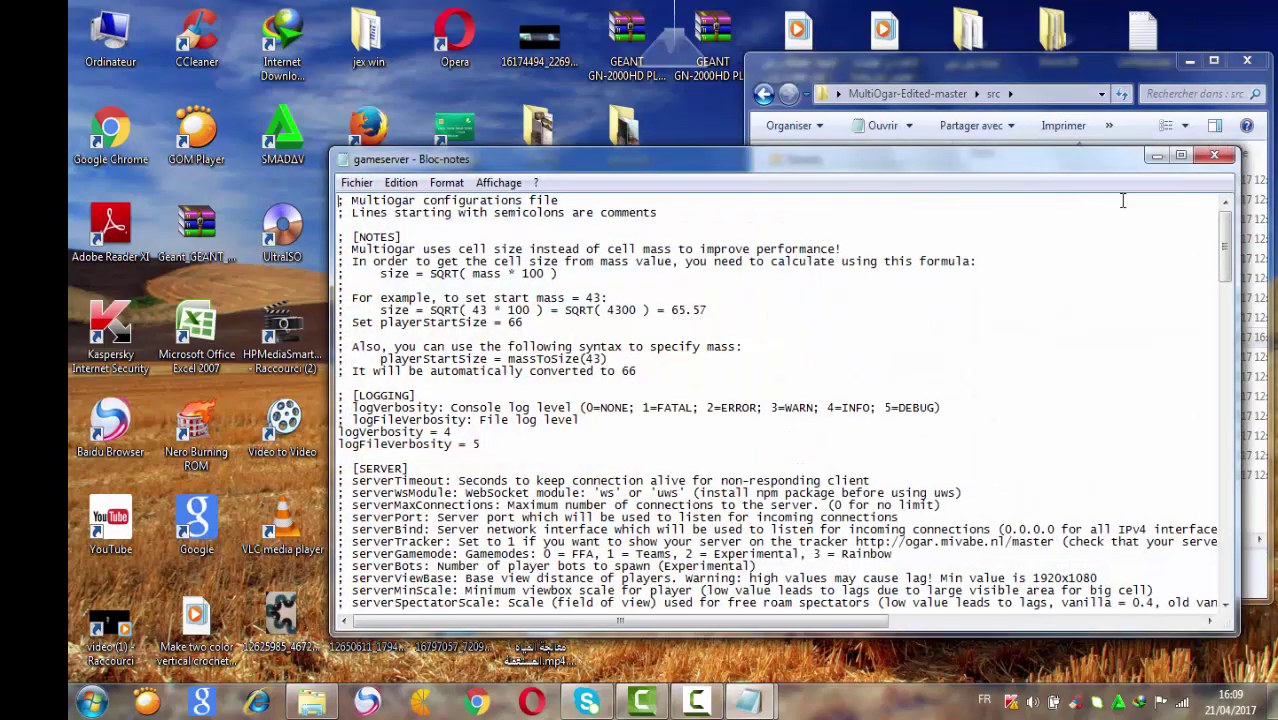
# Step: Maximize the gameserver config window and scroll down to the PLAYERS settings
pyautogui.click(1181, 156)
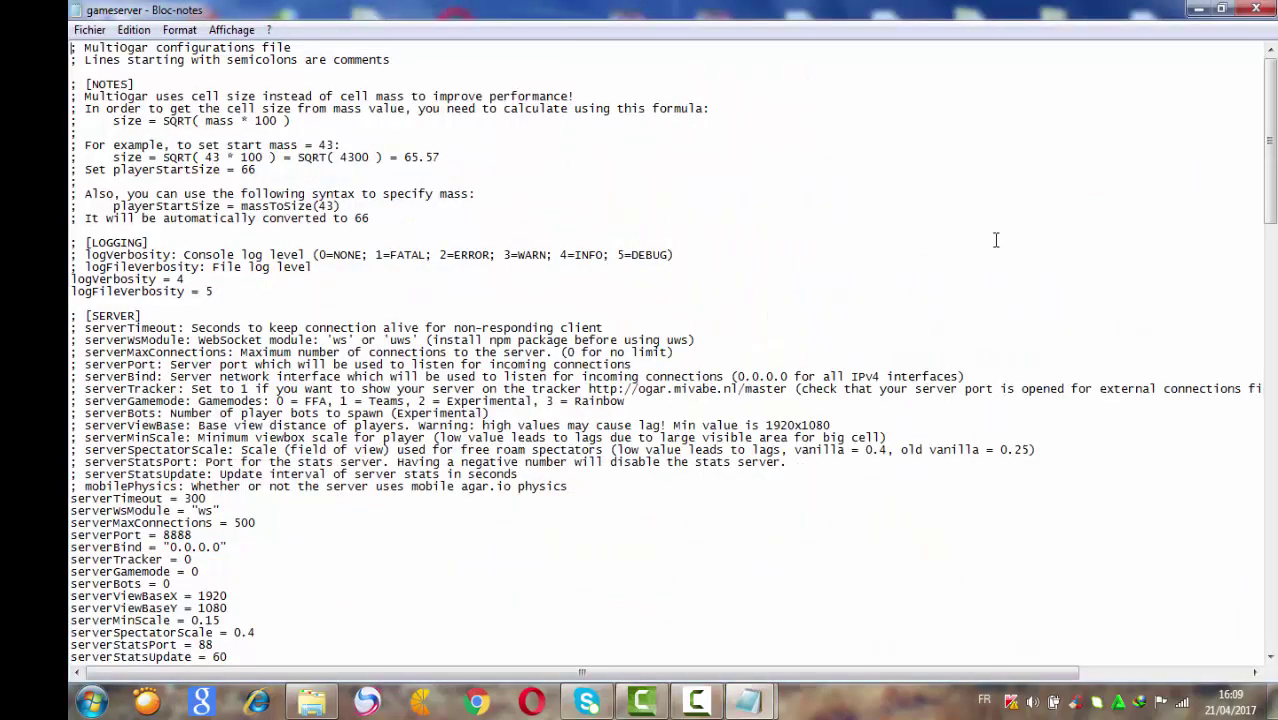
pyautogui.scroll(-20, 995, 240)
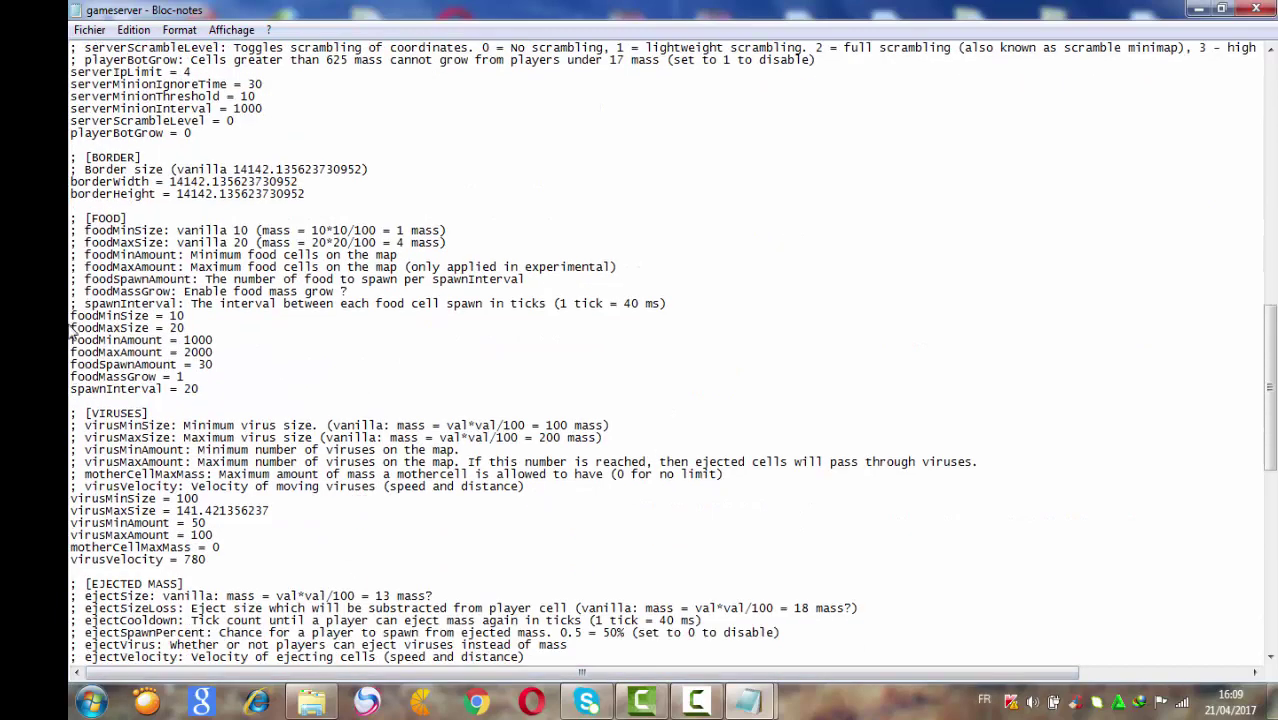
pyautogui.scroll(-6, 106, 298)
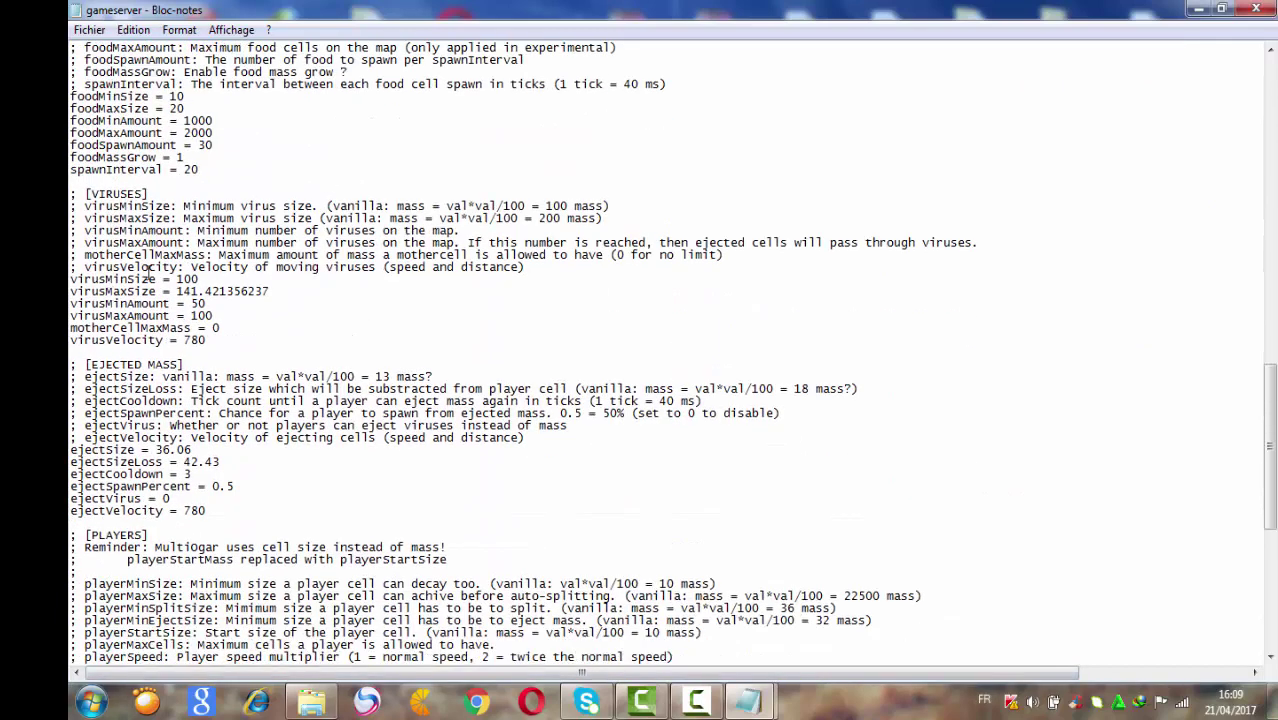
pyautogui.scroll(-7, 150, 378)
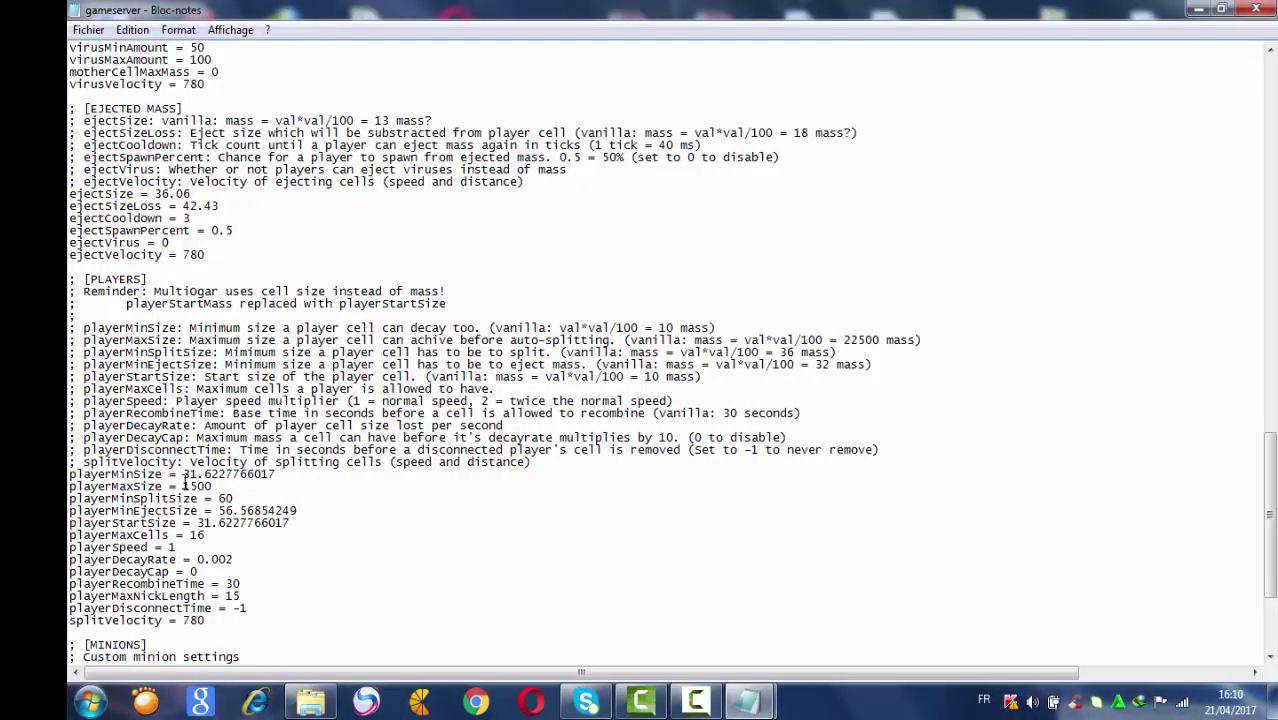
# Step: Replace playerMinSize's 31 with 100 and delete 22500 from the playerMaxSize comment
pyautogui.press('BackSpace')
pyautogui.press('BackSpace')
pyautogui.write('100')
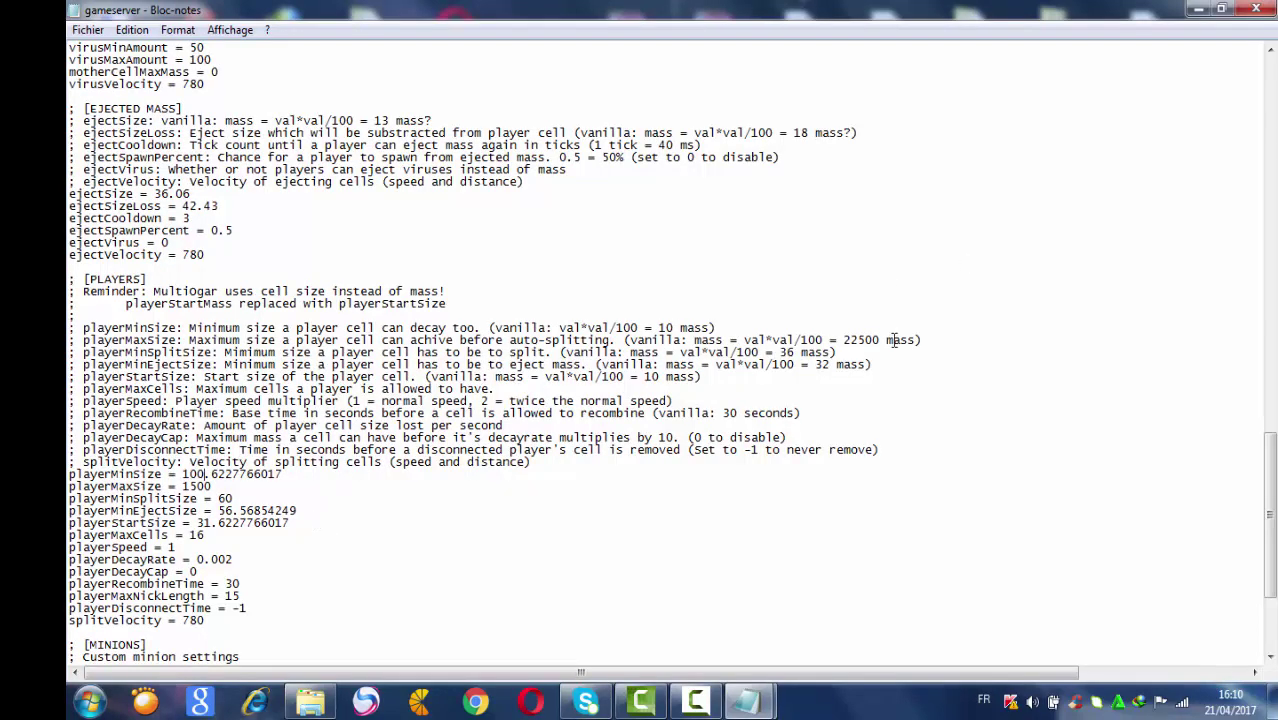
pyautogui.press('Delete')
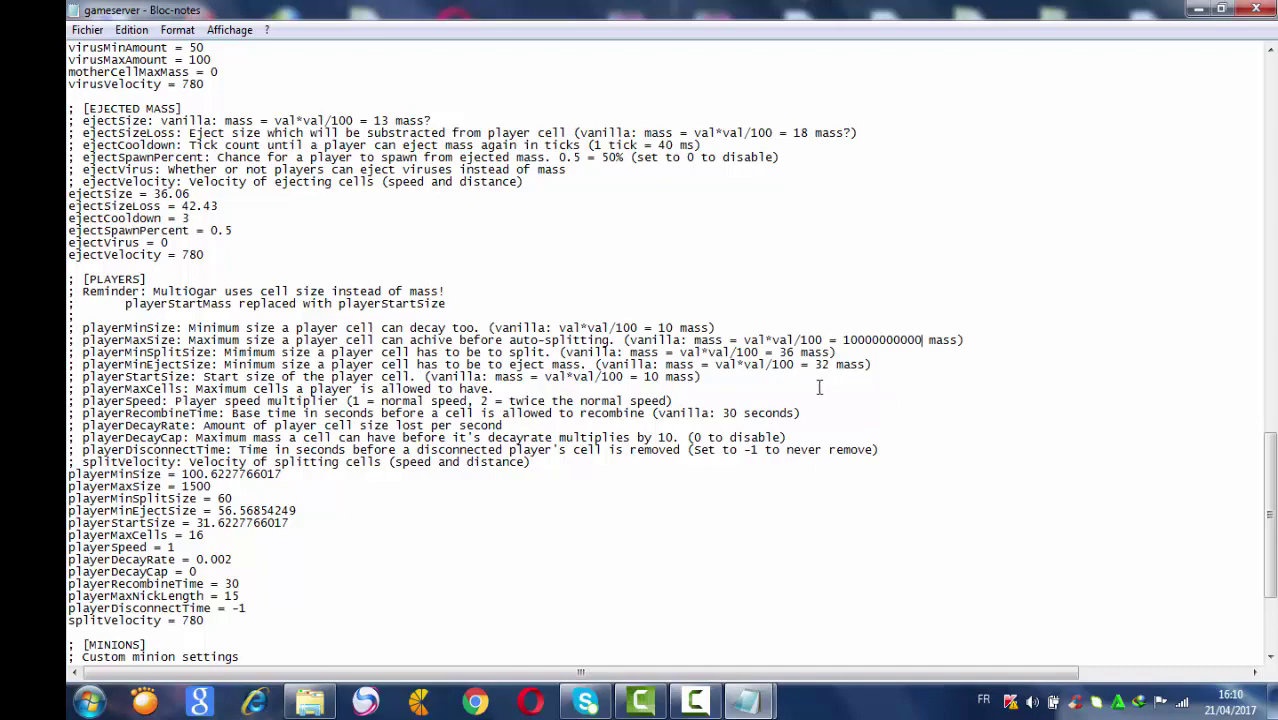
pyautogui.scroll(-2, 205, 533)
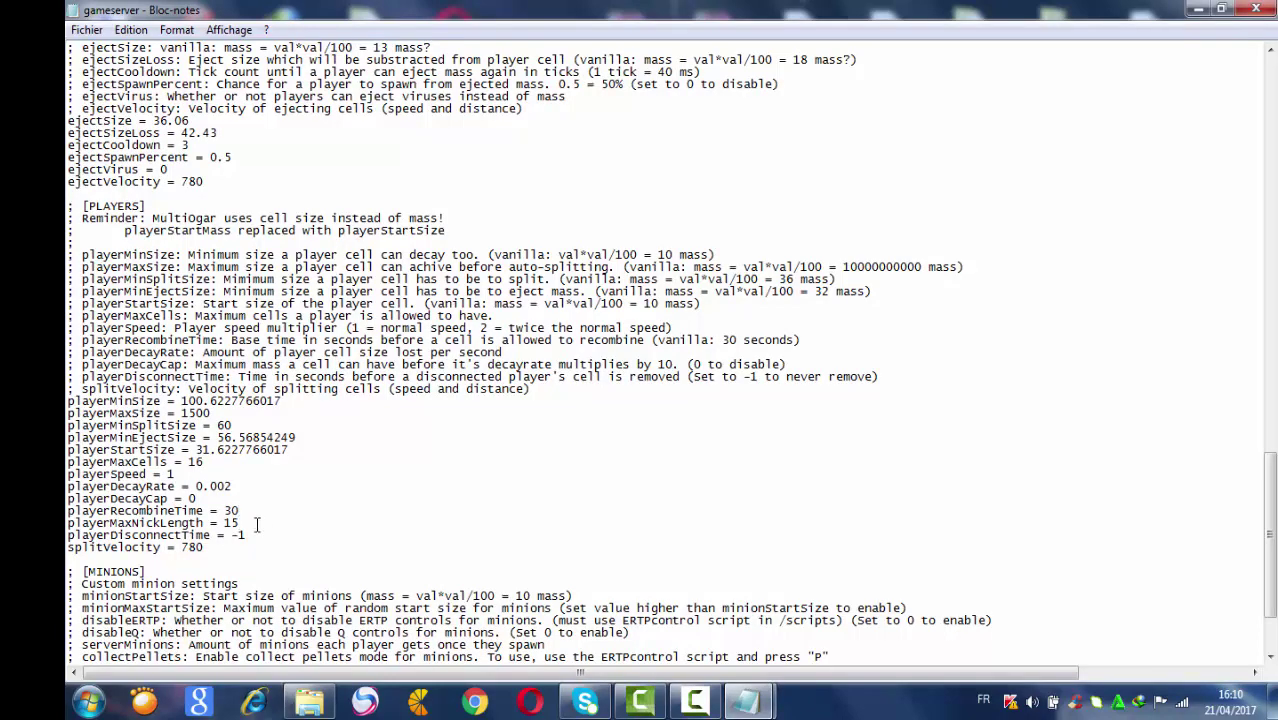
pyautogui.scroll(-3, 317, 594)
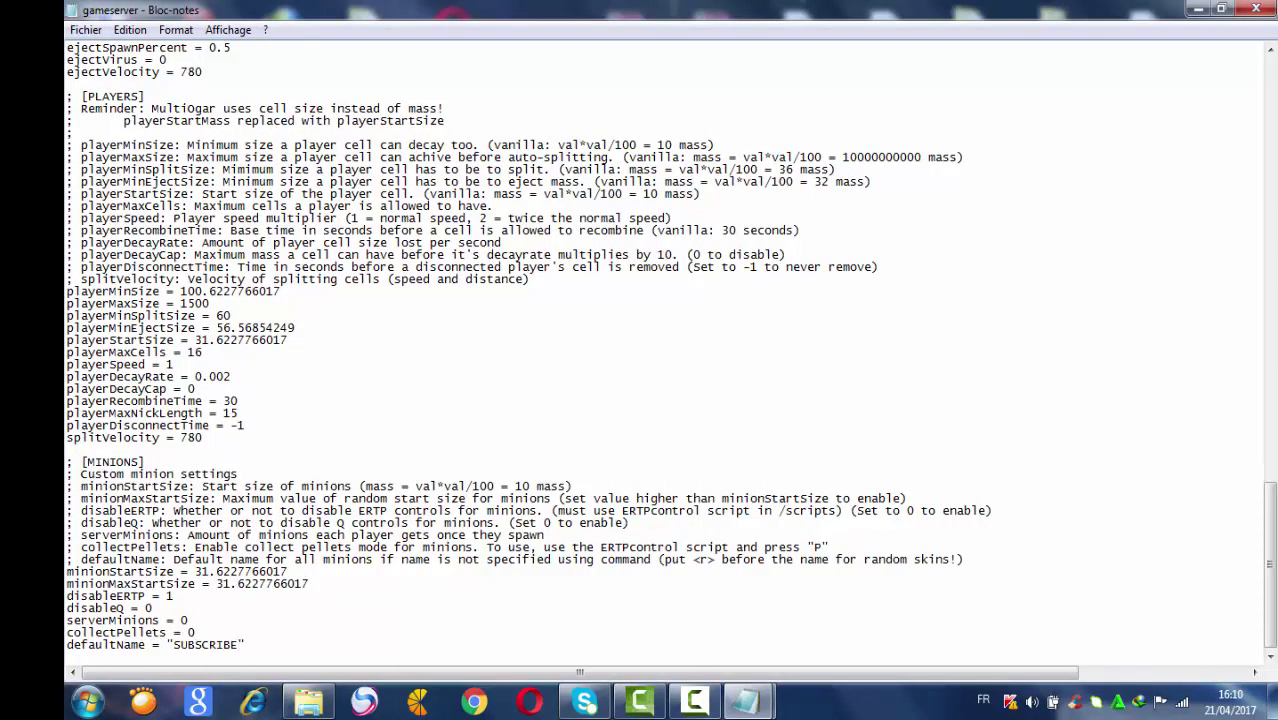
pyautogui.click(316, 651)
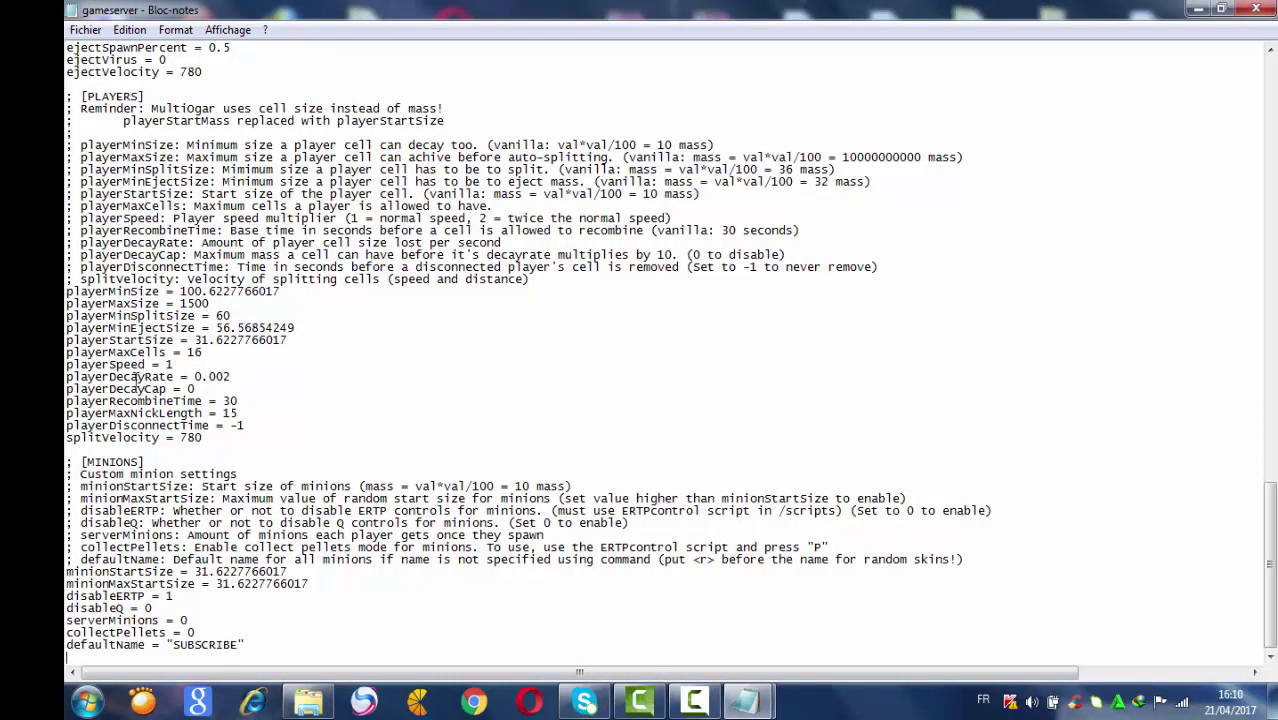
# Step: Retype playerMinSize as 31.6227766017 and playerStartSize's whole-number part as 100
pyautogui.click(208, 341)
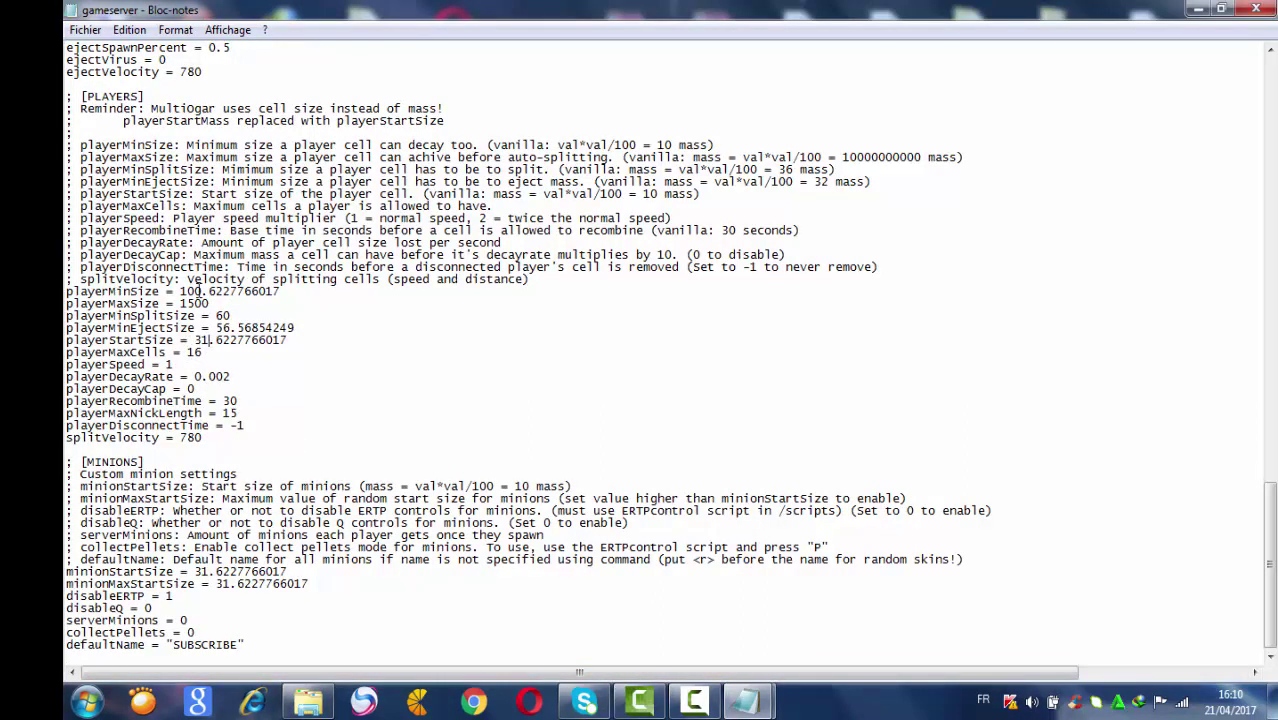
pyautogui.press('BackSpace')
pyautogui.press('BackSpace')
pyautogui.write('31')
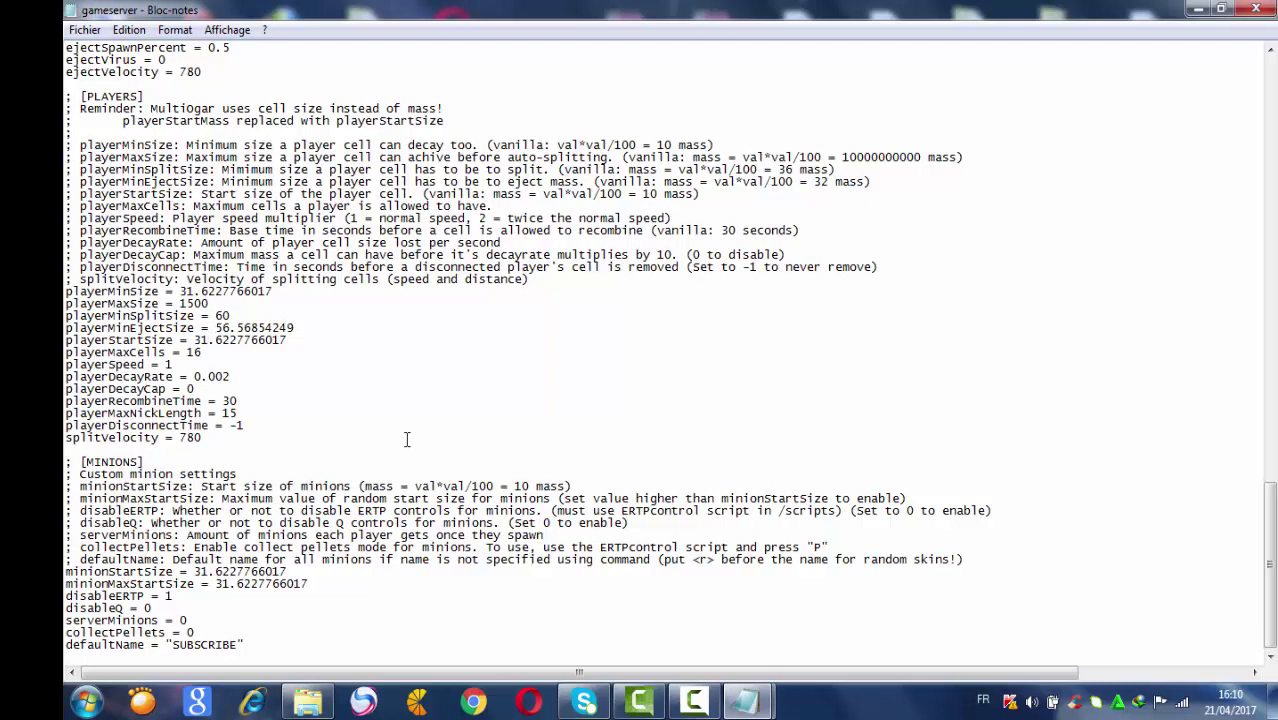
pyautogui.write('100')
pyautogui.press('BackSpace')
pyautogui.press('BackSpace')
pyautogui.press('BackSpace')
pyautogui.press('BackSpace')
pyautogui.press('BackSpace')
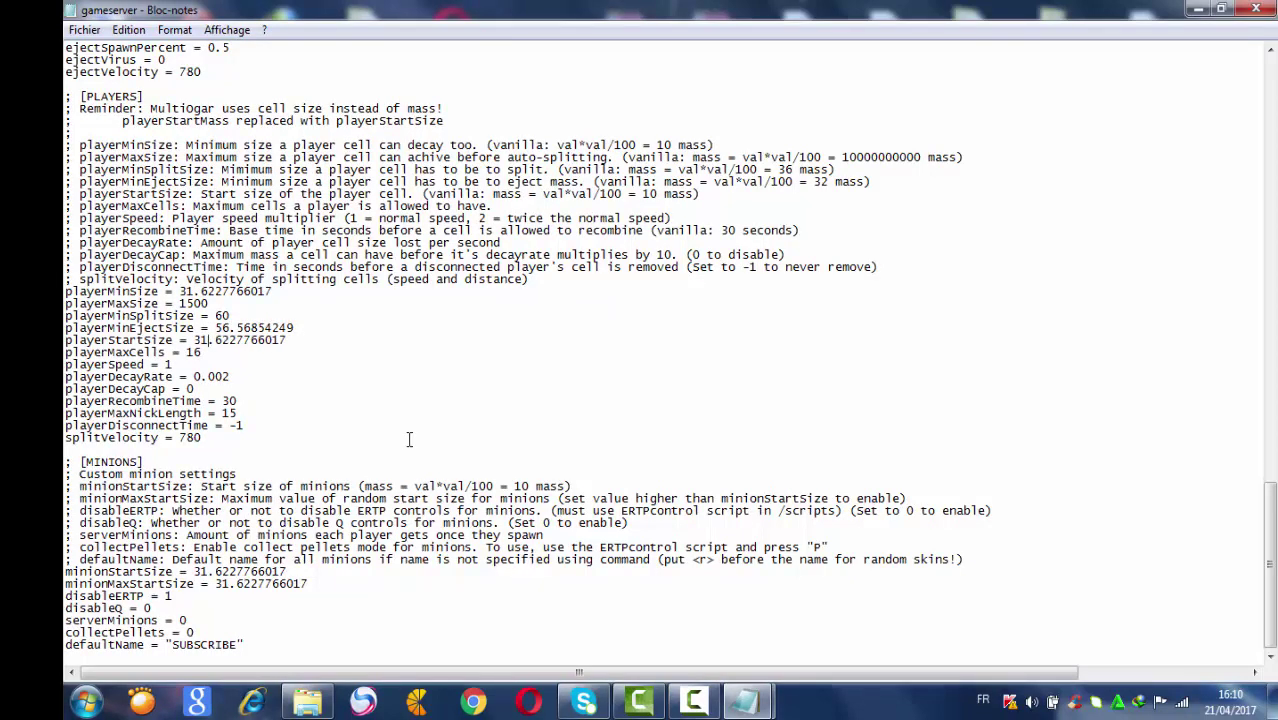
pyautogui.write('10')
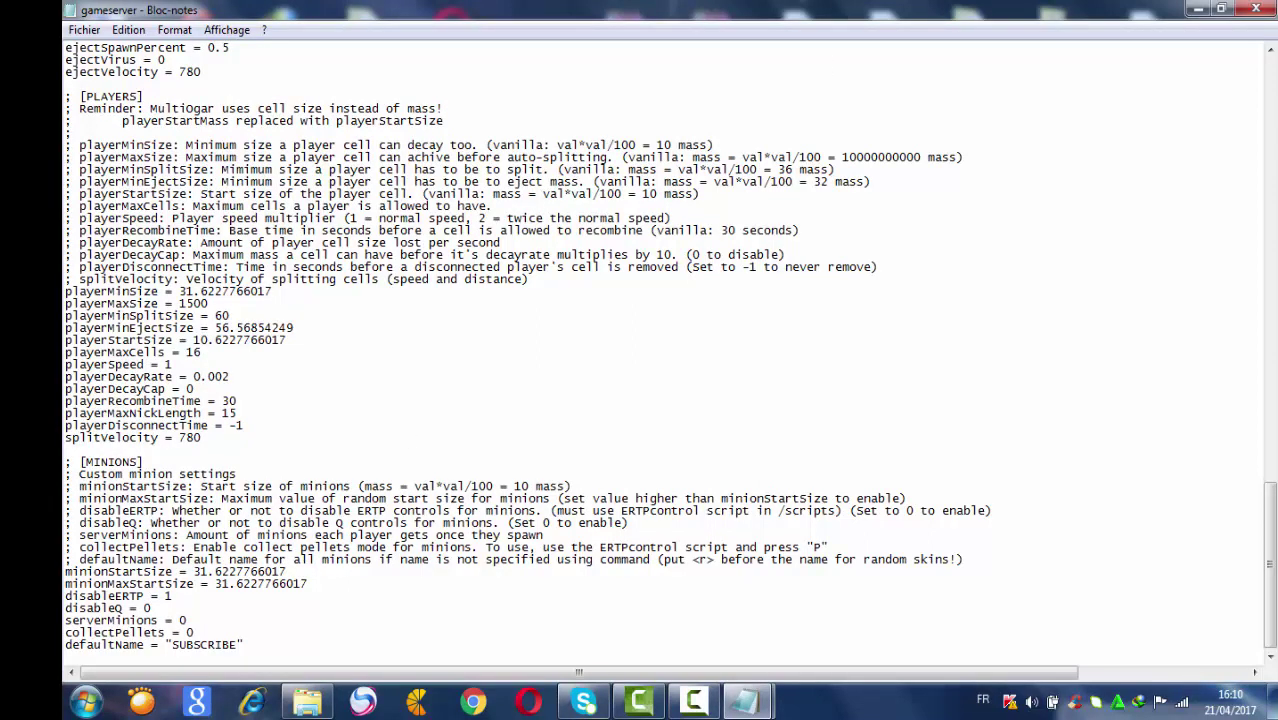
pyautogui.write('0')
# Step: Change minionStartSize to 50.6227766017, restore the Notepad window, and close it to get the save prompt
pyautogui.click(1257, 9)
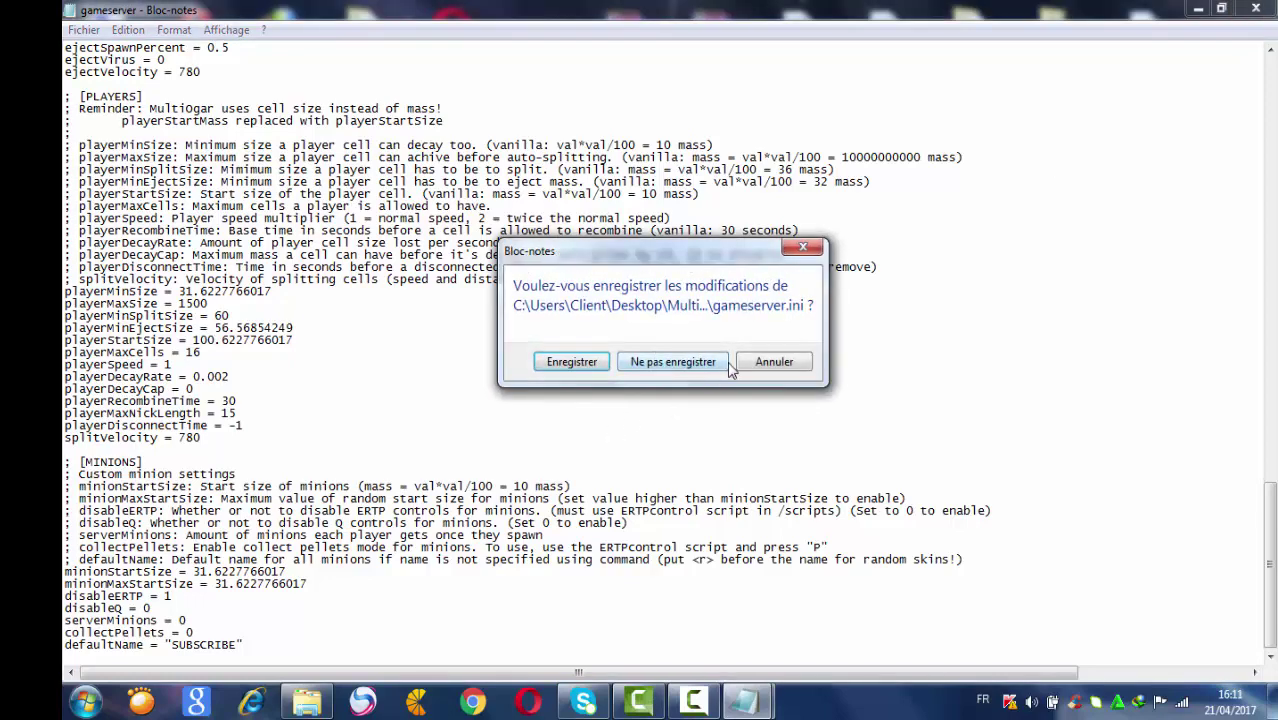
pyautogui.click(762, 366)
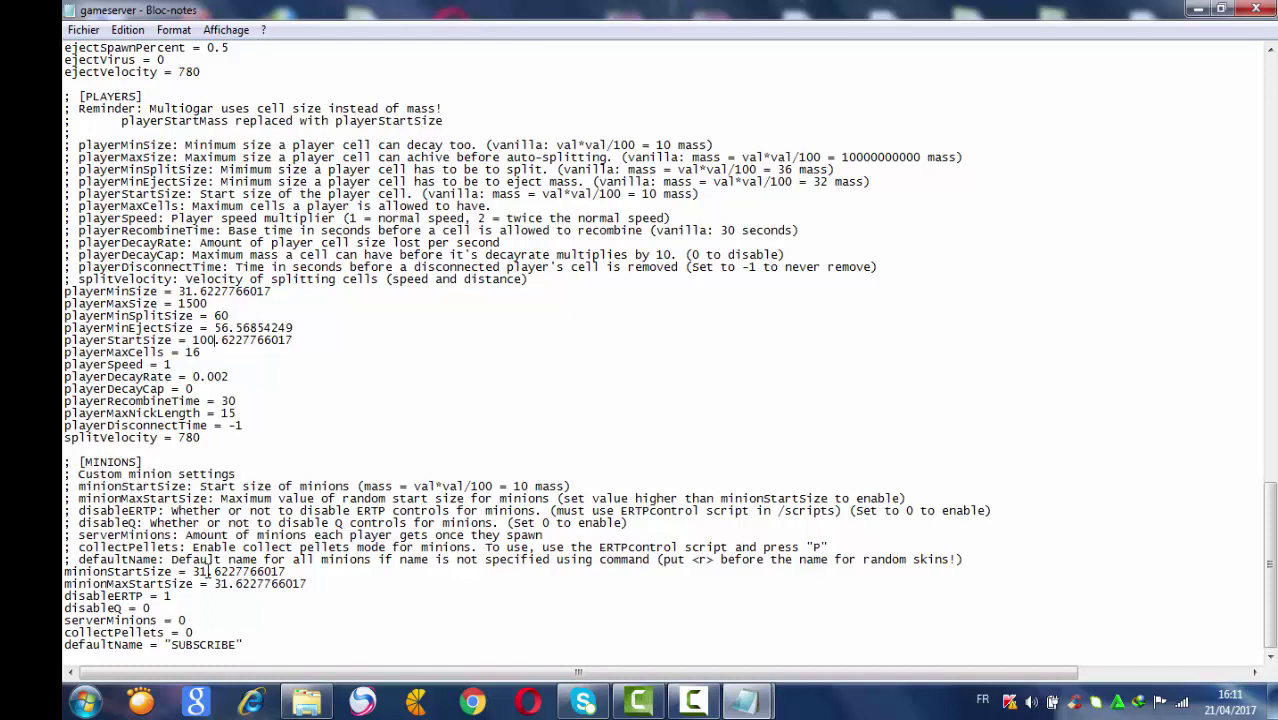
pyautogui.press('BackSpace')
pyautogui.press('BackSpace')
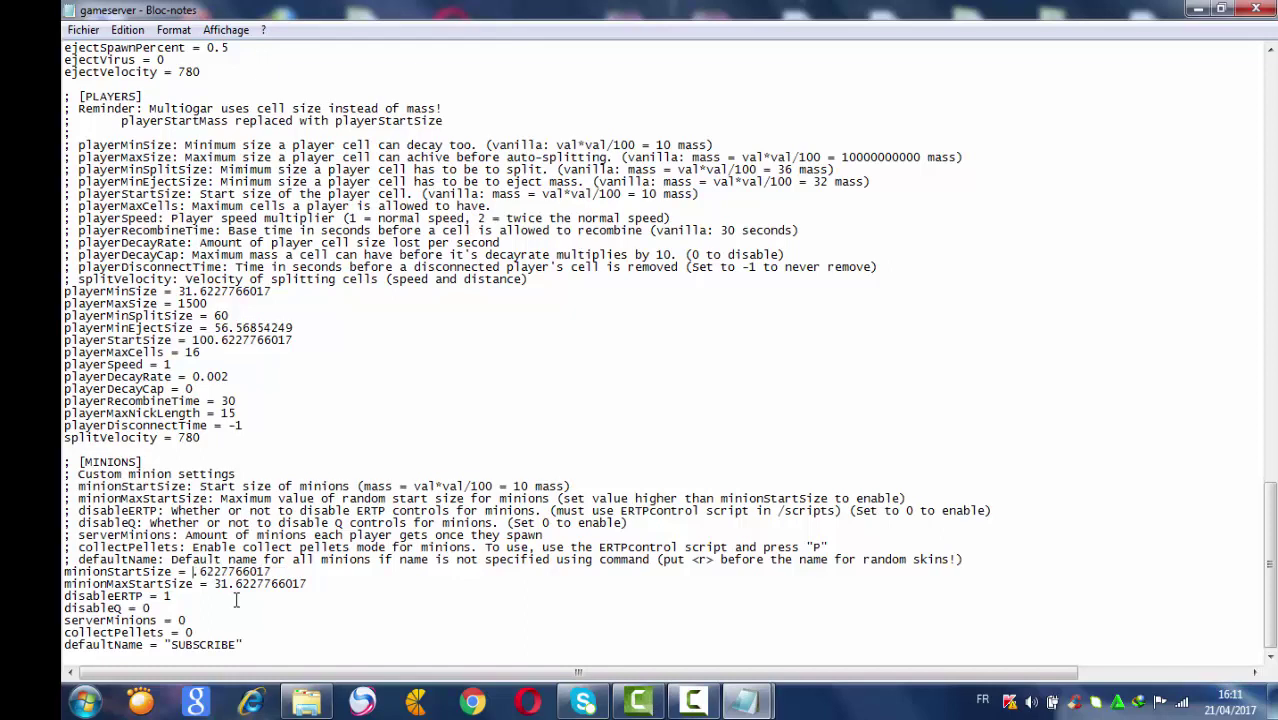
pyautogui.write('50')
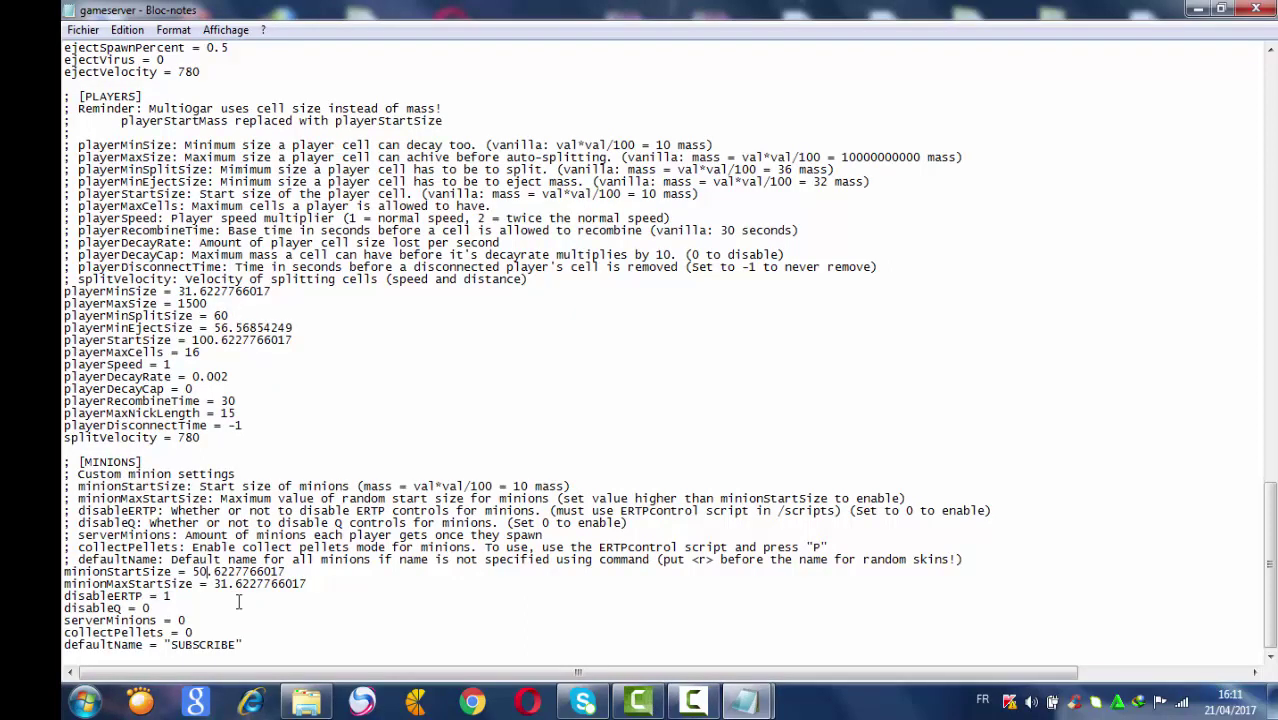
pyautogui.click(1221, 10)
pyautogui.click(1211, 157)
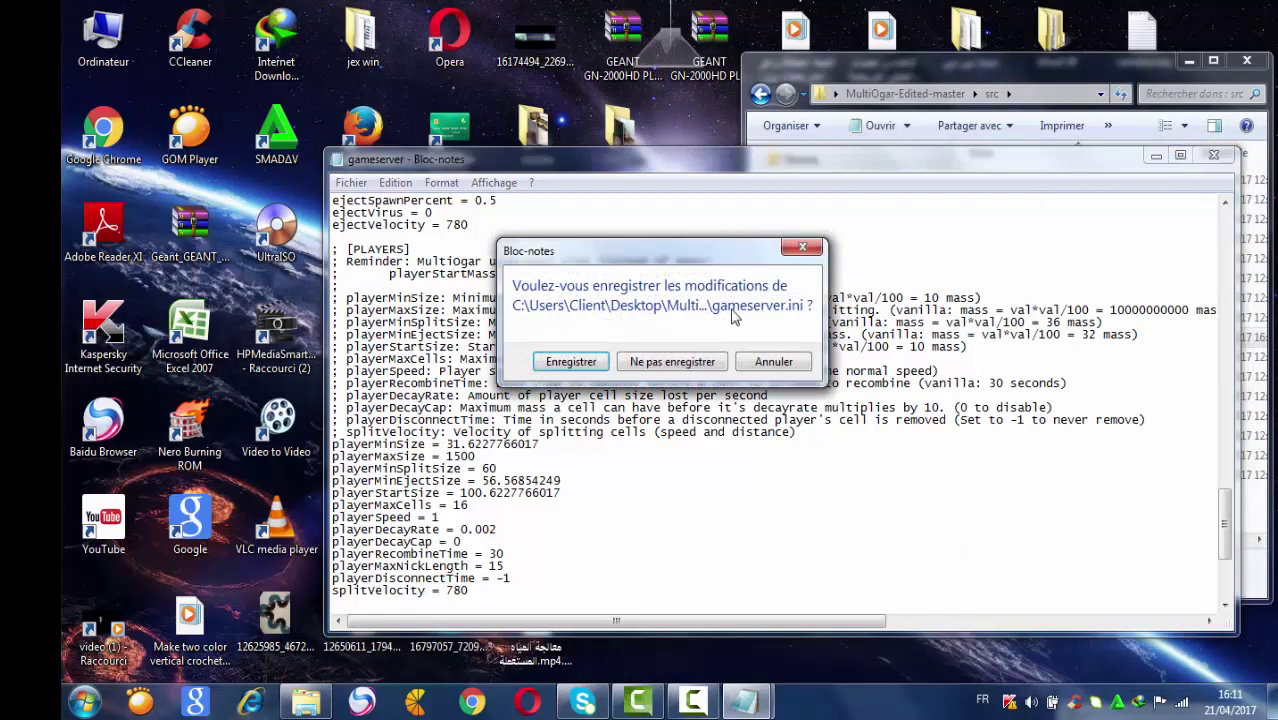
# Step: Answer the save prompt, go back to the MultiOgar folder, and launch win-Start to run the server
pyautogui.click(672, 439)
pyautogui.press('BackSpace')
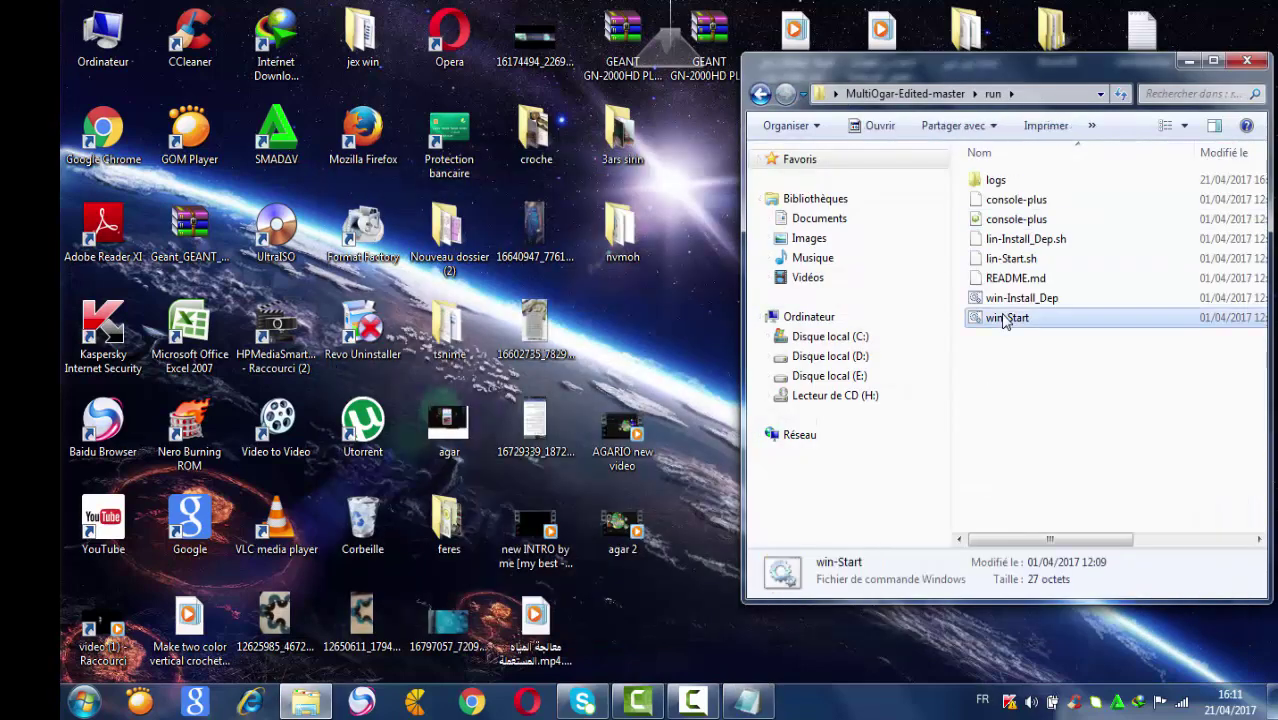
pyautogui.doubleClick(1005, 318)
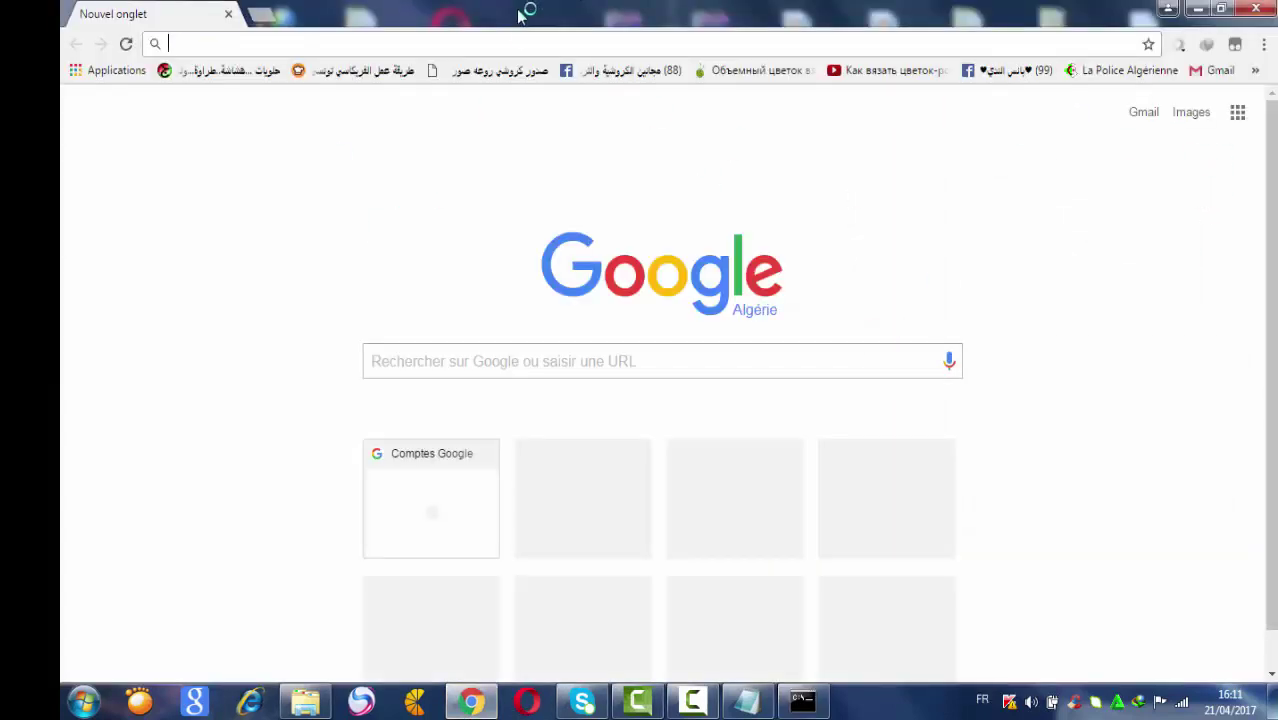
# Step: Load agar.io at 127.0.0.1:8888 full-screen, zoom in twice, and start spectating
pyautogui.write('a')
pyautogui.click(389, 96)
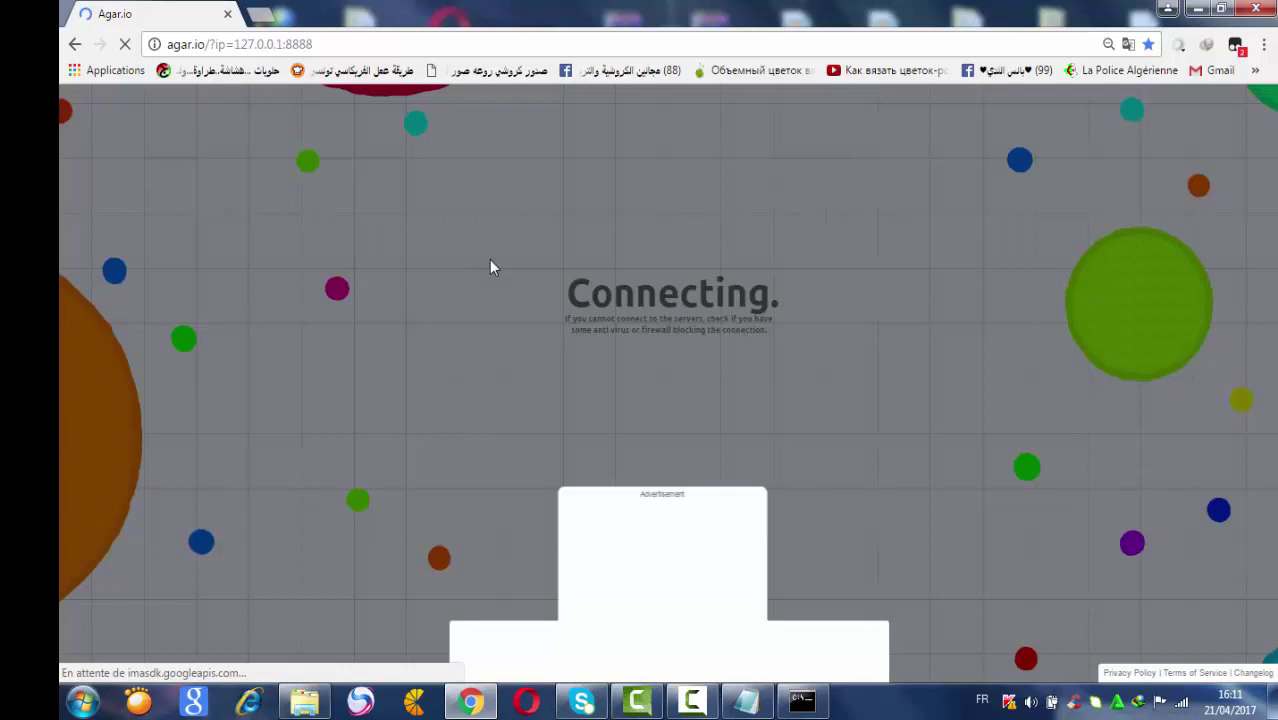
pyautogui.press('F11')
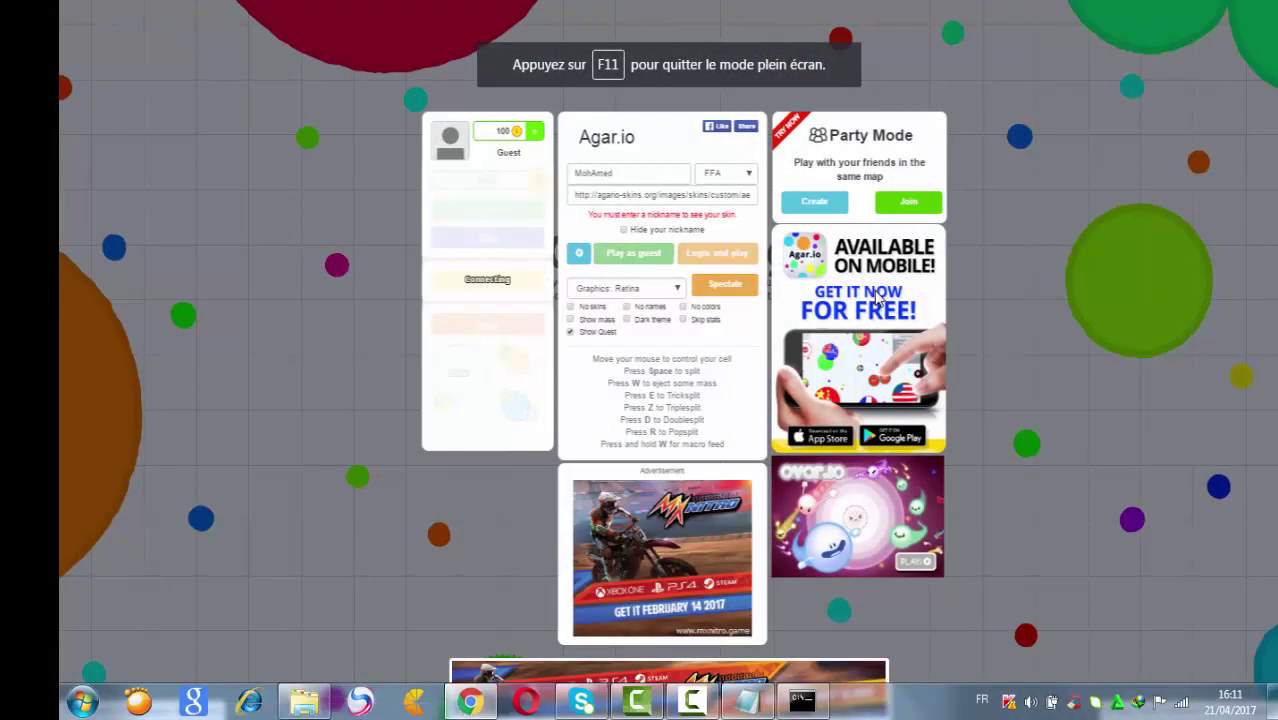
pyautogui.hotkey('ctrl', '+')
pyautogui.hotkey('ctrl', '+')
pyautogui.hotkey('ctrl', '+')
pyautogui.hotkey('ctrl', '+')
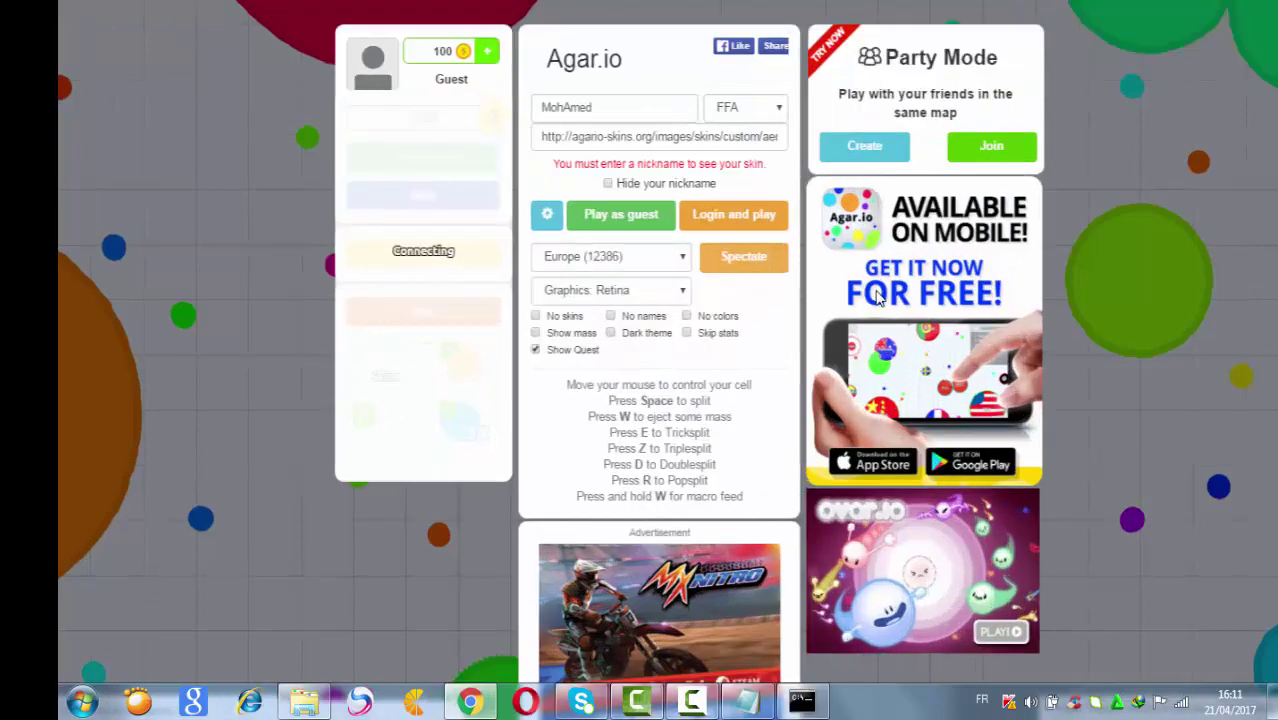
pyautogui.hotkey('ctrl', '+')
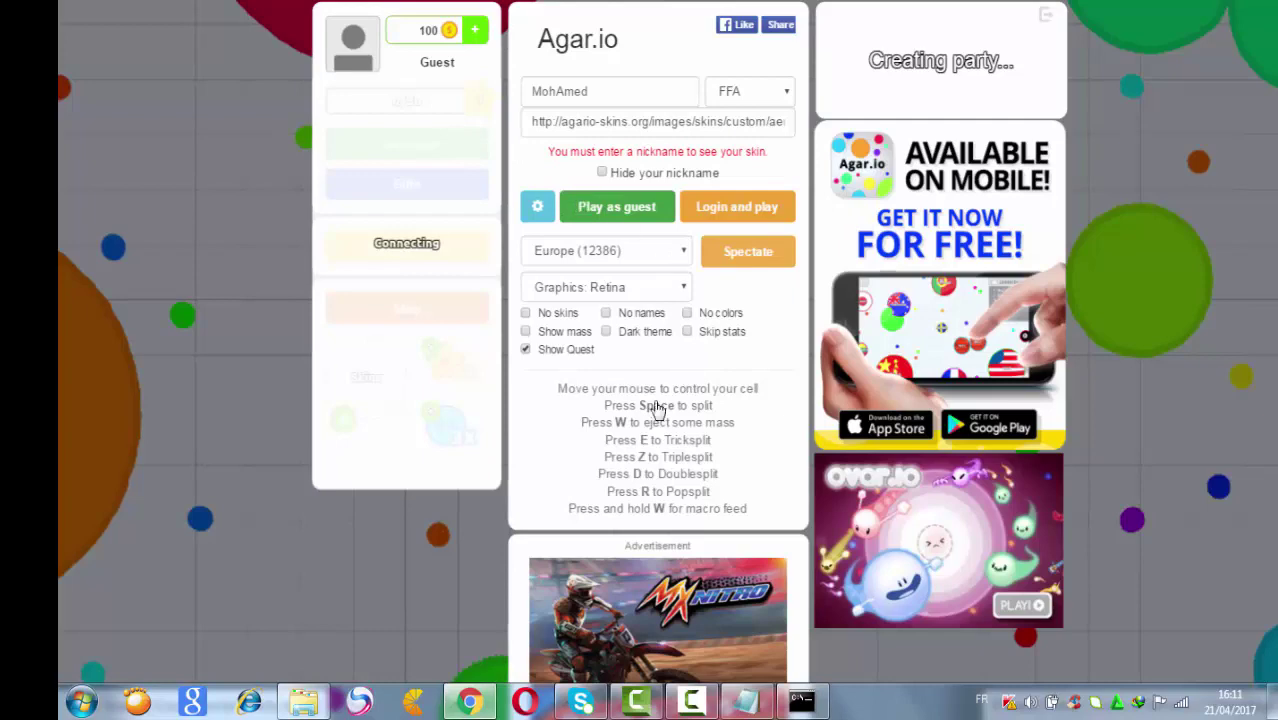
pyautogui.click(724, 258)
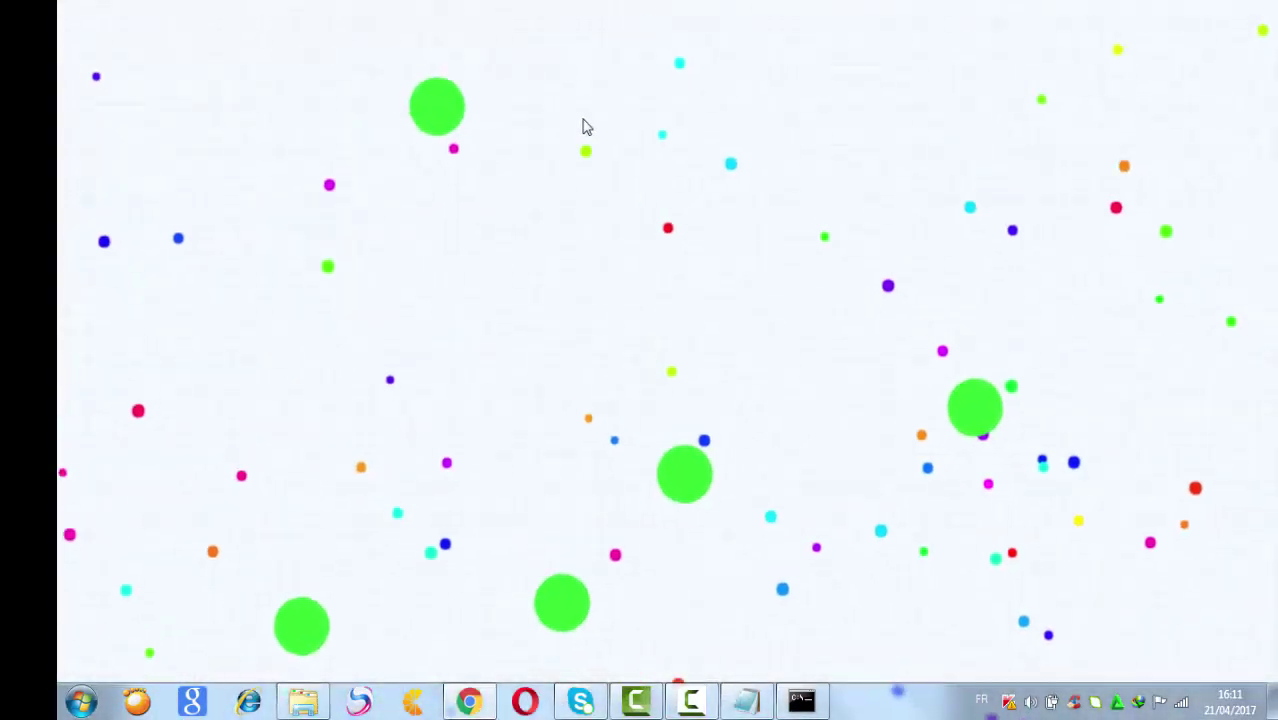
# Step: Zoom to 150%, pick a graphics quality, enable Dark theme, and play as guest
pyautogui.hotkey('ctrl', '+')
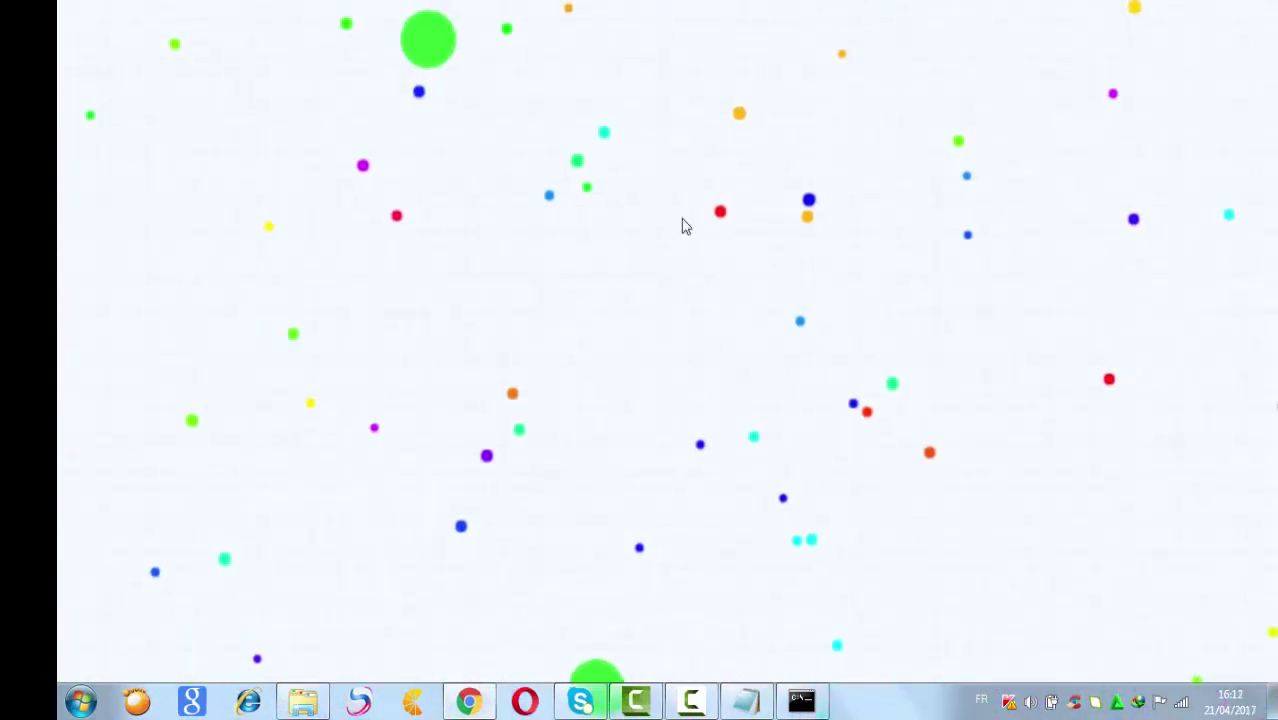
pyautogui.press('Escape')
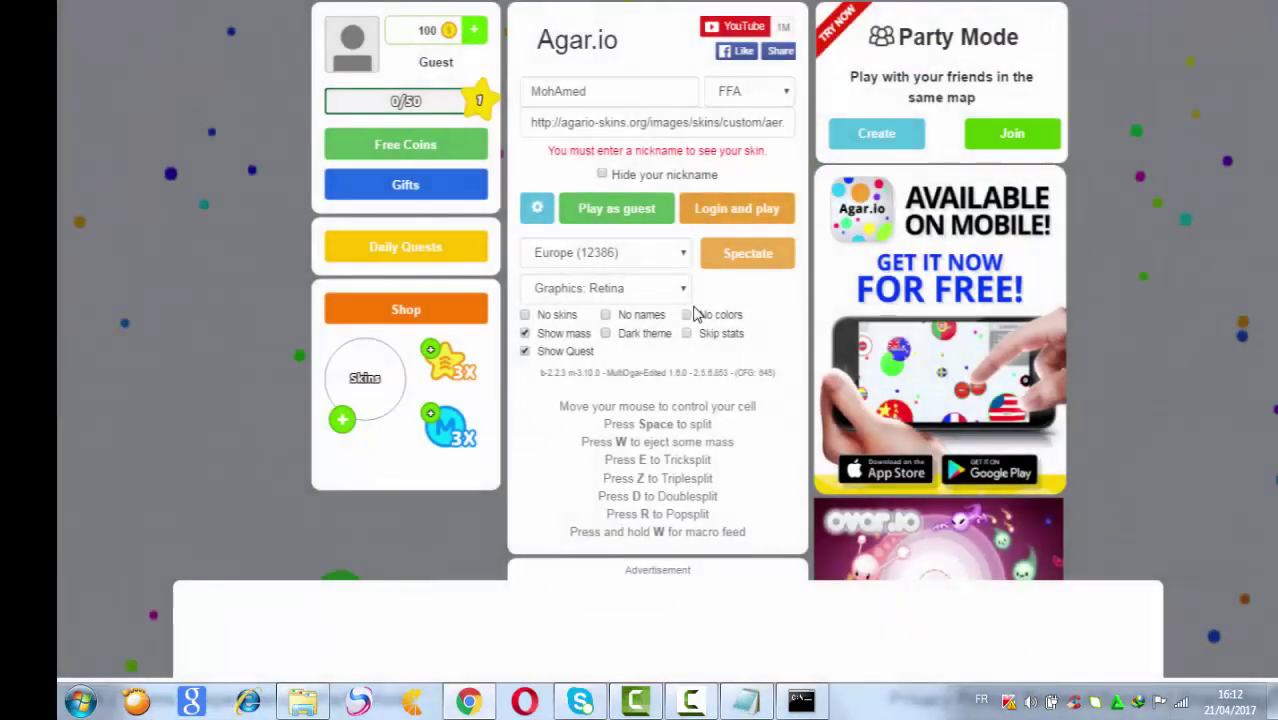
pyautogui.click(640, 288)
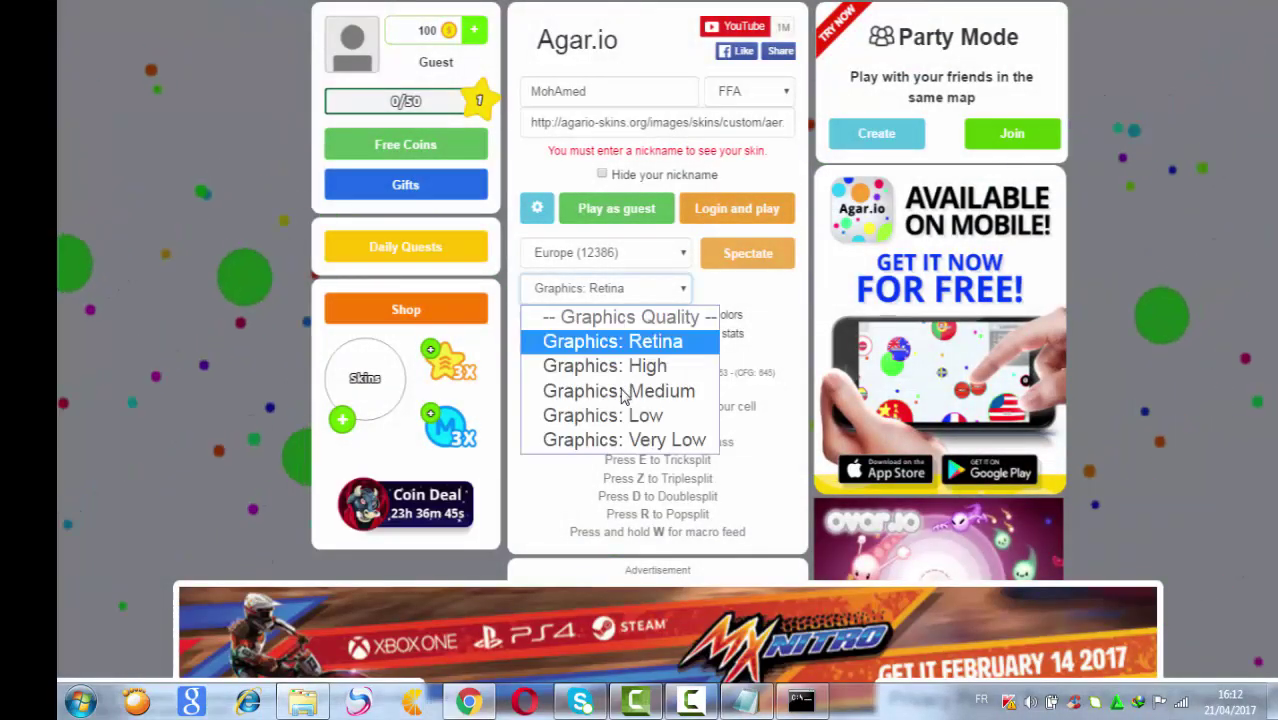
pyautogui.click(620, 366)
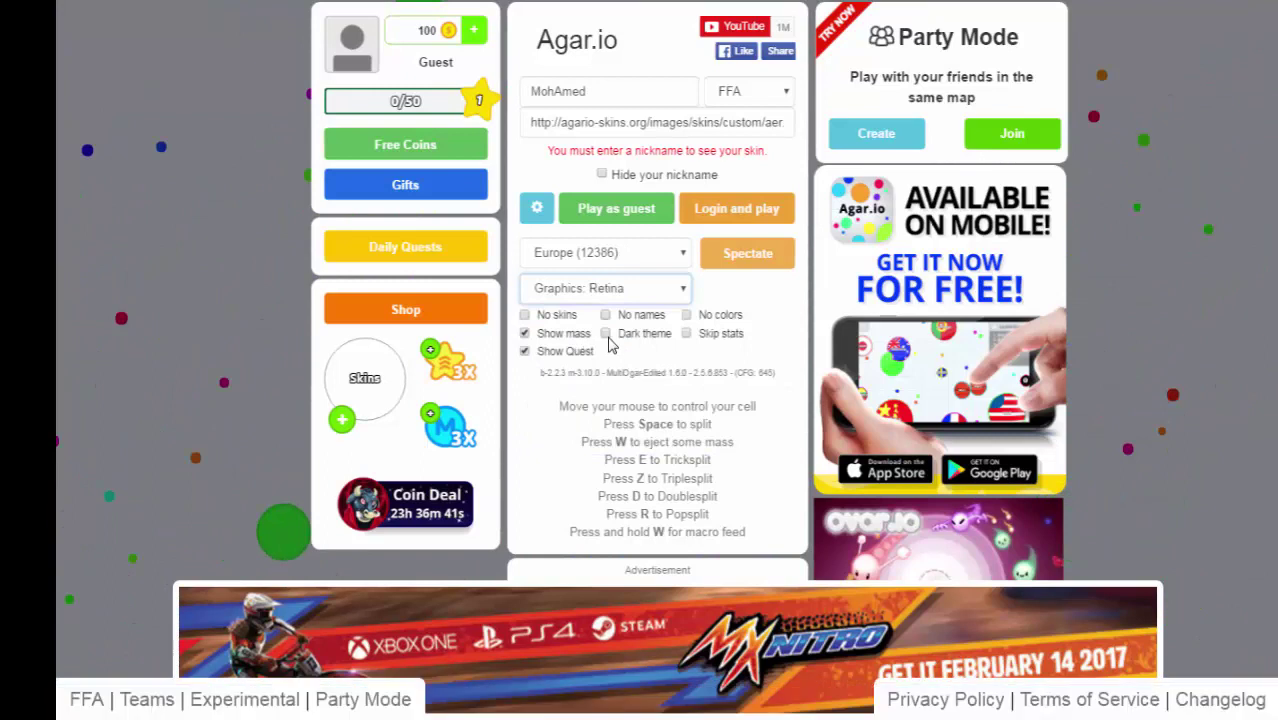
pyautogui.click(605, 334)
pyautogui.click(615, 212)
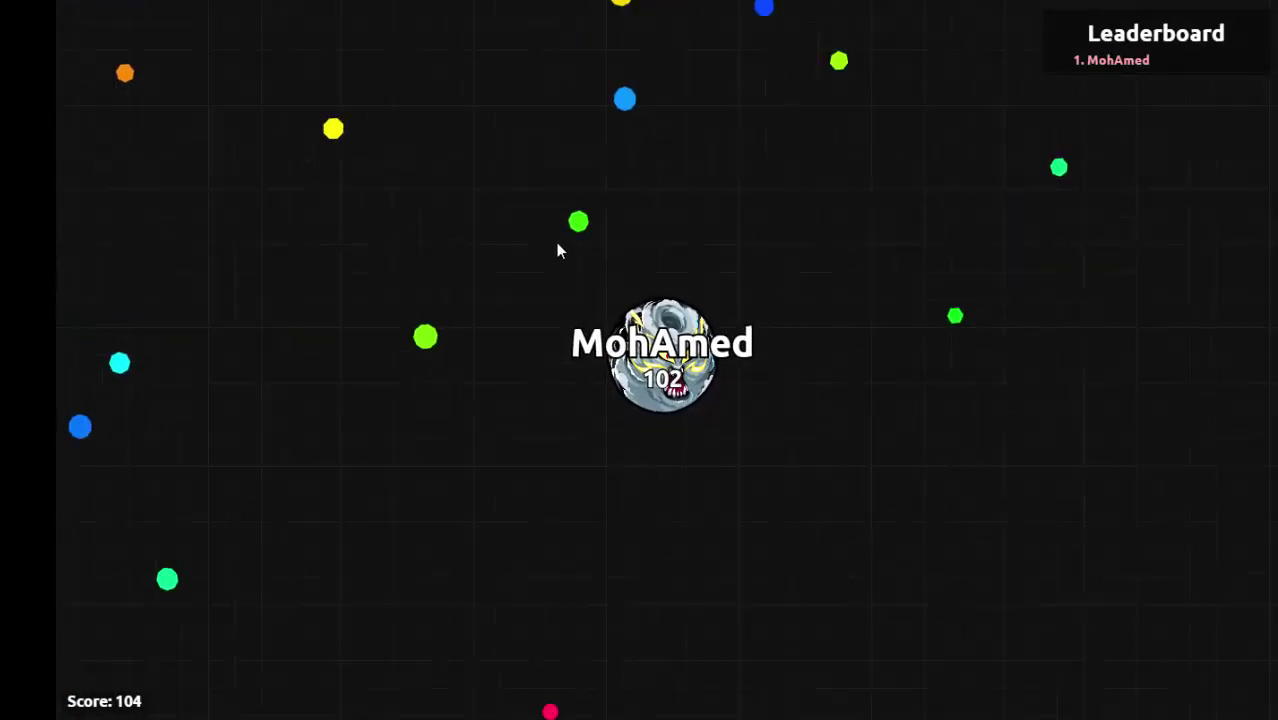
# Step: Zoom out to 80% and enter 'minion 1 10' in the server console
pyautogui.hotkey('ctrl', '-')
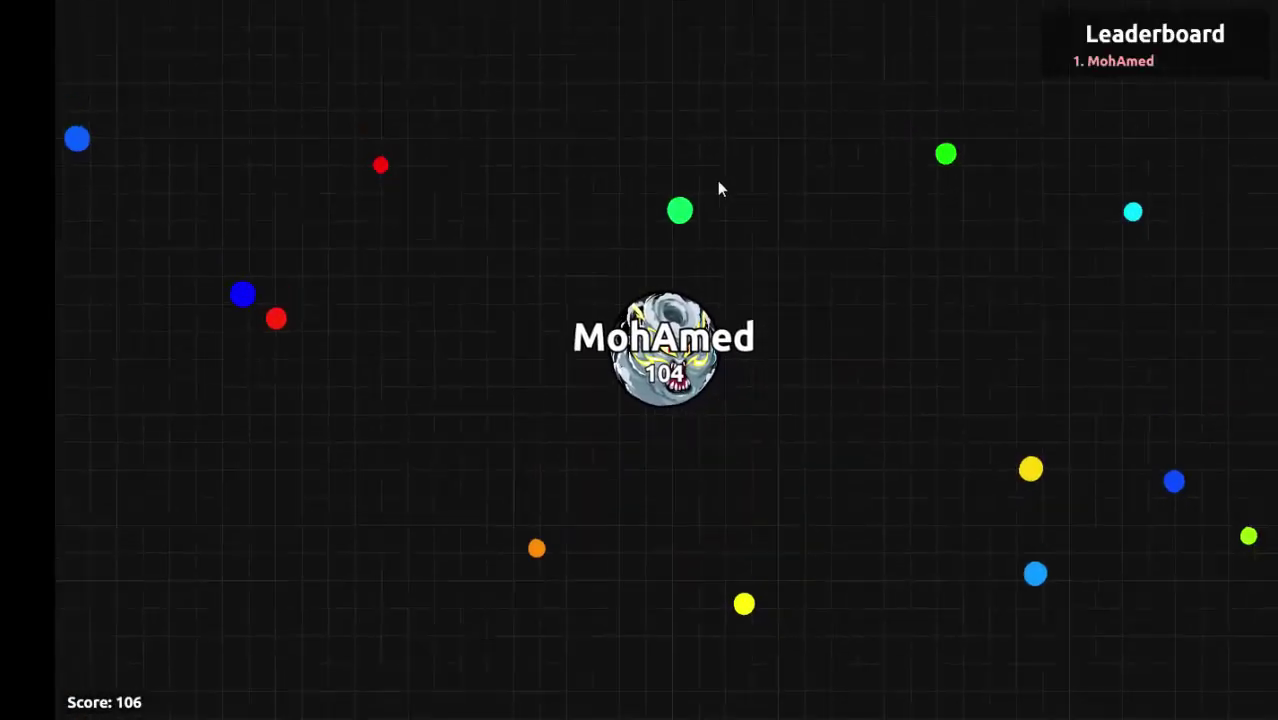
pyautogui.hotkey('alt', 'Tab')
pyautogui.write('minion 1 10')
# Step: Run the 10-minion command and add 10 player bots with 'addbot 10'
pyautogui.press('Return')
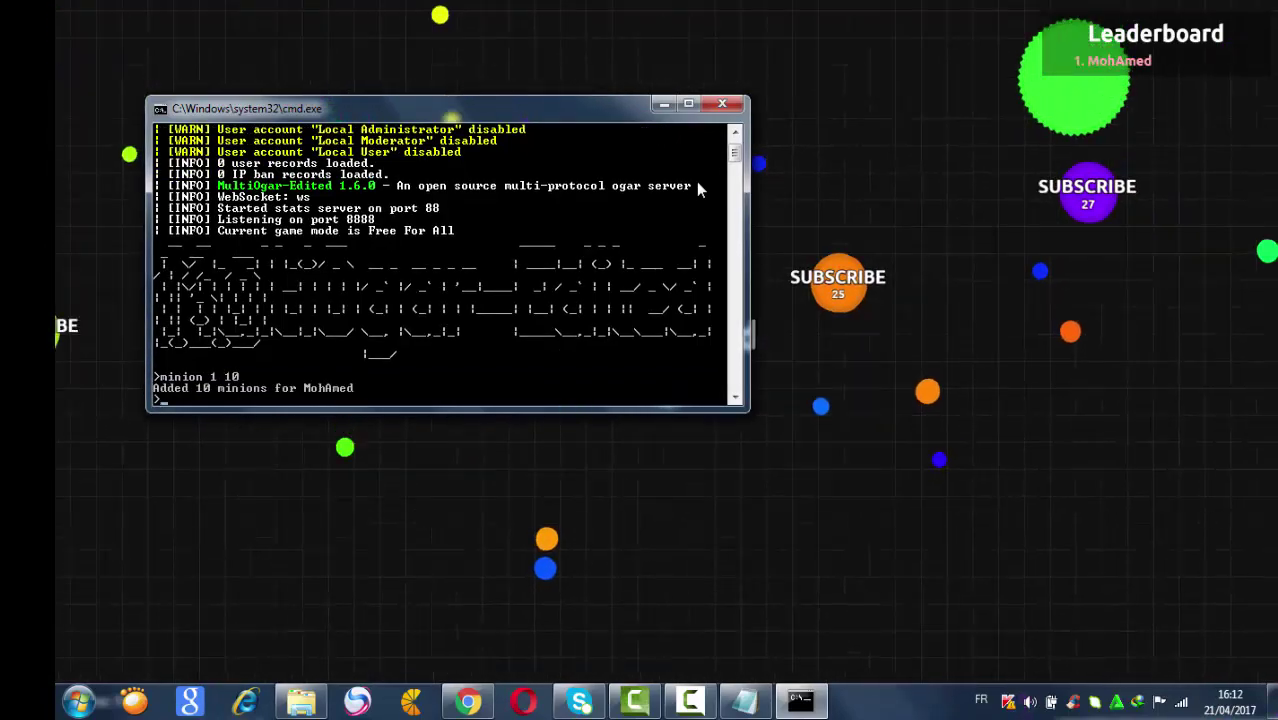
pyautogui.hotkey('alt', 'Tab')
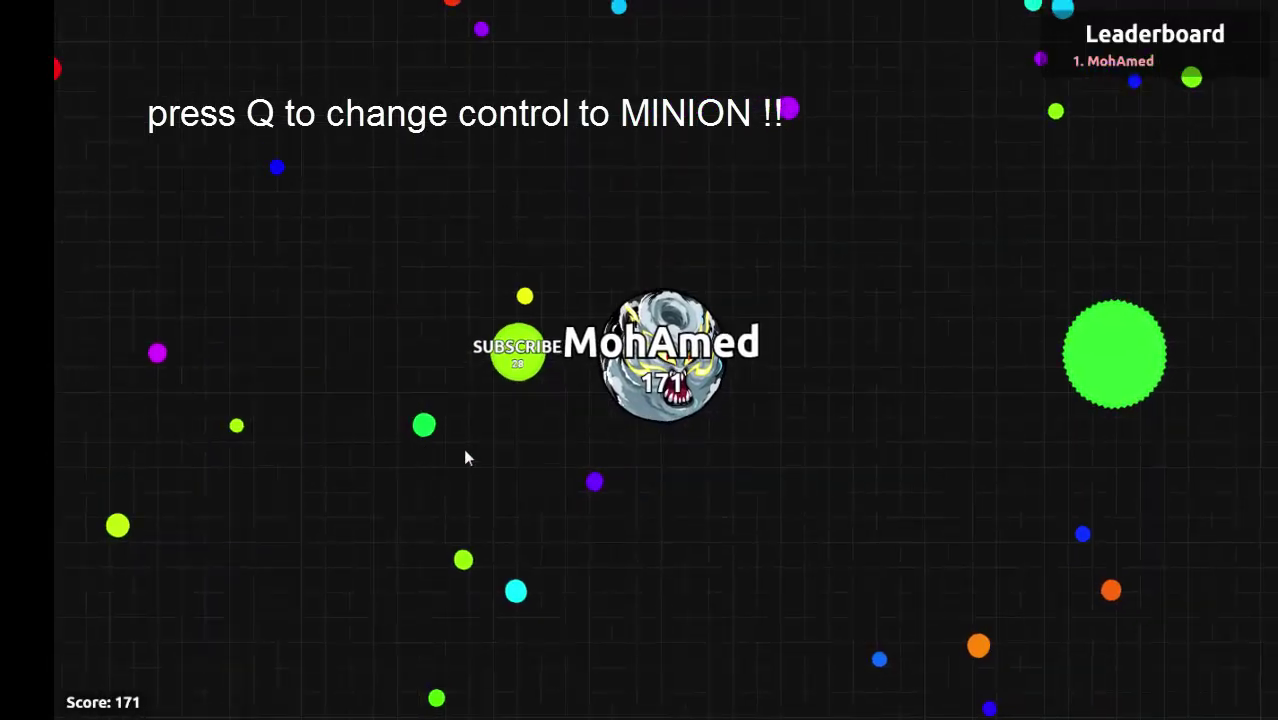
pyautogui.hotkey('alt', 'Tab')
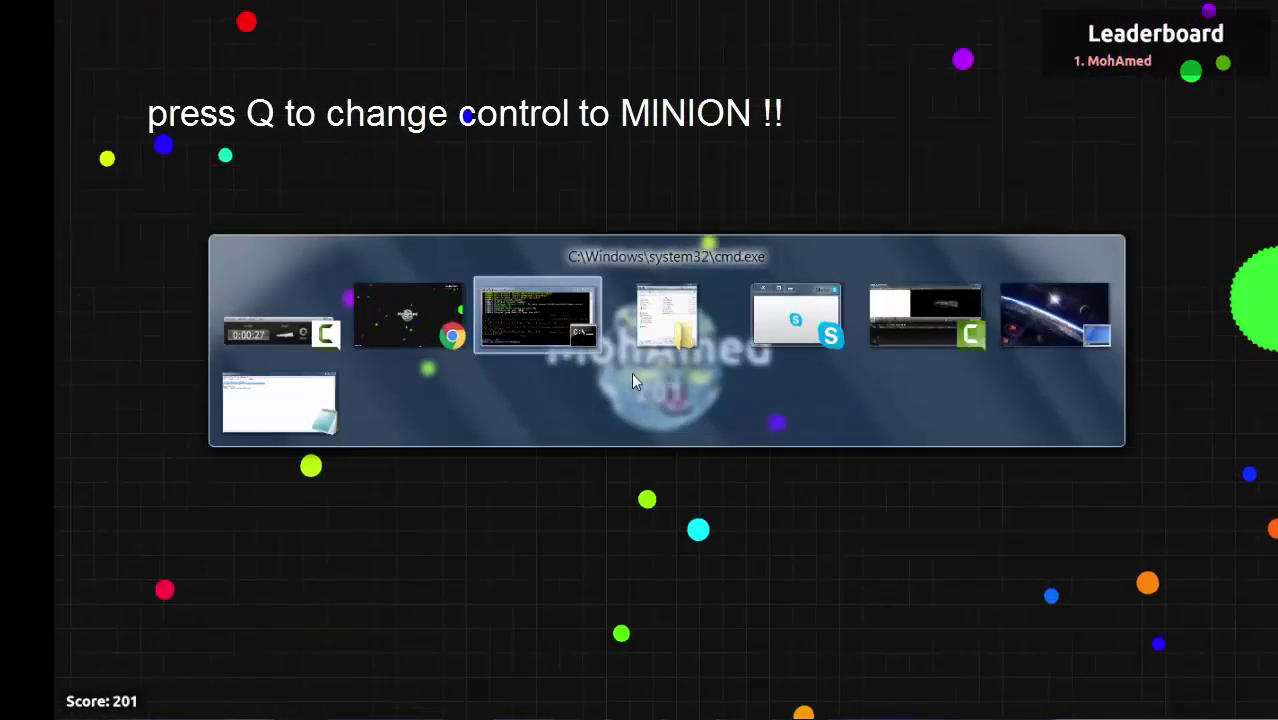
pyautogui.write('addbot 10')
pyautogui.press('Return')
pyautogui.hotkey('alt', 'Tab')
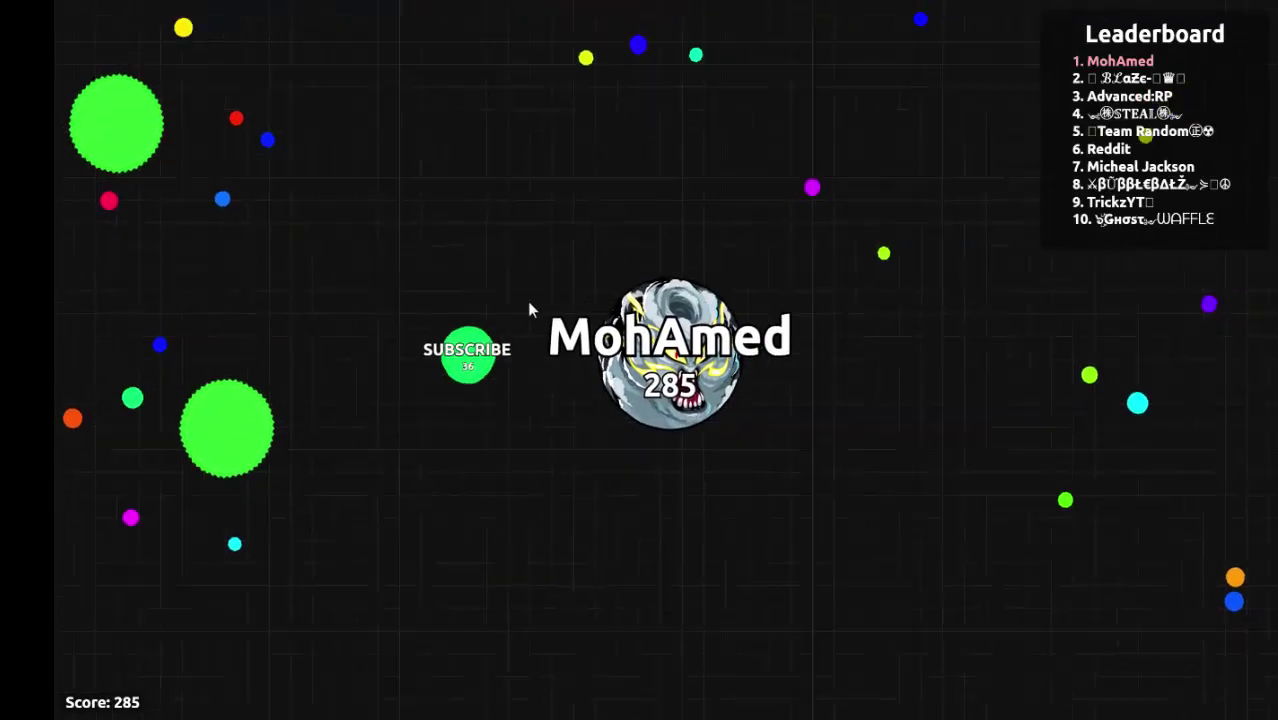
# Step: Feed mass to a SUBSCRIBE minion and split the player cell several times
pyautogui.press('w')
pyautogui.press('w')
pyautogui.press('space')
pyautogui.press('space')
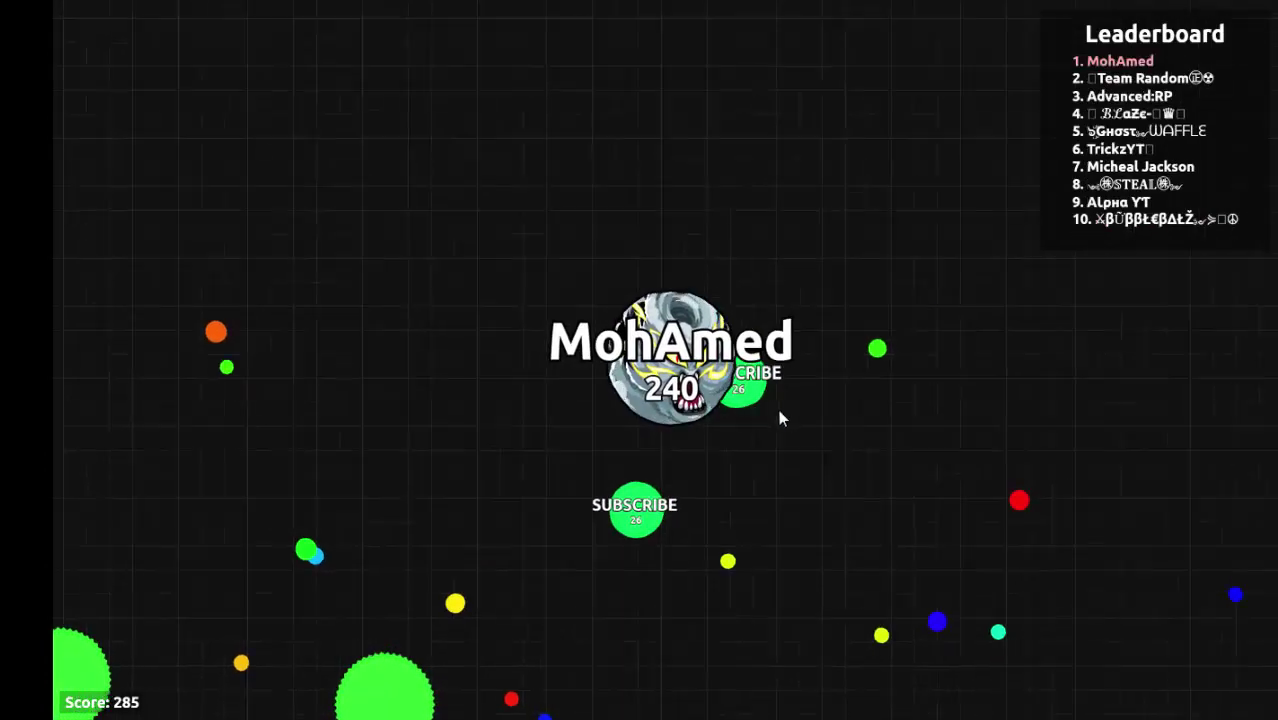
pyautogui.press('space')
pyautogui.press('space')
pyautogui.press('space')
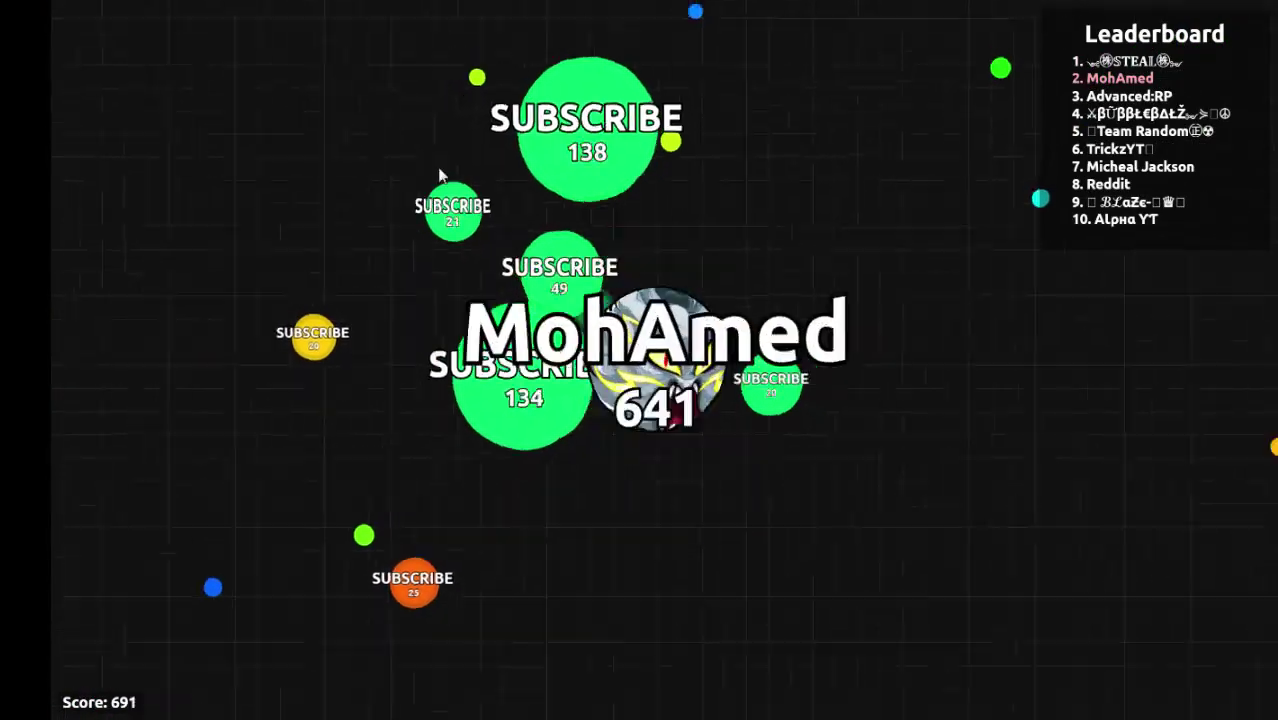
pyautogui.press('space')
pyautogui.press('space')
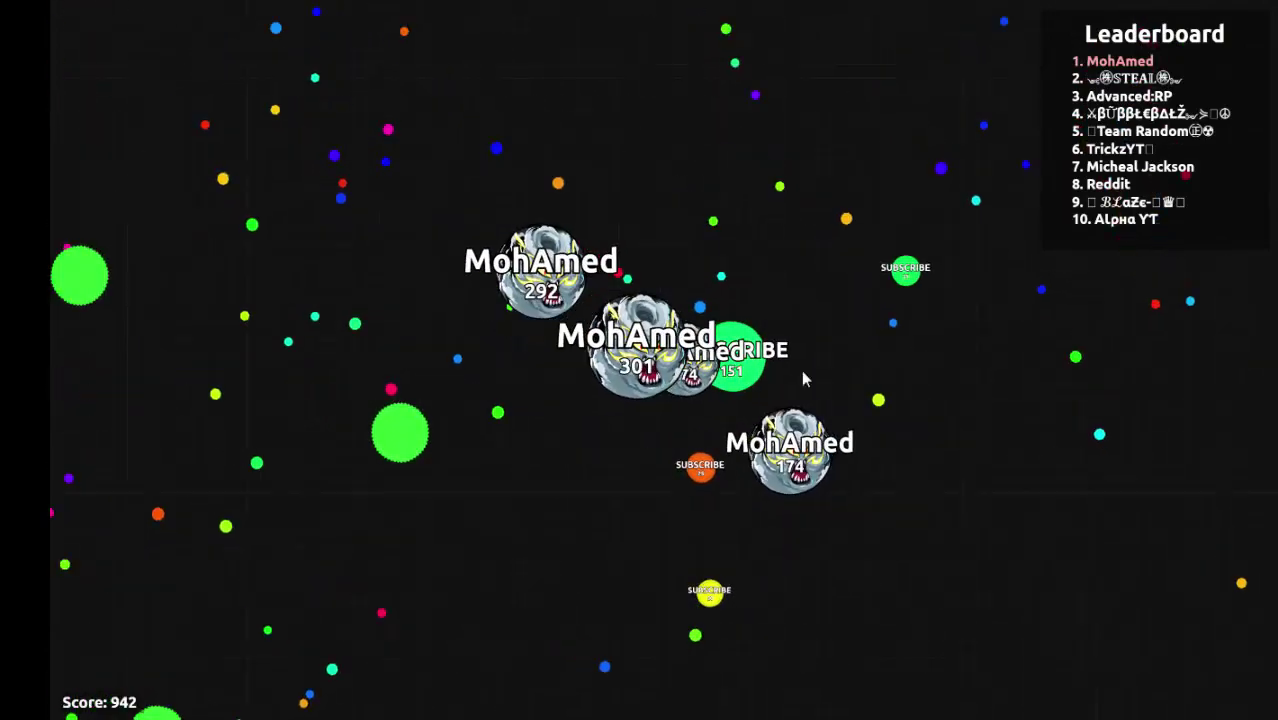